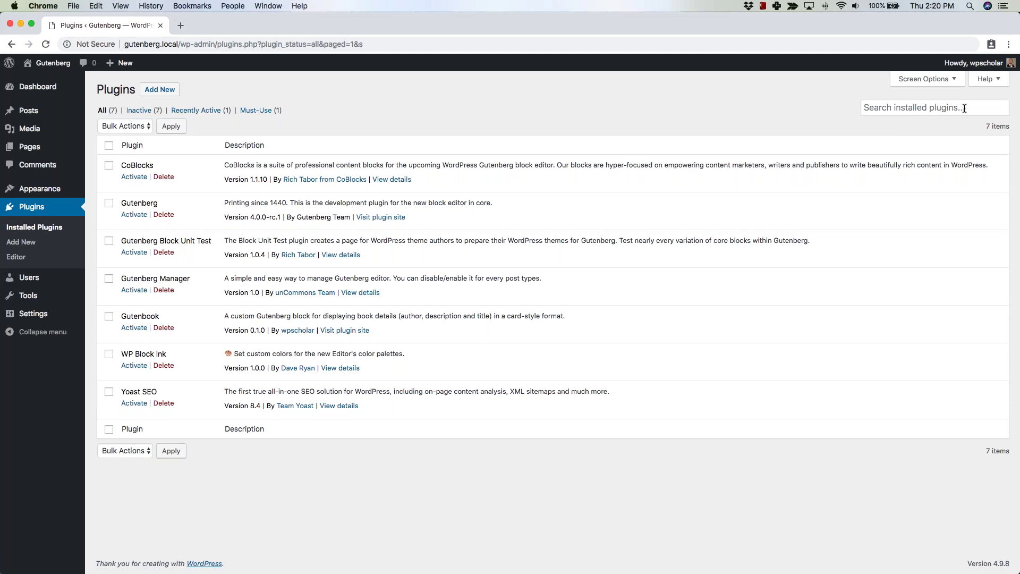
Search the plugin directory for 'gutenberg' and activate the Gutenberg plugin.
{"action": "left_click", "coordinate": [159, 89]}
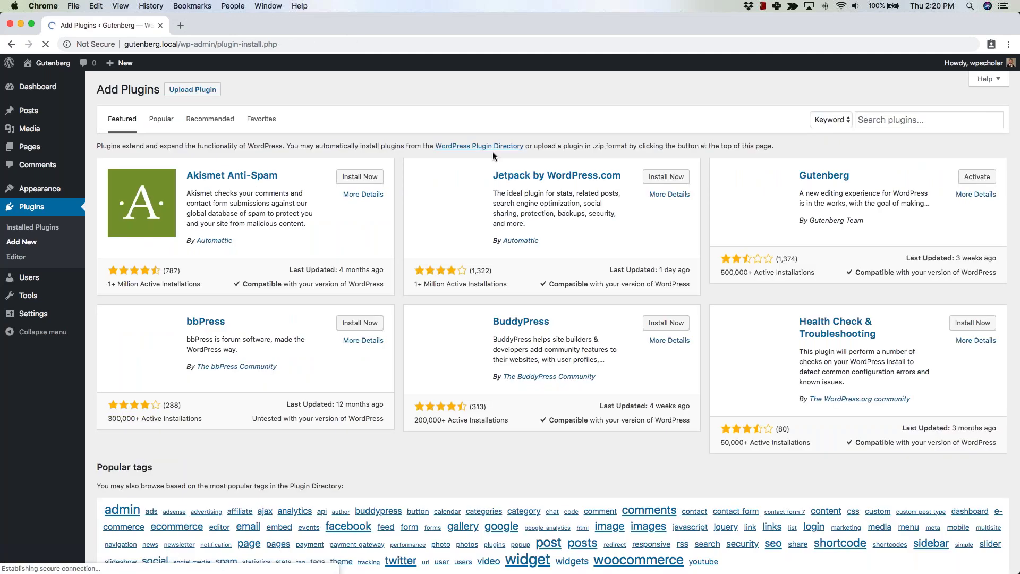
{"action": "left_click", "coordinate": [895, 120]}
{"action": "type", "text": "gutecherg"}
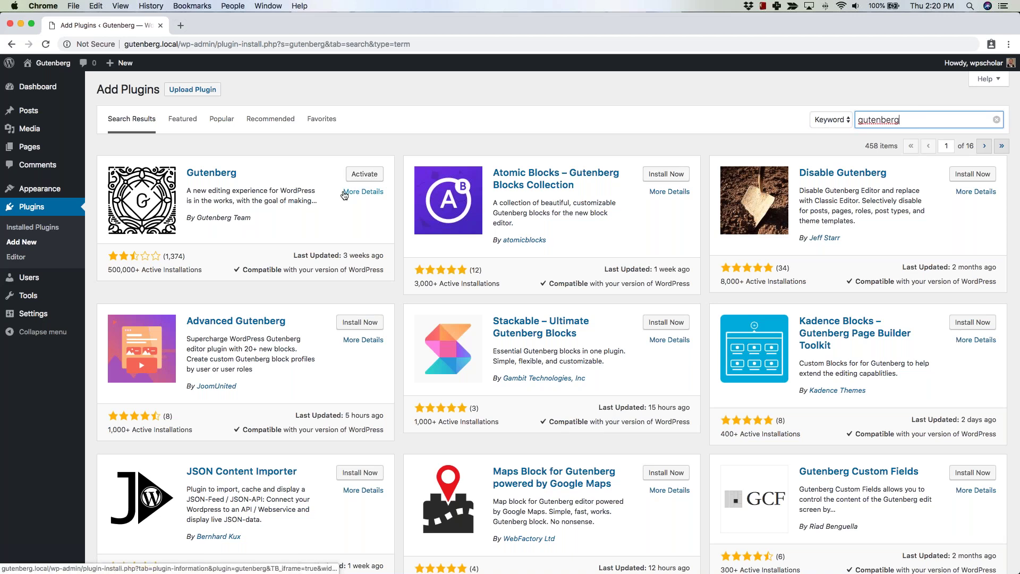
{"action": "left_click", "coordinate": [358, 177]}
{"action": "left_click", "coordinate": [370, 174]}
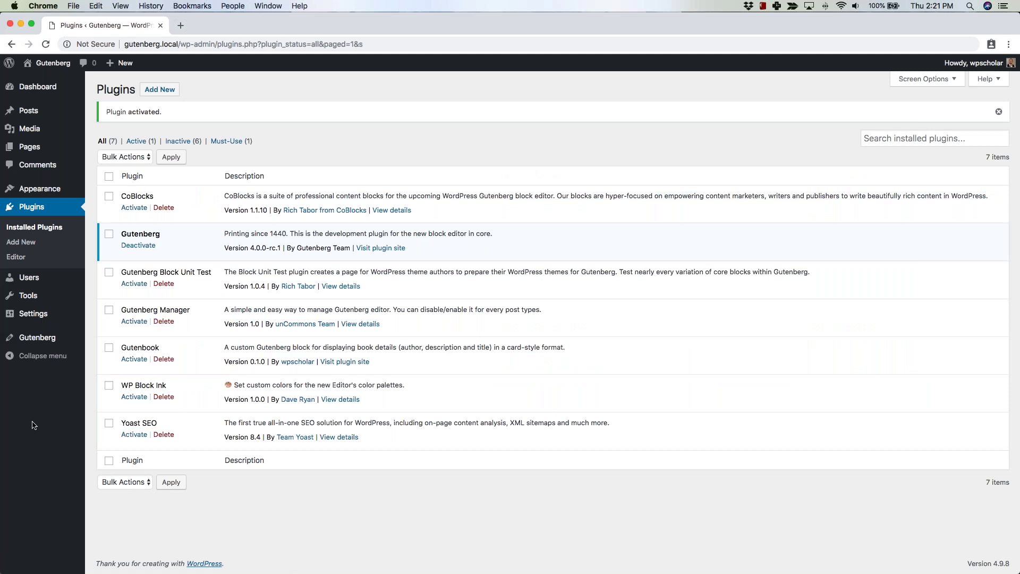
{"action": "mouse_move", "coordinate": [34, 340]}
Open the Gutenberg demo post and scroll through its cover, gallery, embed, pullquote and button blocks.
{"action": "left_click", "coordinate": [41, 341]}
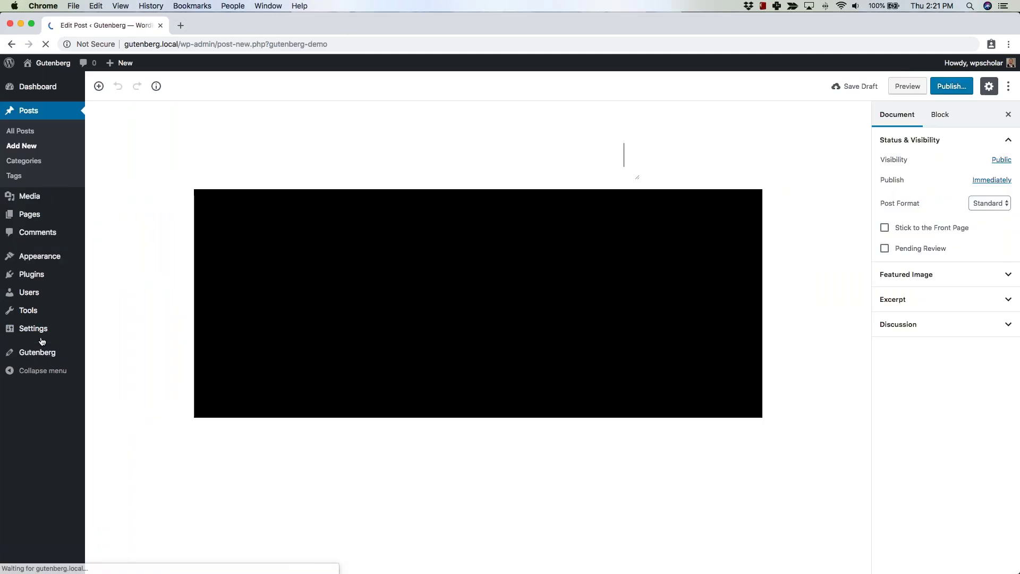
{"action": "scroll", "coordinate": [106, 396], "scroll_direction": "down", "scroll_amount": 6}
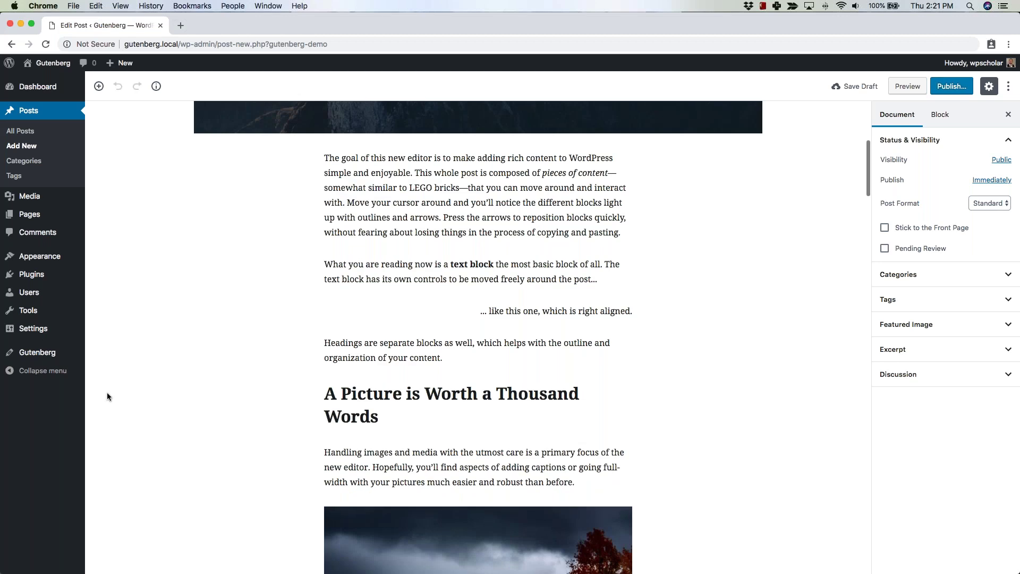
{"action": "scroll", "coordinate": [107, 395], "scroll_direction": "down", "scroll_amount": 20}
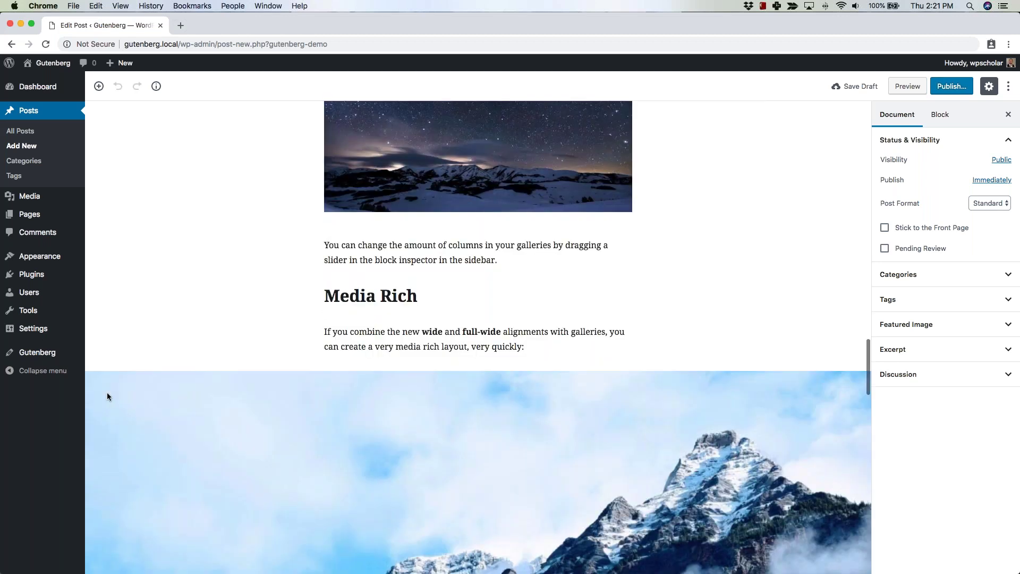
{"action": "scroll", "coordinate": [107, 396], "scroll_direction": "down", "scroll_amount": 6}
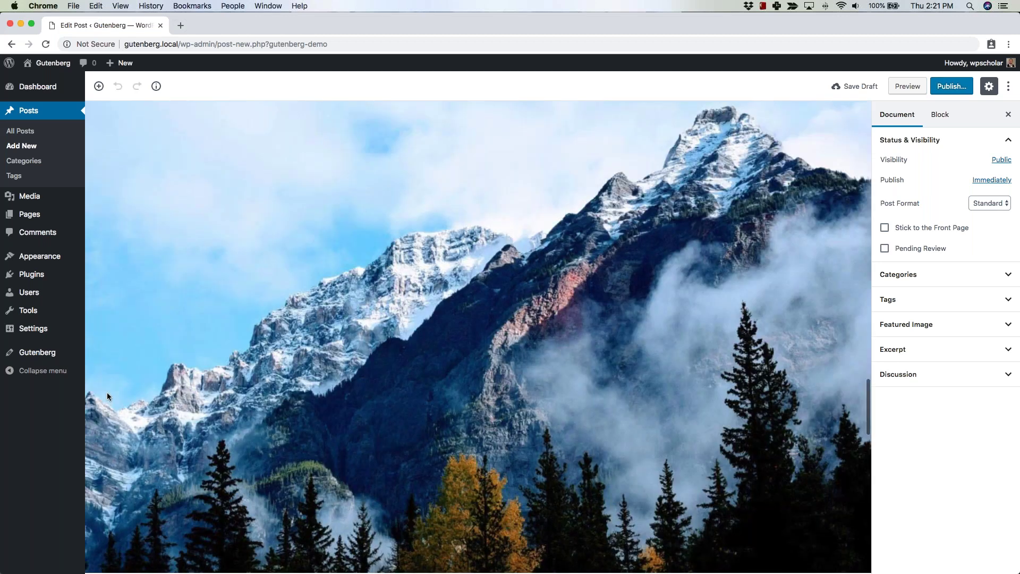
{"action": "scroll", "coordinate": [107, 396], "scroll_direction": "down", "scroll_amount": 6}
{"action": "scroll", "coordinate": [107, 397], "scroll_direction": "down", "scroll_amount": 3}
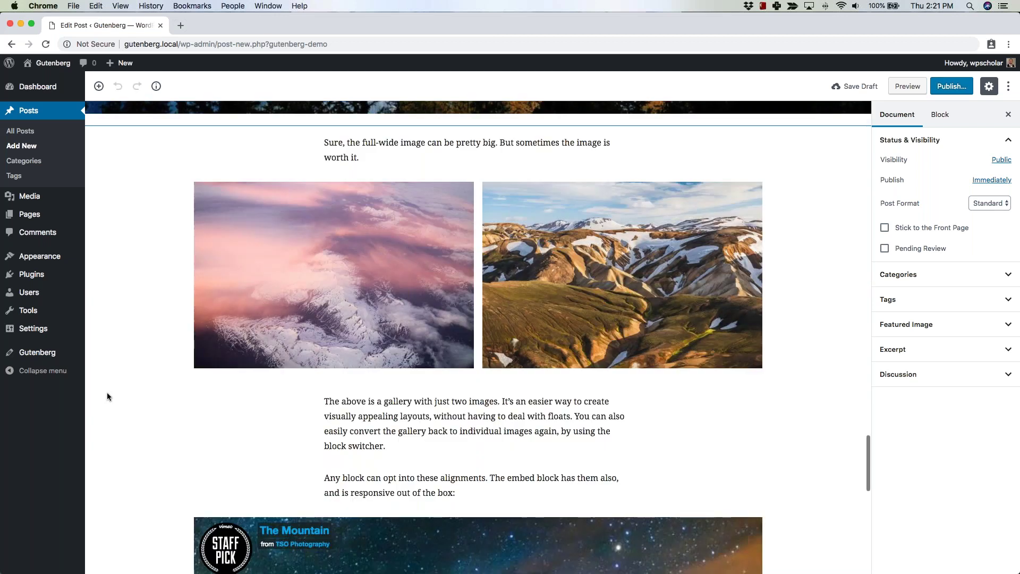
{"action": "scroll", "coordinate": [107, 396], "scroll_direction": "down", "scroll_amount": 2}
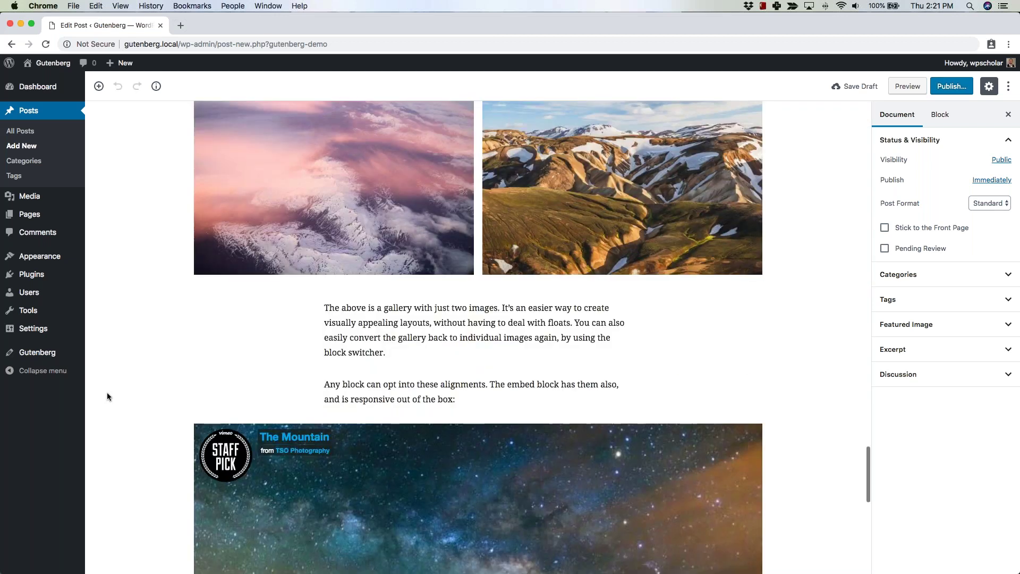
{"action": "scroll", "coordinate": [553, 184], "scroll_direction": "up", "scroll_amount": 10}
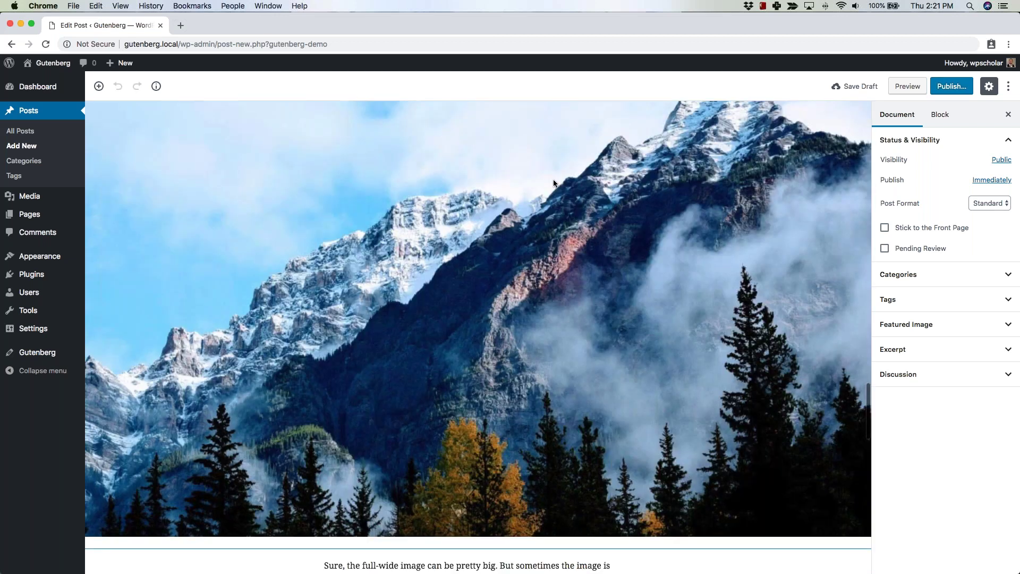
{"action": "scroll", "coordinate": [461, 254], "scroll_direction": "up", "scroll_amount": 5}
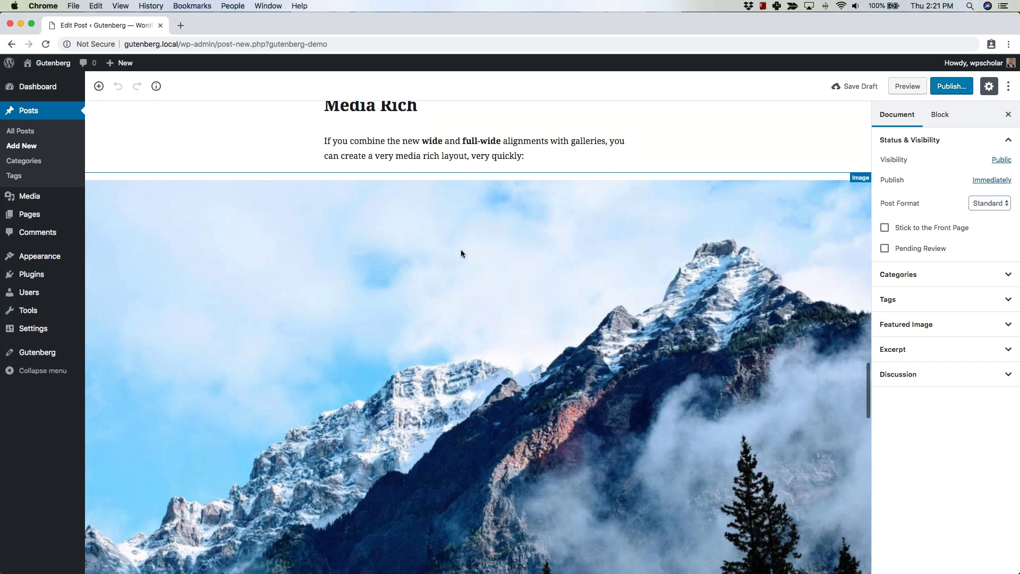
{"action": "scroll", "coordinate": [461, 253], "scroll_direction": "down", "scroll_amount": 6}
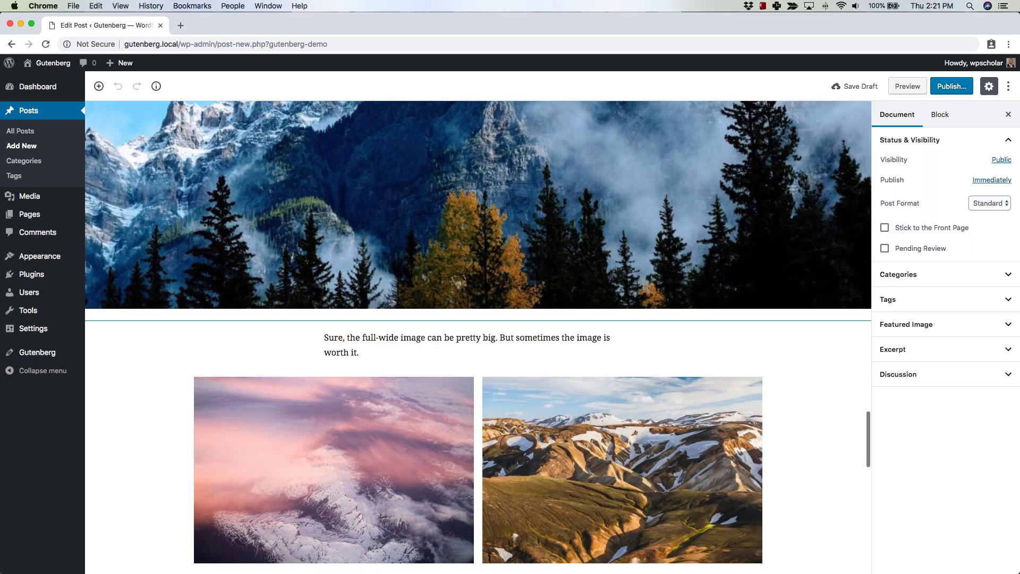
{"action": "scroll", "coordinate": [784, 452], "scroll_direction": "down", "scroll_amount": 5}
{"action": "scroll", "coordinate": [783, 448], "scroll_direction": "down", "scroll_amount": 5}
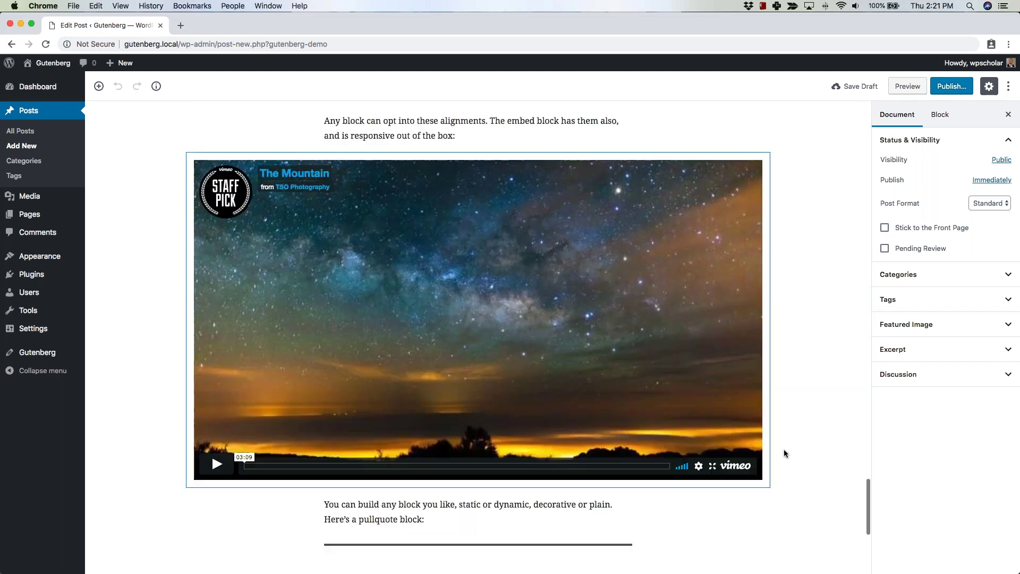
{"action": "scroll", "coordinate": [783, 448], "scroll_direction": "down", "scroll_amount": 5}
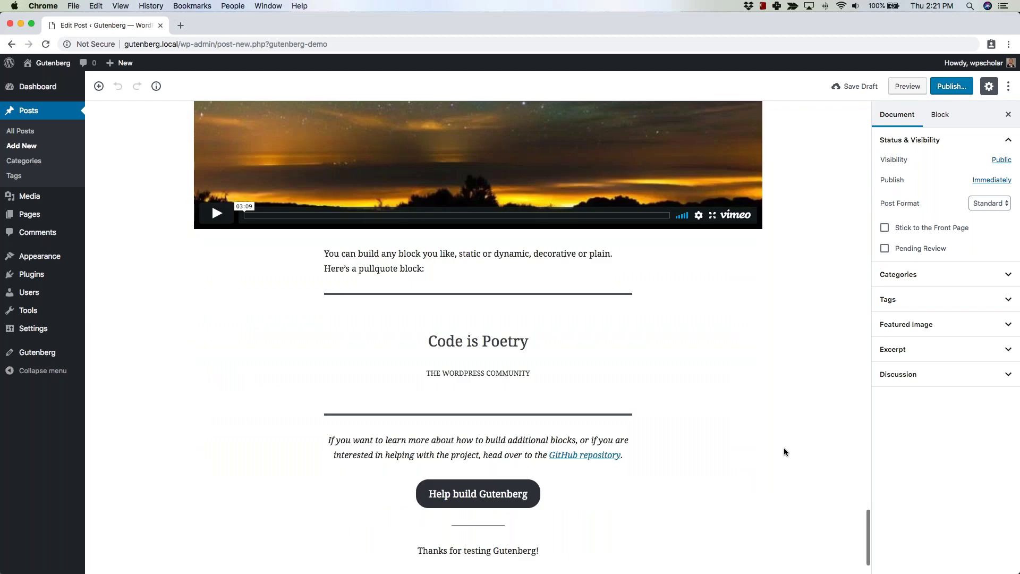
{"action": "scroll", "coordinate": [783, 447], "scroll_direction": "up", "scroll_amount": 10}
{"action": "scroll", "coordinate": [120, 177], "scroll_direction": "up", "scroll_amount": 10}
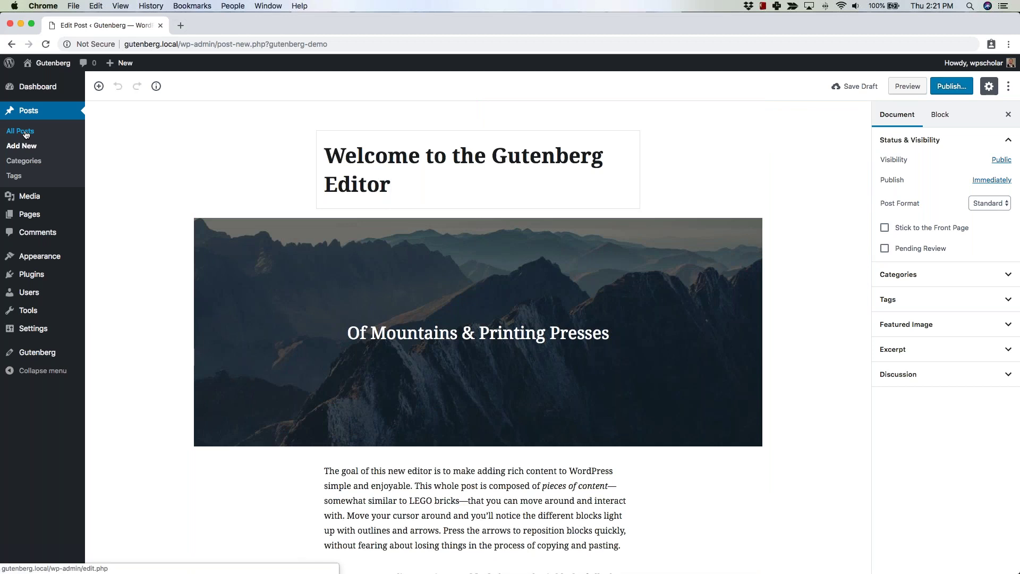
Create a new post from All Posts and title it 'Gutenberg'.
{"action": "left_click", "coordinate": [25, 134]}
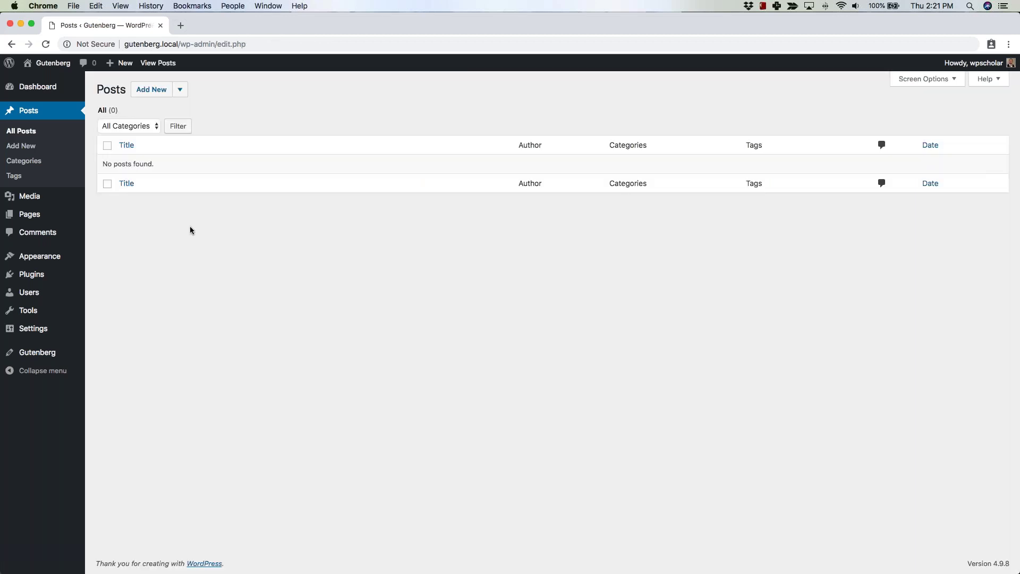
{"action": "left_click", "coordinate": [157, 93]}
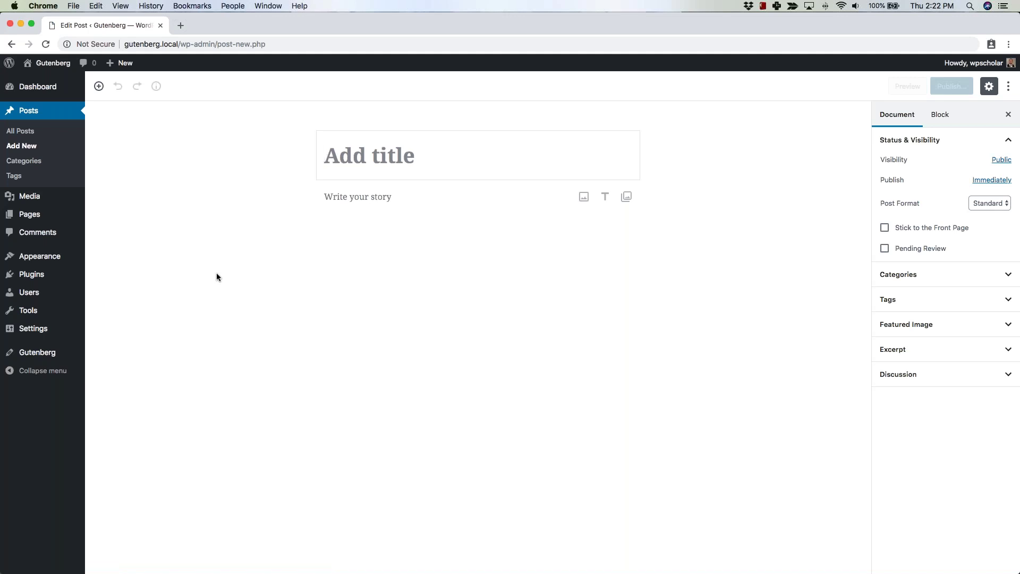
{"action": "left_click", "coordinate": [361, 154]}
{"action": "type", "text": "Gutenberg"}
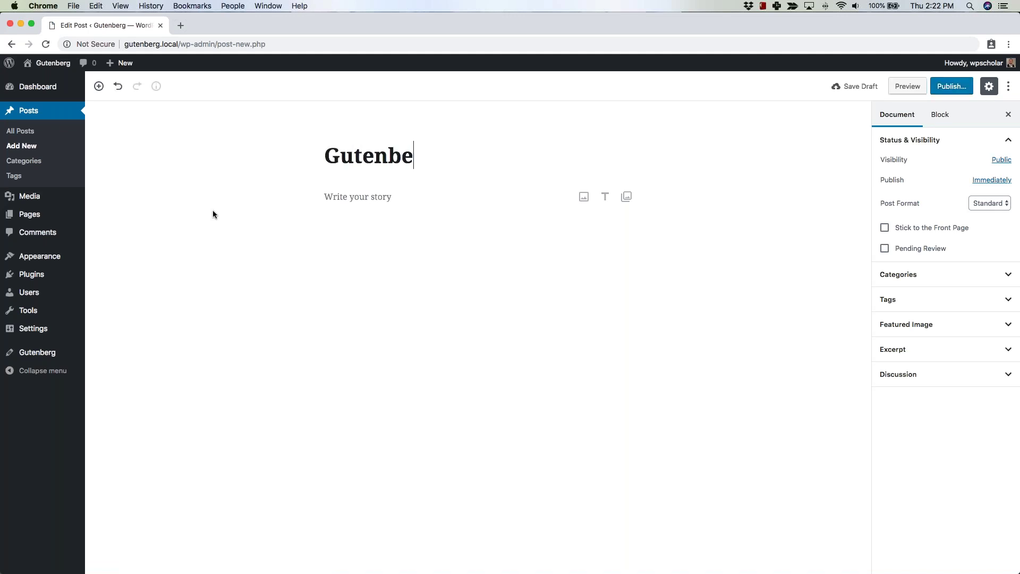
{"action": "mouse_move", "coordinate": [337, 194]}
{"action": "mouse_move", "coordinate": [302, 198]}
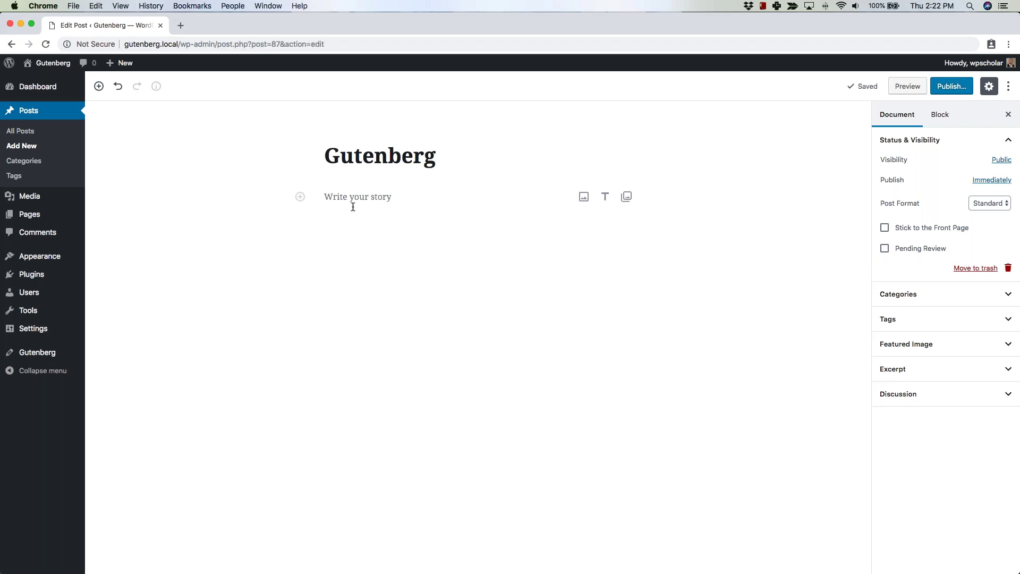
Add a paragraph reading 'Hello there!' followed by an empty paragraph.
{"action": "left_click", "coordinate": [300, 197]}
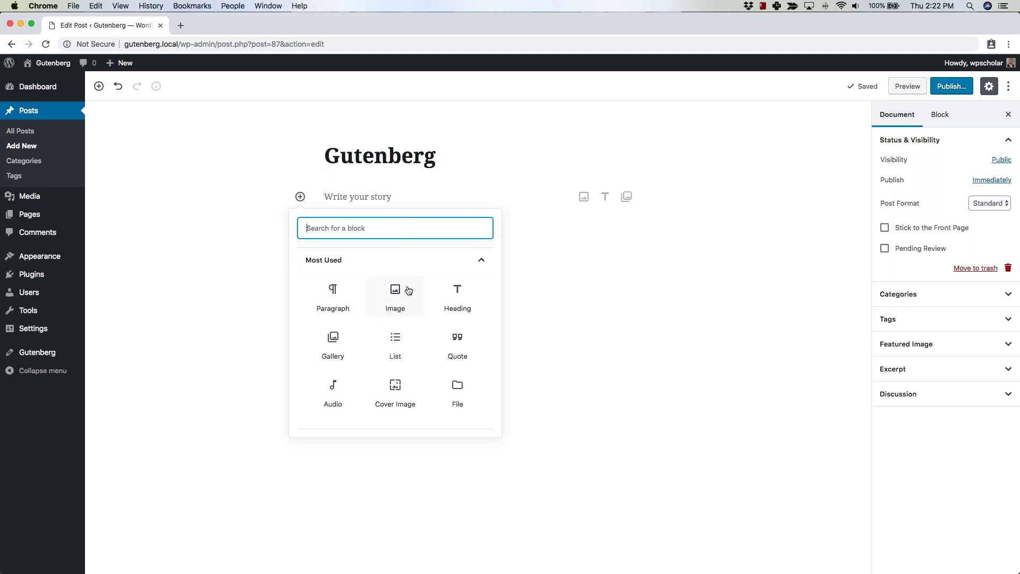
{"action": "left_click", "coordinate": [363, 200]}
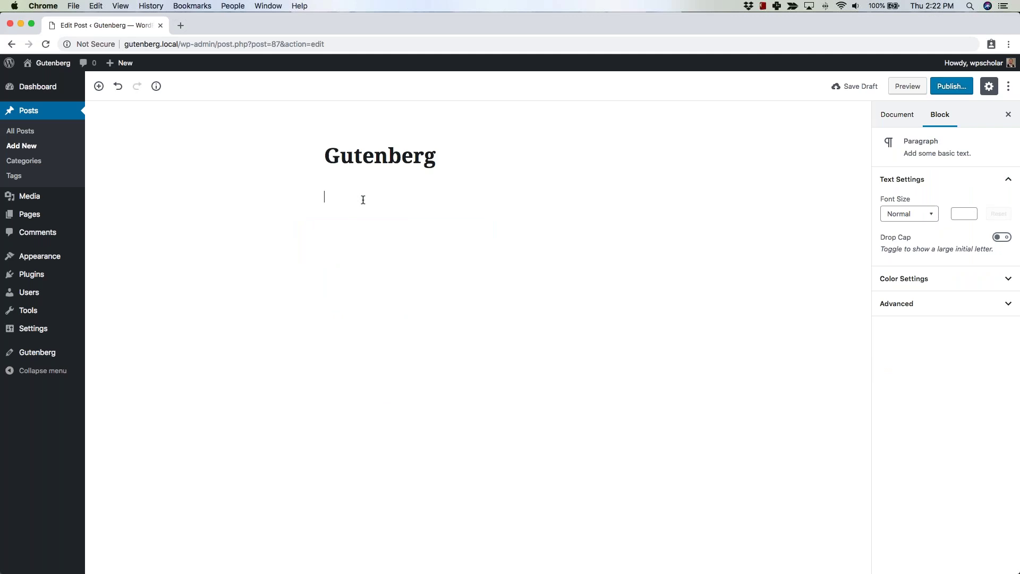
{"action": "type", "text": "Hello there!"}
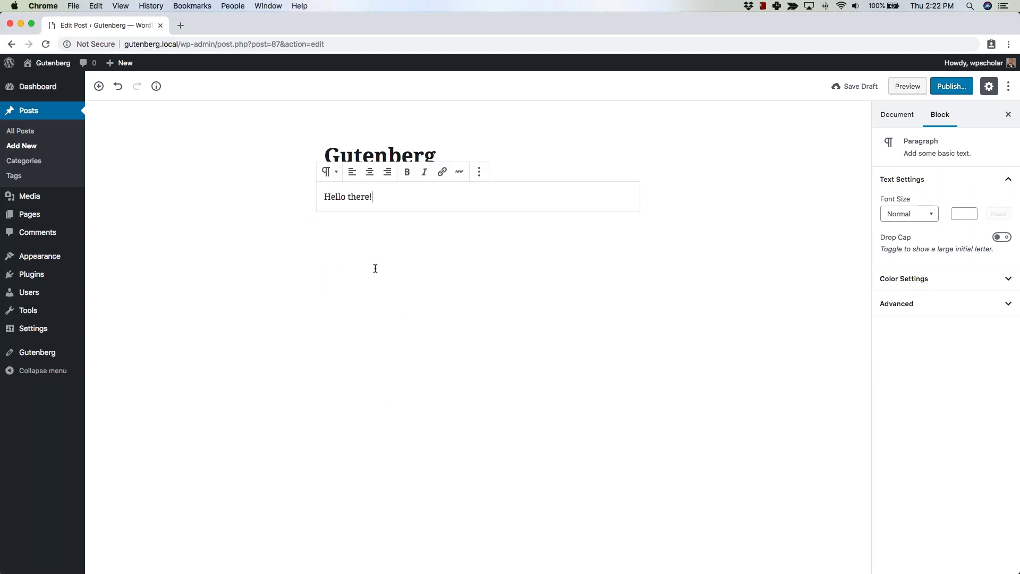
{"action": "left_click", "coordinate": [374, 235]}
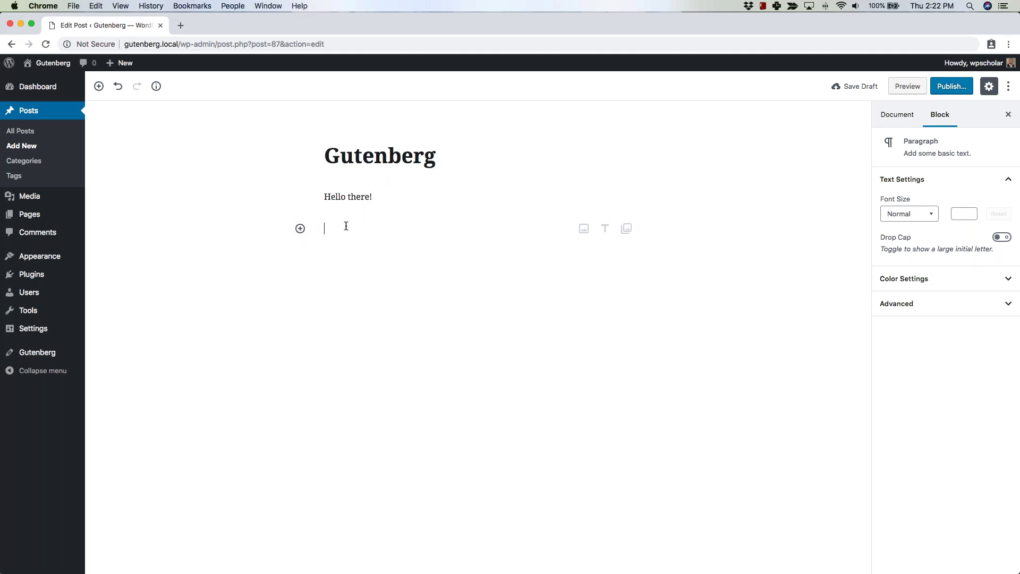
Make the word 'Hello' bold in the 'Hello there!' paragraph.
{"action": "left_click", "coordinate": [323, 196]}
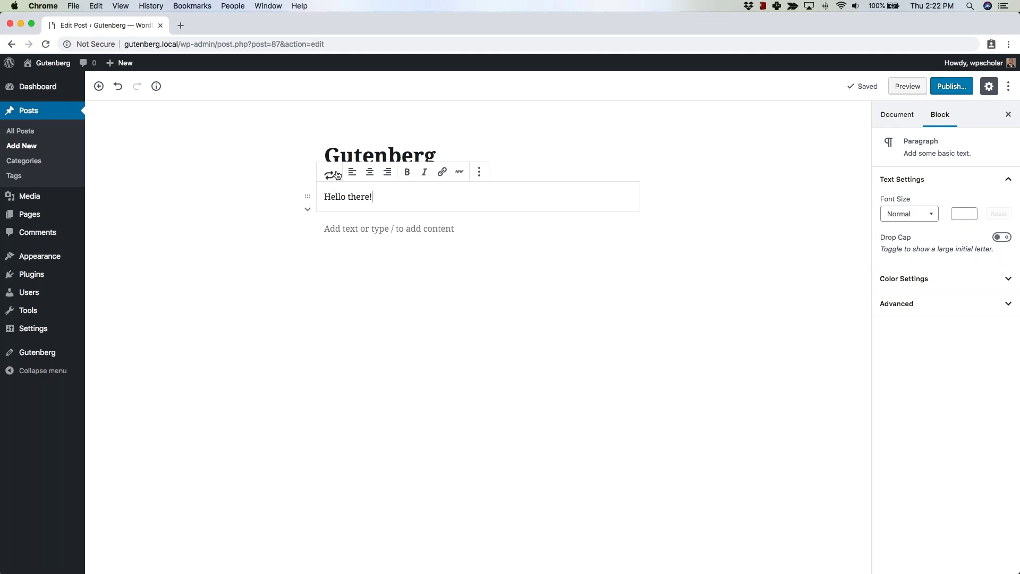
{"action": "double_click", "coordinate": [359, 197]}
{"action": "double_click", "coordinate": [335, 197]}
{"action": "left_click", "coordinate": [406, 172]}
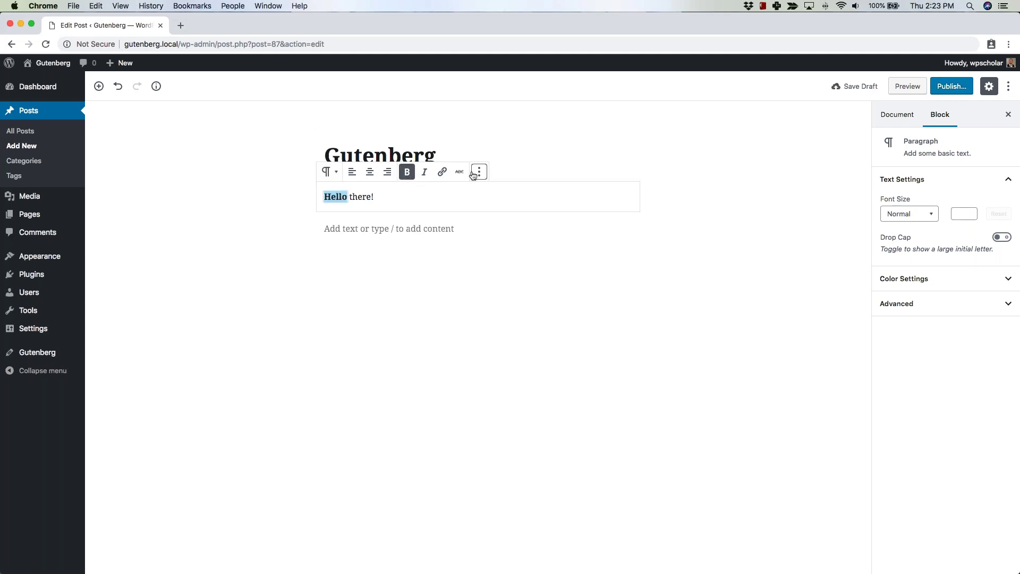
{"action": "left_click", "coordinate": [470, 297]}
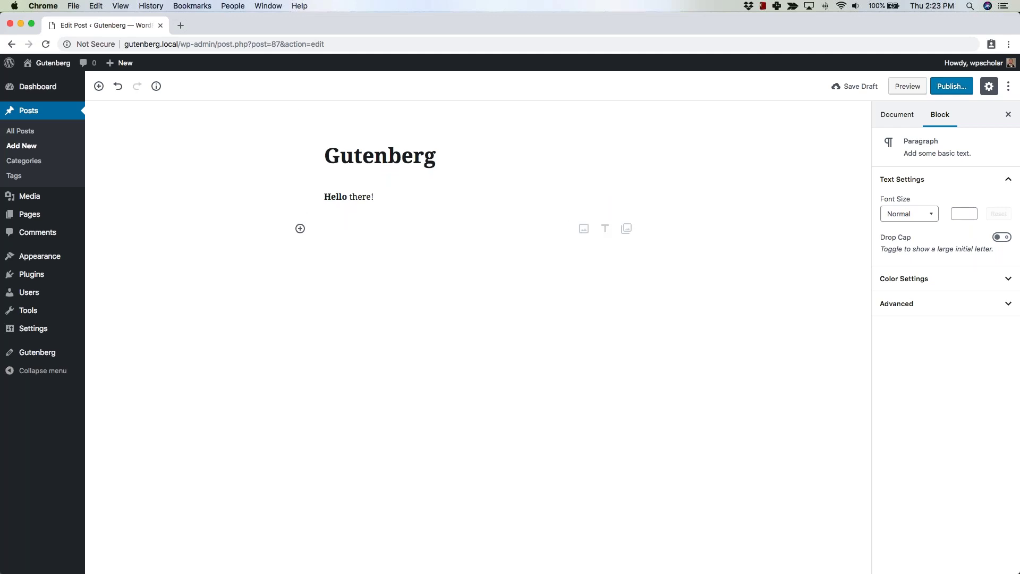
{"action": "double_click", "coordinate": [338, 198]}
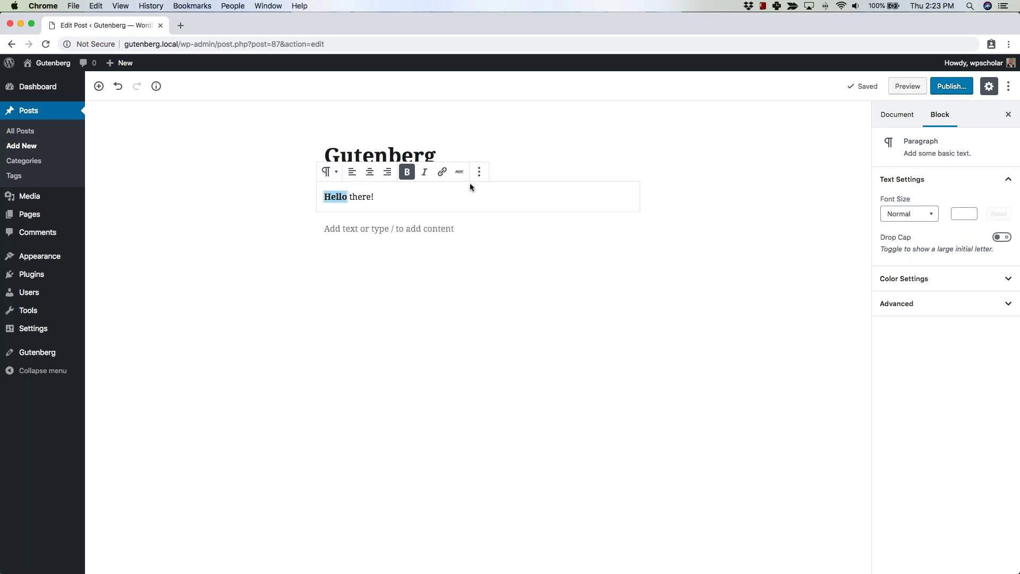
{"action": "left_click", "coordinate": [367, 288]}
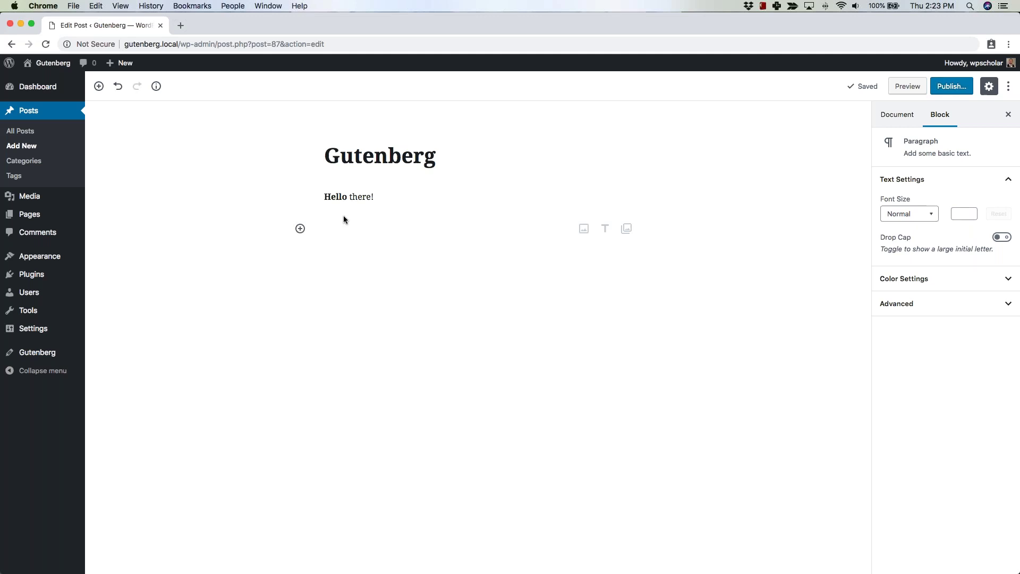
Insert an Image block below the paragraph using landscapes.jpg from the Media Library.
{"action": "left_click", "coordinate": [301, 228]}
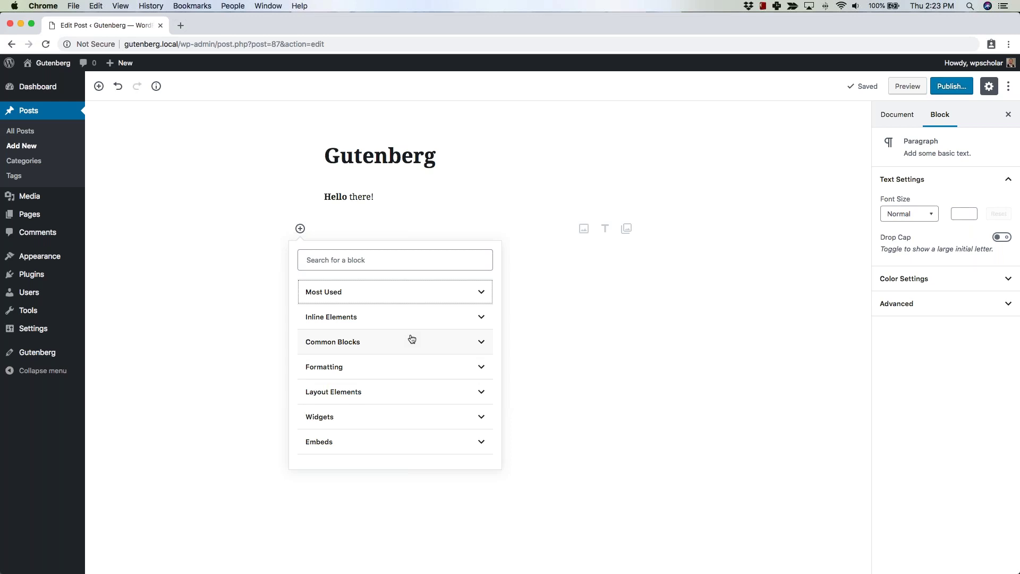
{"action": "left_click", "coordinate": [473, 351]}
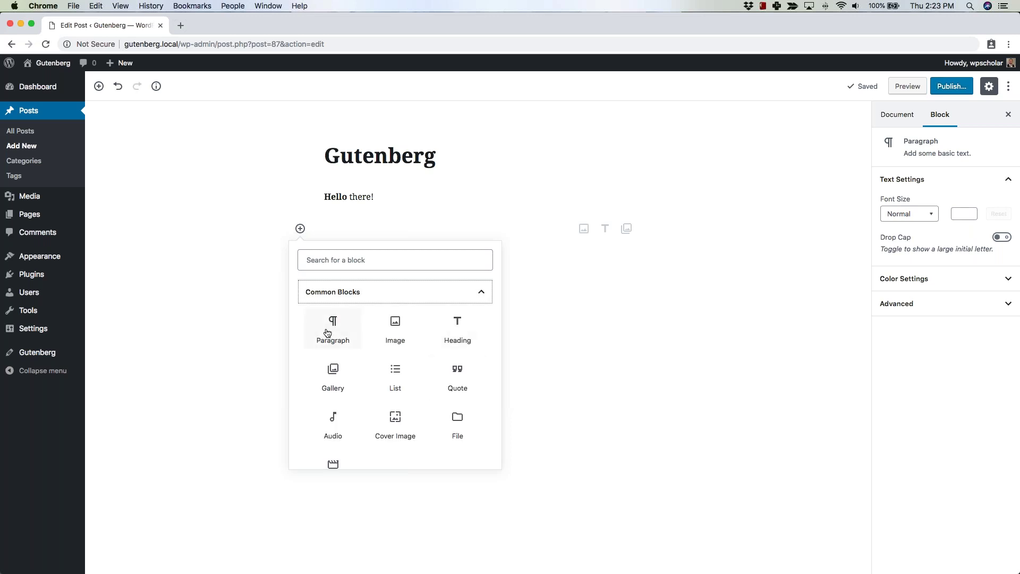
{"action": "left_click", "coordinate": [399, 338]}
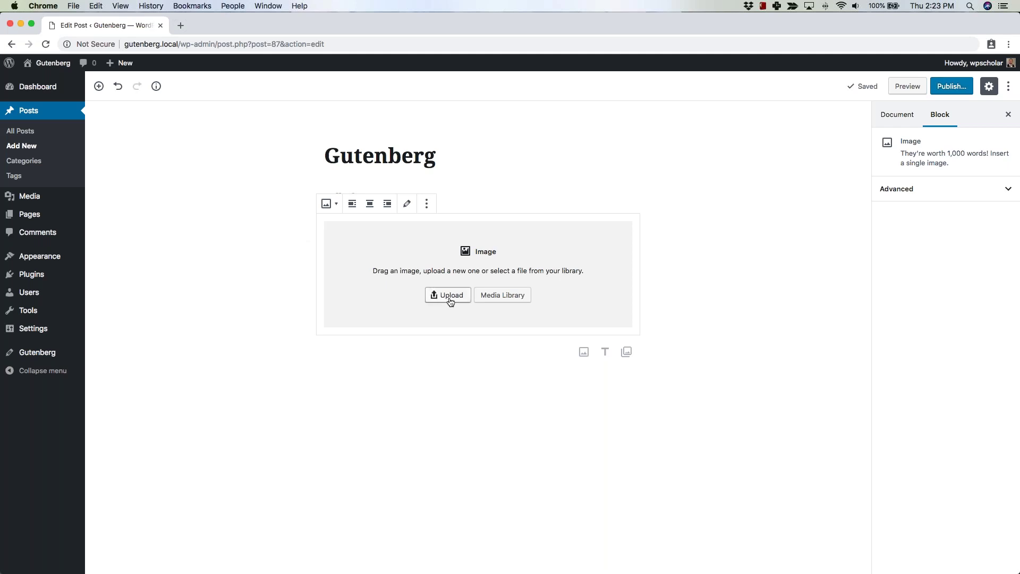
{"action": "left_click", "coordinate": [507, 297]}
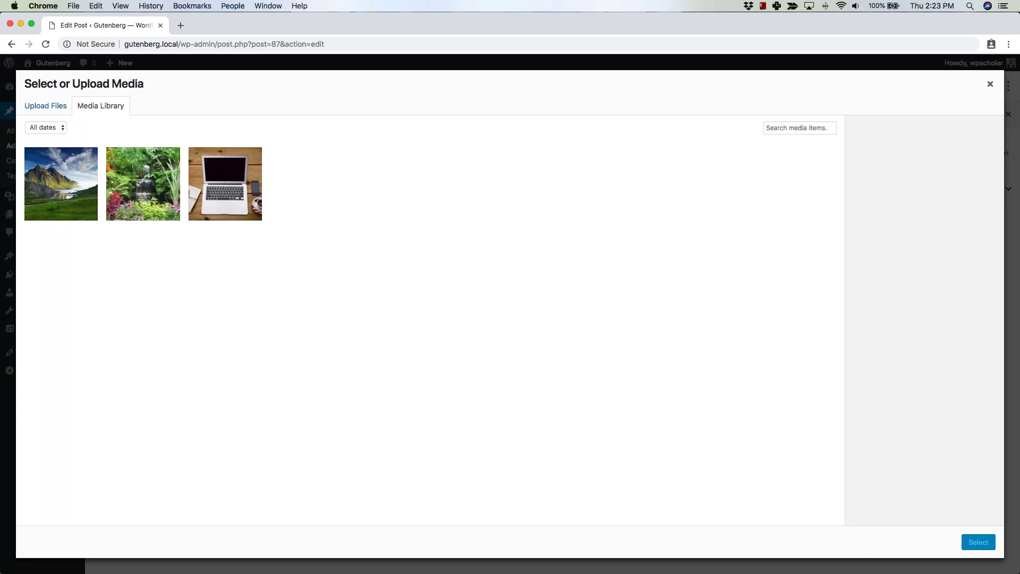
{"action": "left_click", "coordinate": [71, 195]}
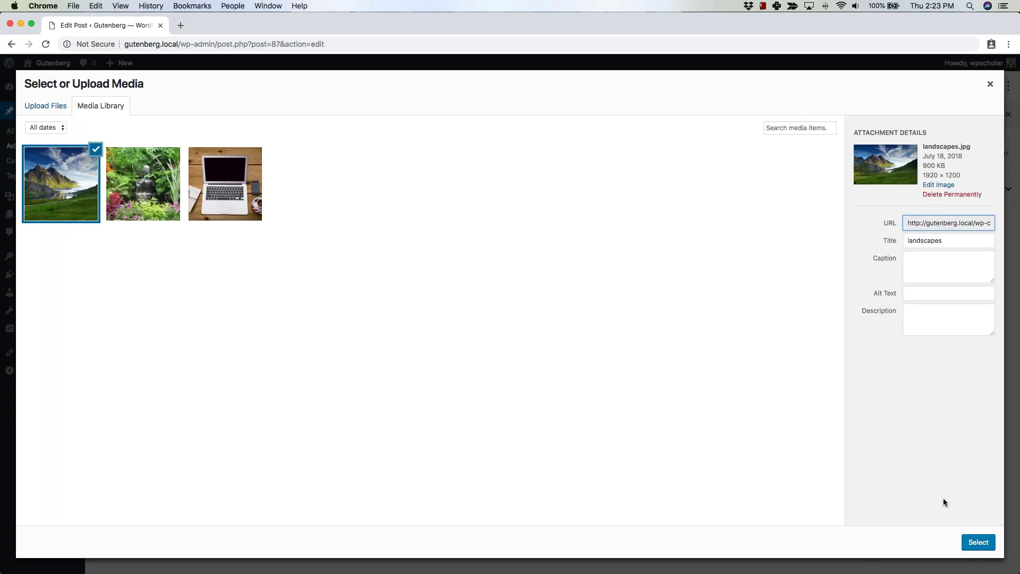
{"action": "left_click", "coordinate": [976, 541]}
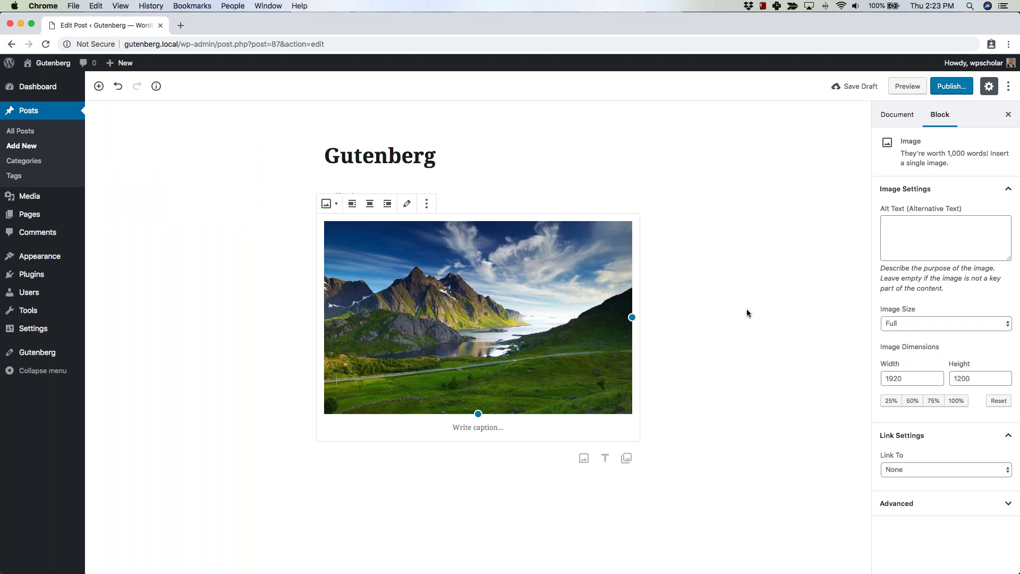
Try left and right alignment on the landscape image, then centre it.
{"action": "left_click", "coordinate": [354, 205]}
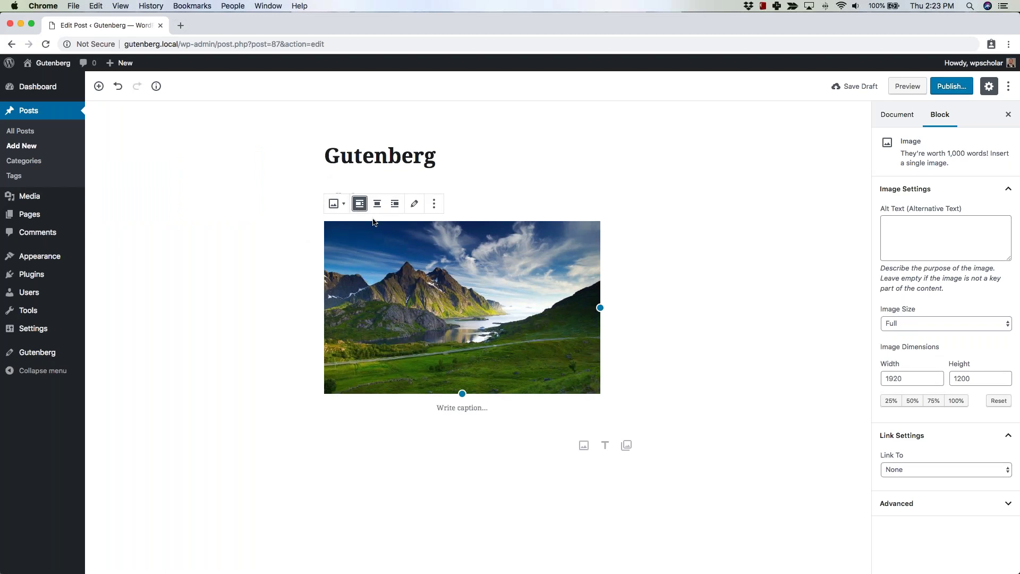
{"action": "left_click", "coordinate": [395, 205]}
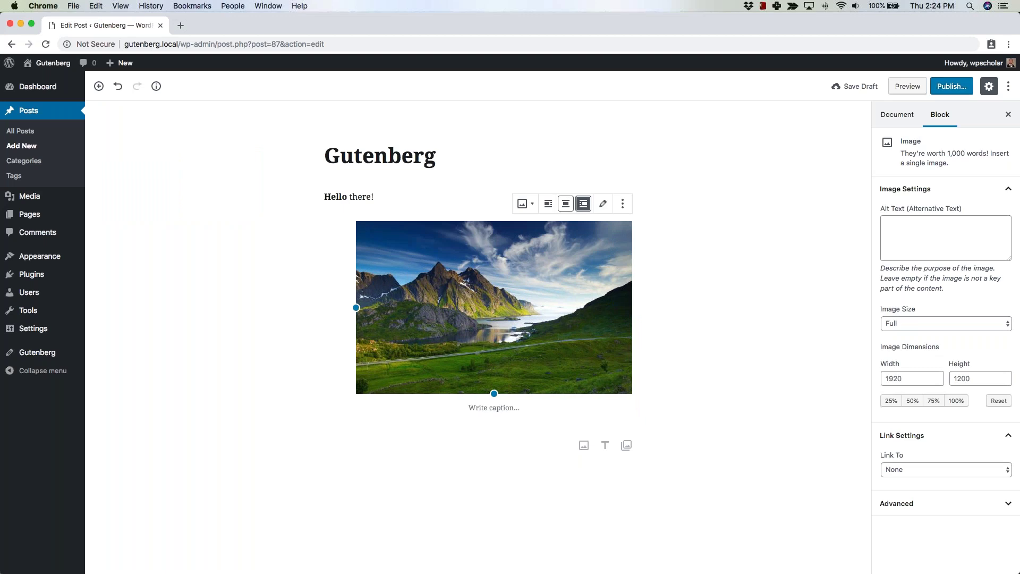
{"action": "left_click", "coordinate": [370, 206]}
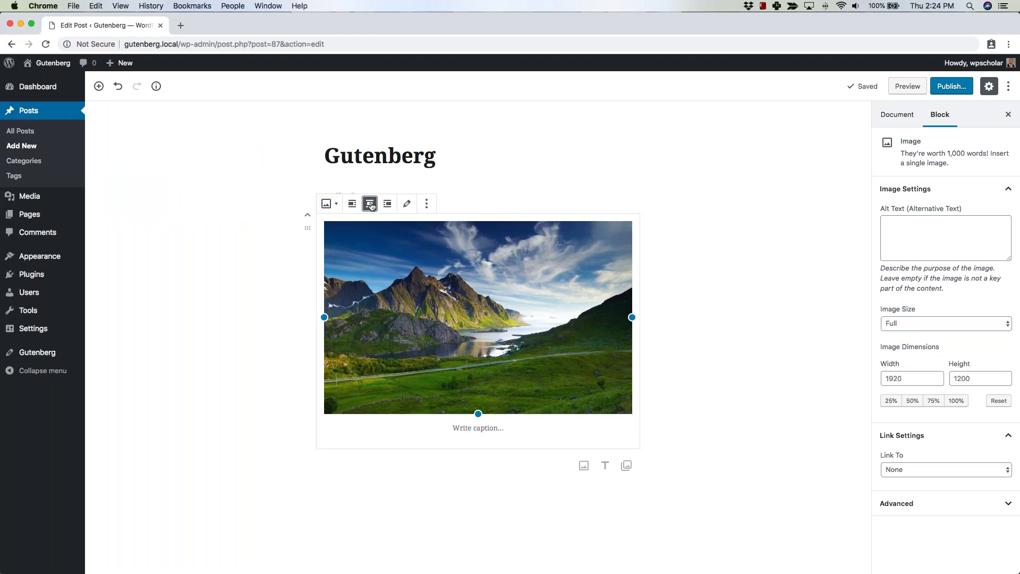
{"action": "left_click", "coordinate": [370, 207]}
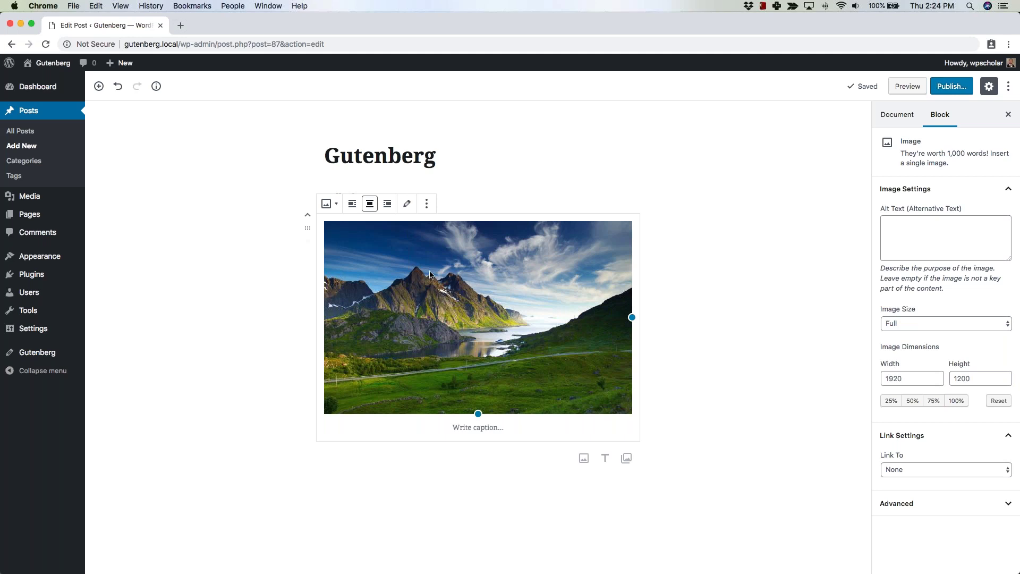
Add an empty block above the image, below 'Hello there!'.
{"action": "left_click", "coordinate": [662, 296]}
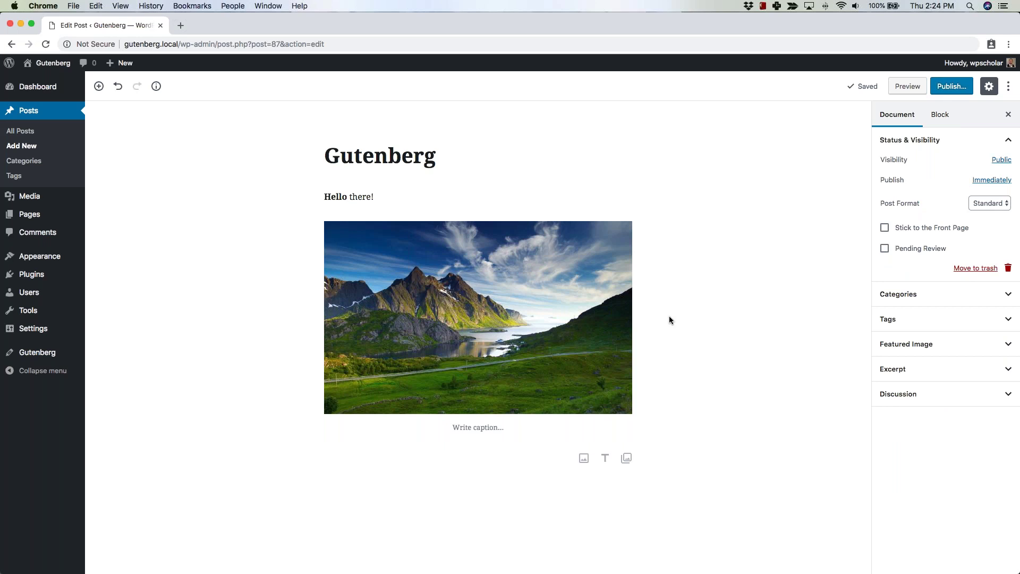
{"action": "left_click", "coordinate": [460, 323]}
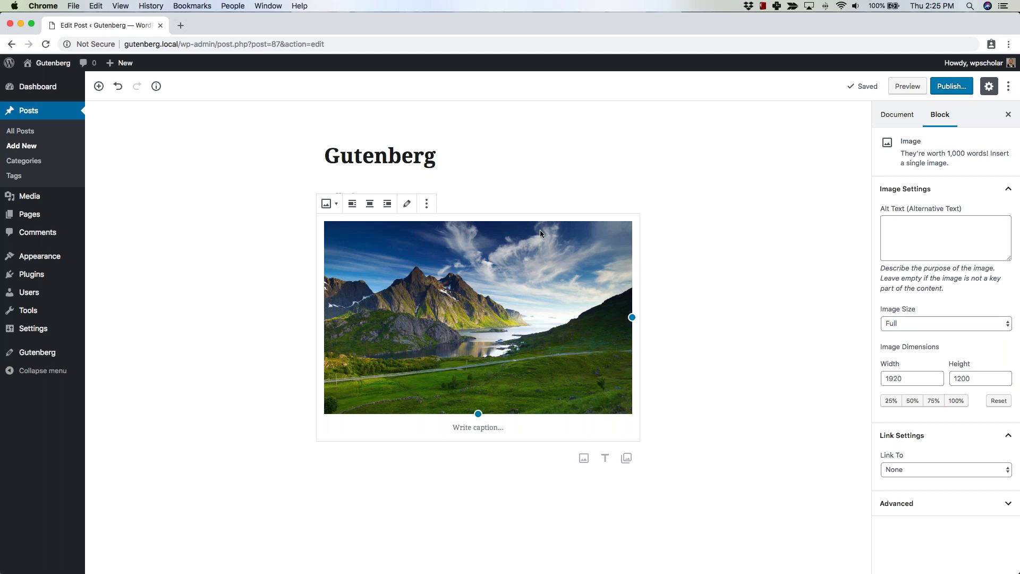
{"action": "left_click", "coordinate": [660, 211]}
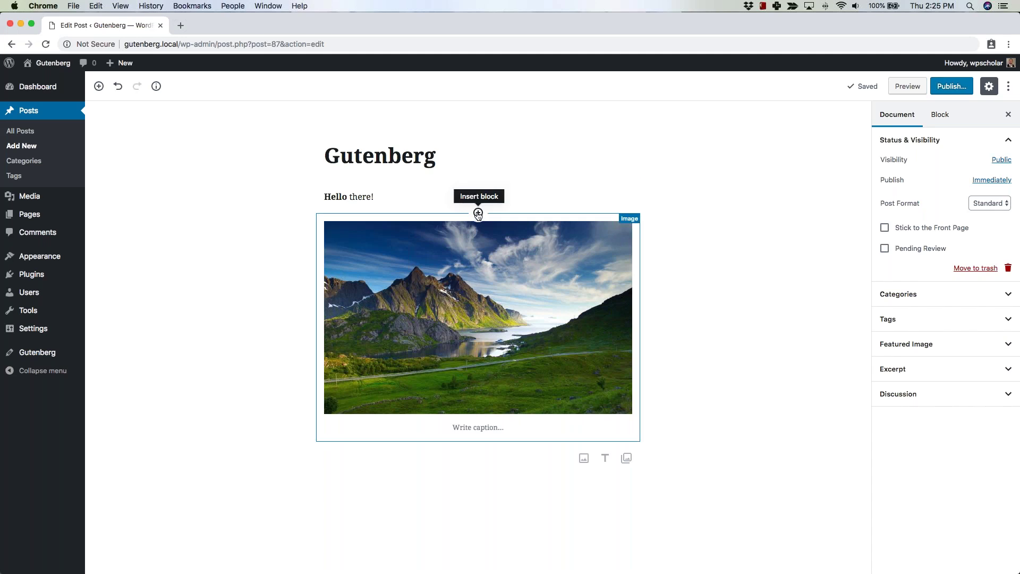
{"action": "left_click", "coordinate": [478, 213]}
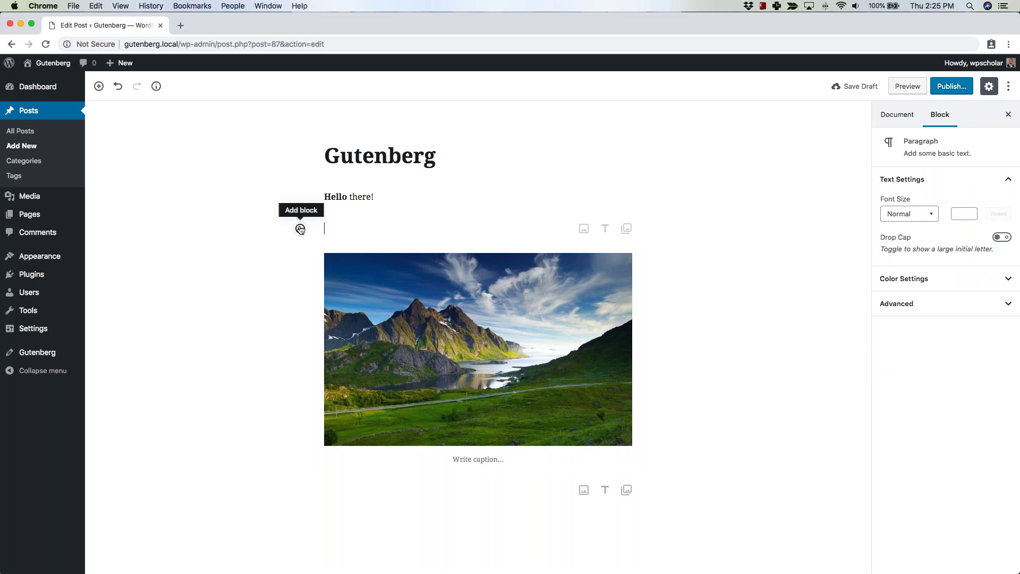
Insert a bulleted List with items One, Two and Three above the landscape image.
{"action": "left_click", "coordinate": [300, 229]}
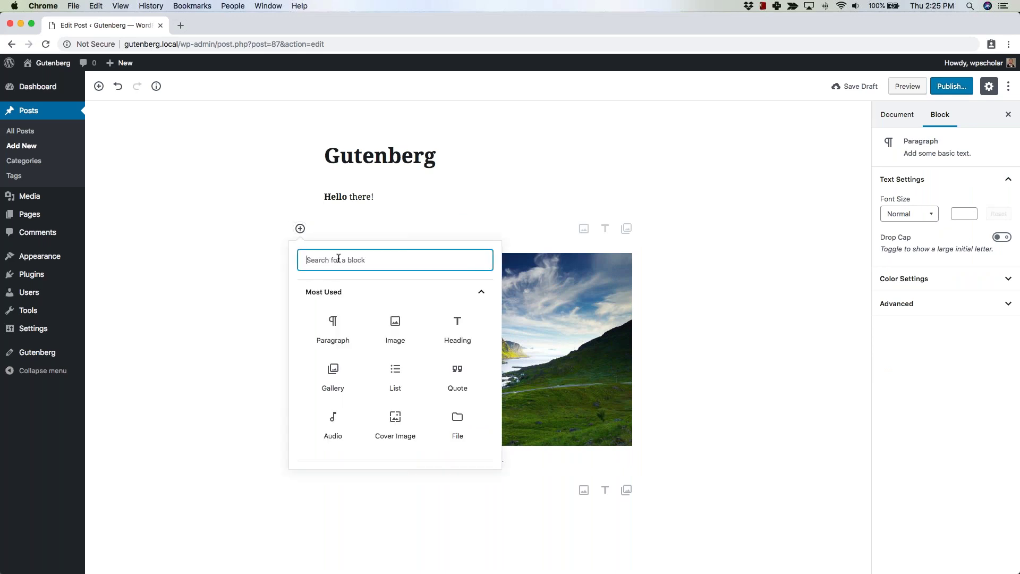
{"action": "type", "text": "you"}
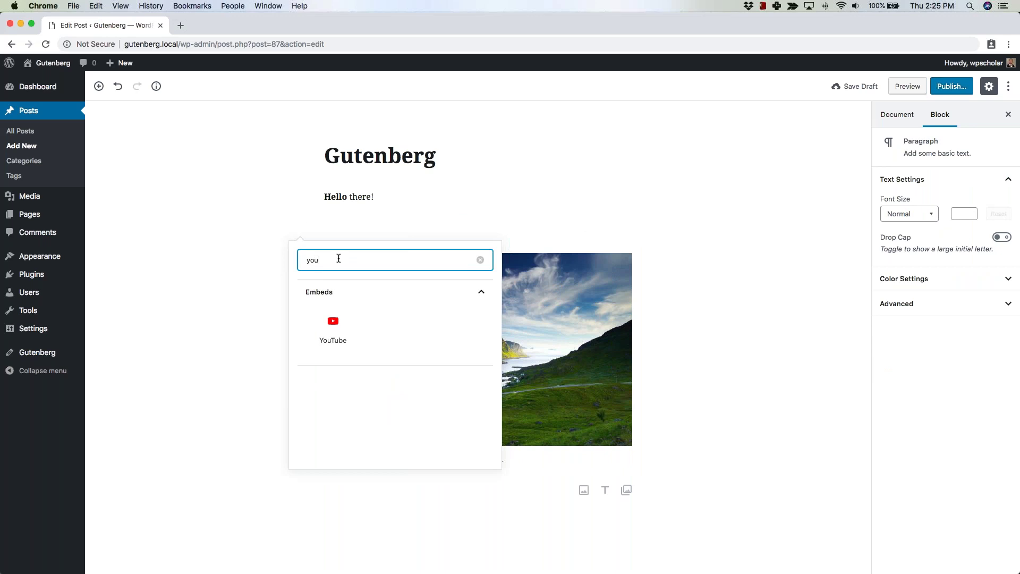
{"action": "key", "text": "super+a"}
{"action": "key", "text": "BackSpace"}
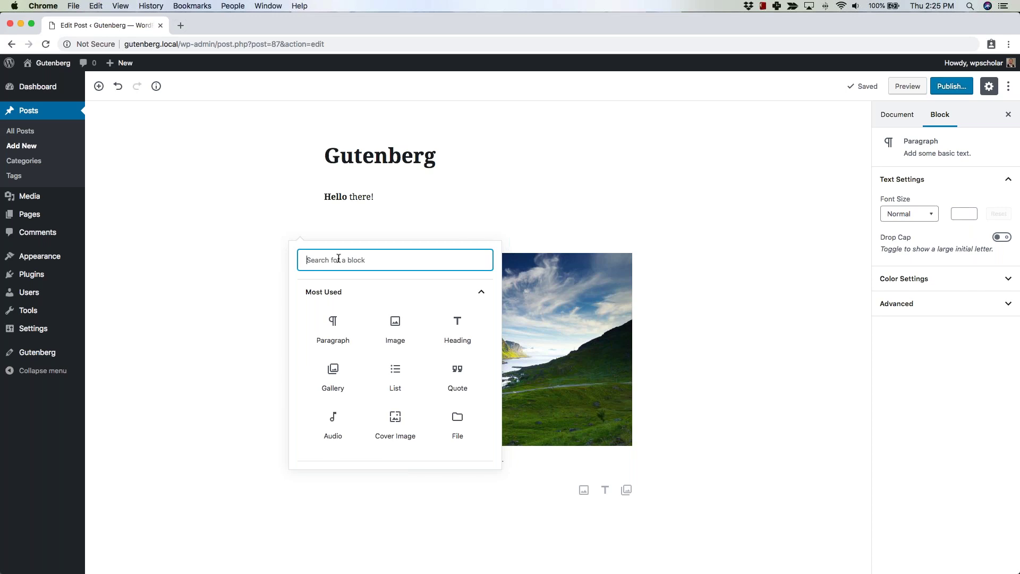
{"action": "type", "text": "list"}
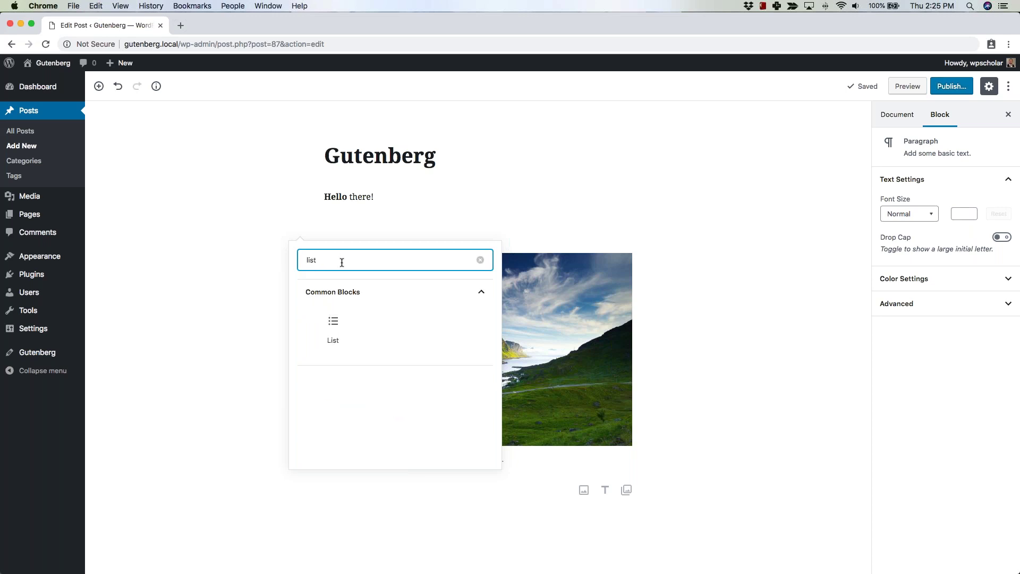
{"action": "left_click", "coordinate": [333, 327]}
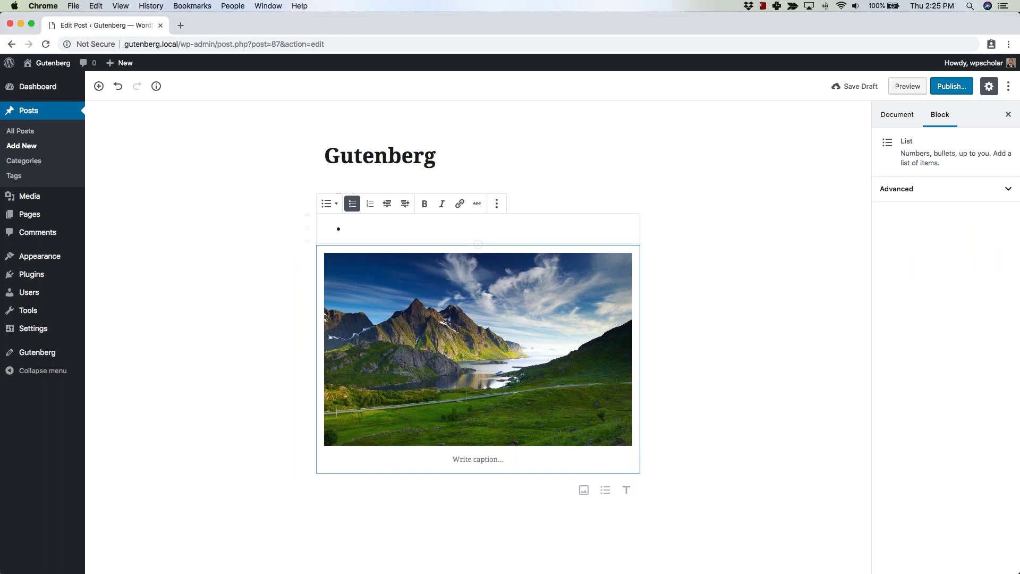
{"action": "type", "text": "One"}
{"action": "key", "text": "Return"}
{"action": "type", "text": "Two"}
{"action": "key", "text": "Return"}
{"action": "type", "text": "Three"}
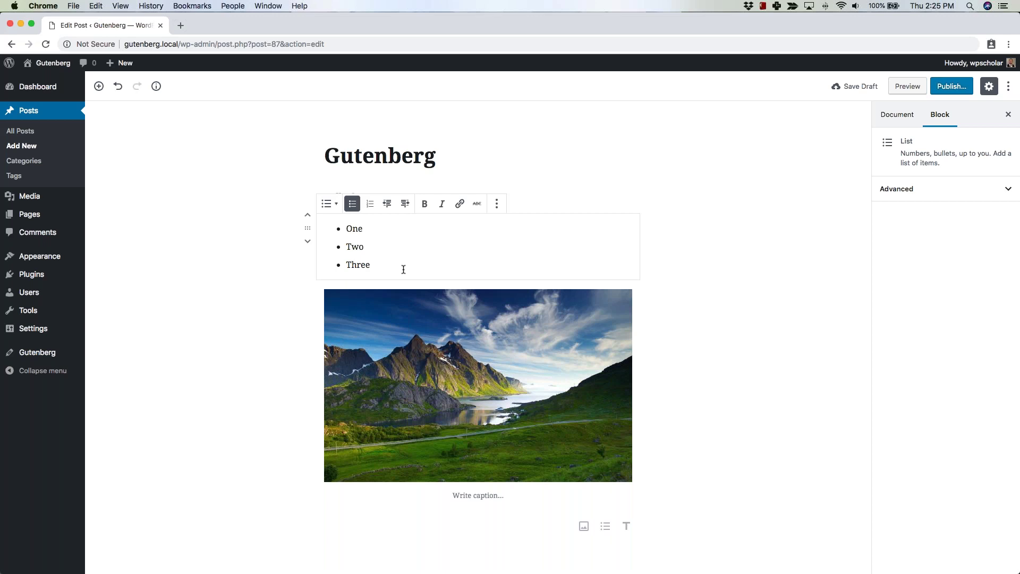
{"action": "left_click", "coordinate": [565, 187]}
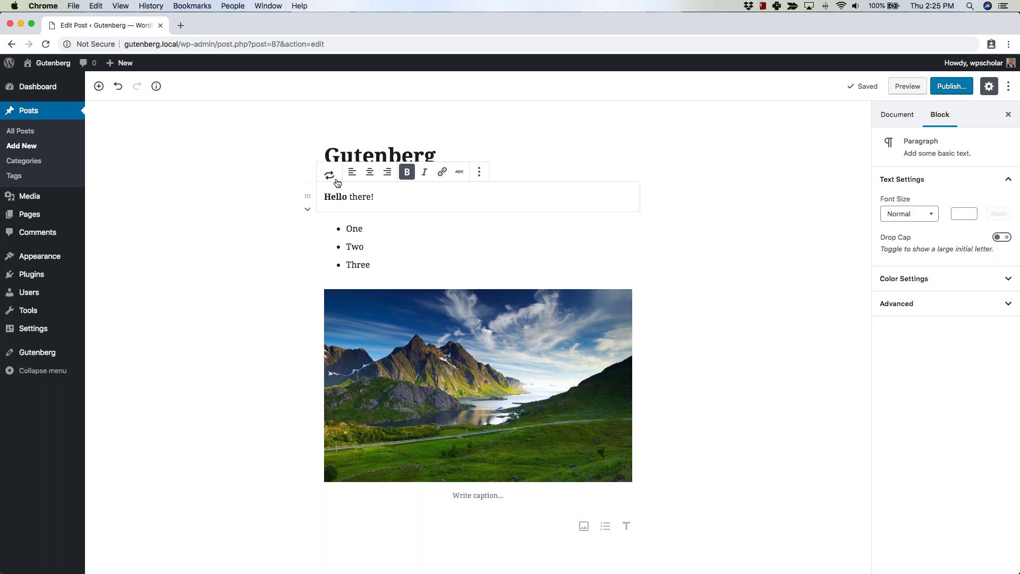
Cycle 'Hello there!' through quote and H2 heading back to paragraph, leaving an empty quote above.
{"action": "left_click", "coordinate": [329, 175]}
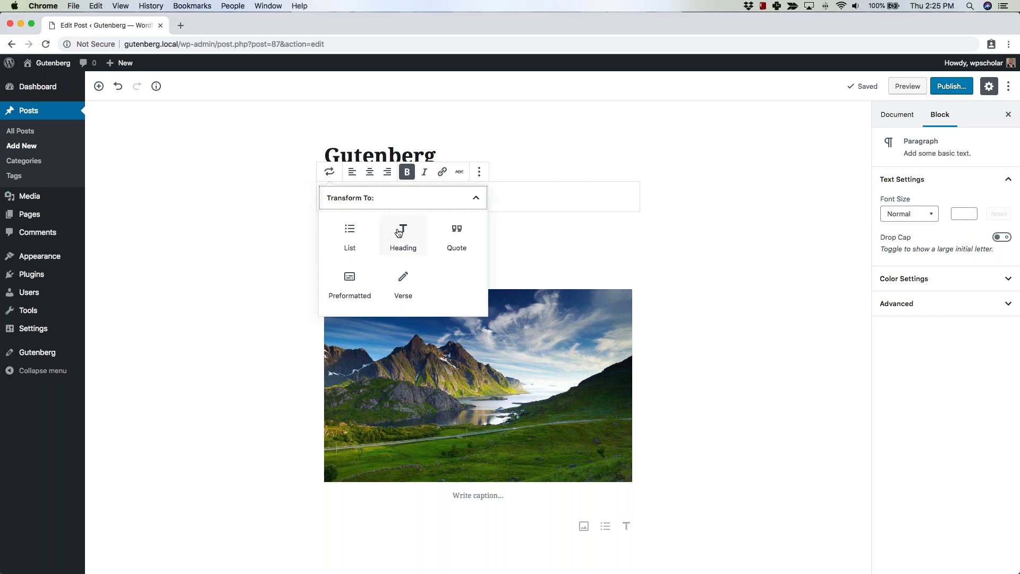
{"action": "left_click", "coordinate": [459, 240]}
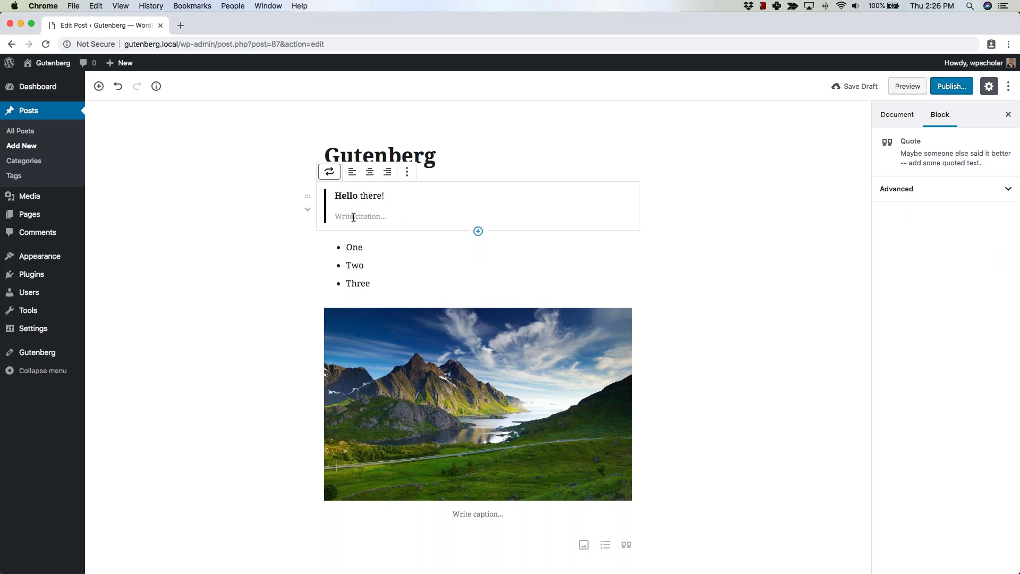
{"action": "left_click", "coordinate": [329, 172]}
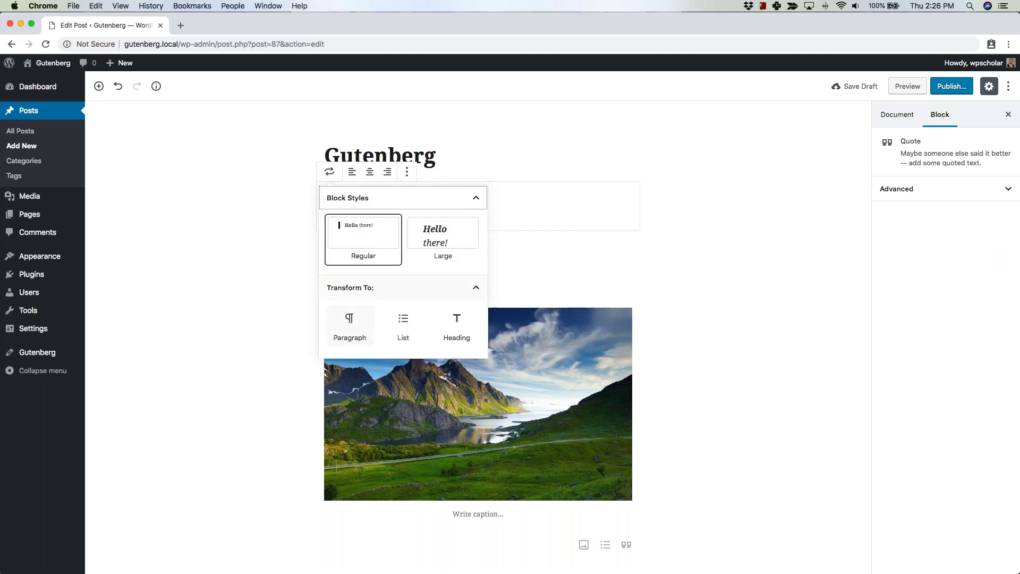
{"action": "left_click", "coordinate": [456, 321]}
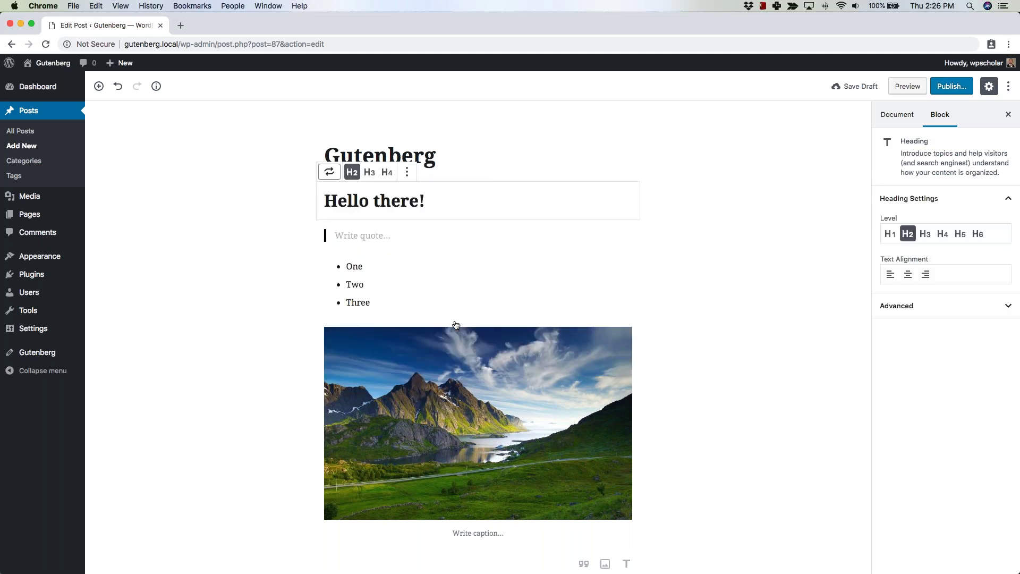
{"action": "left_click", "coordinate": [329, 172]}
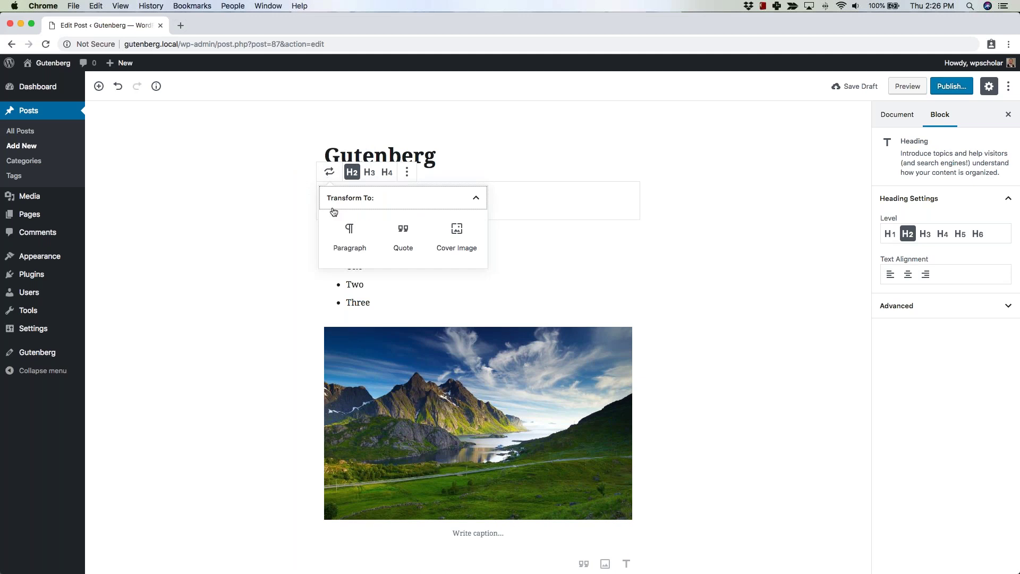
{"action": "left_click", "coordinate": [350, 238]}
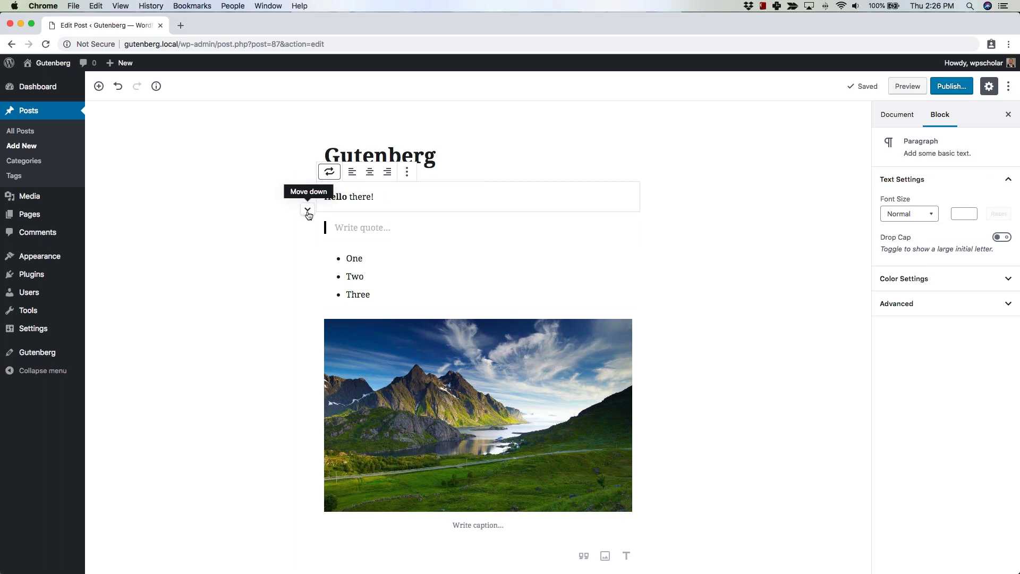
{"action": "left_click", "coordinate": [307, 211]}
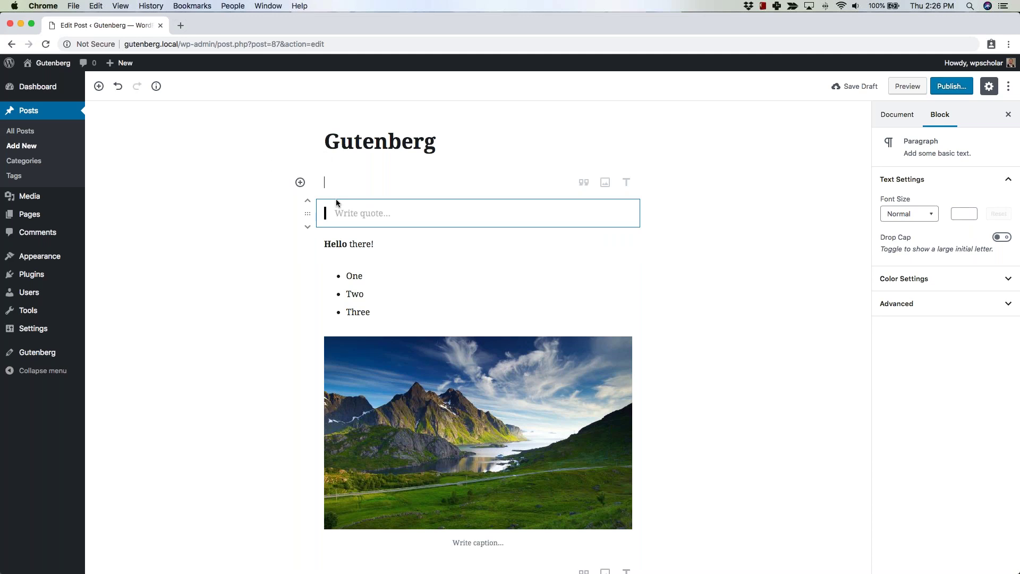
Drag the empty quote block to just under the 'Gutenberg' title and select the empty paragraph.
{"action": "left_click_drag", "start_coordinate": [308, 214], "coordinate": [347, 177]}
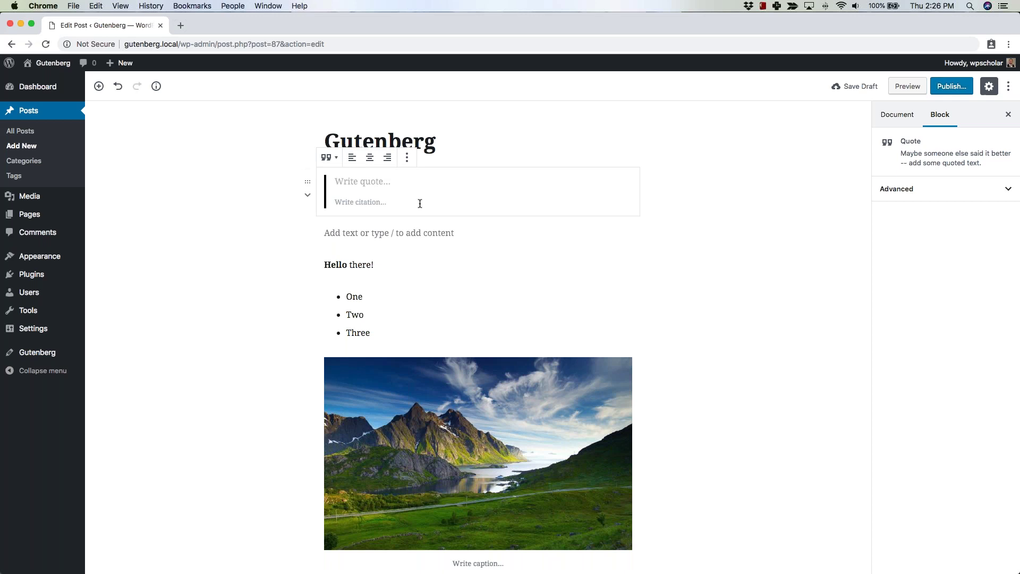
{"action": "scroll", "coordinate": [685, 397], "scroll_direction": "down", "scroll_amount": 1}
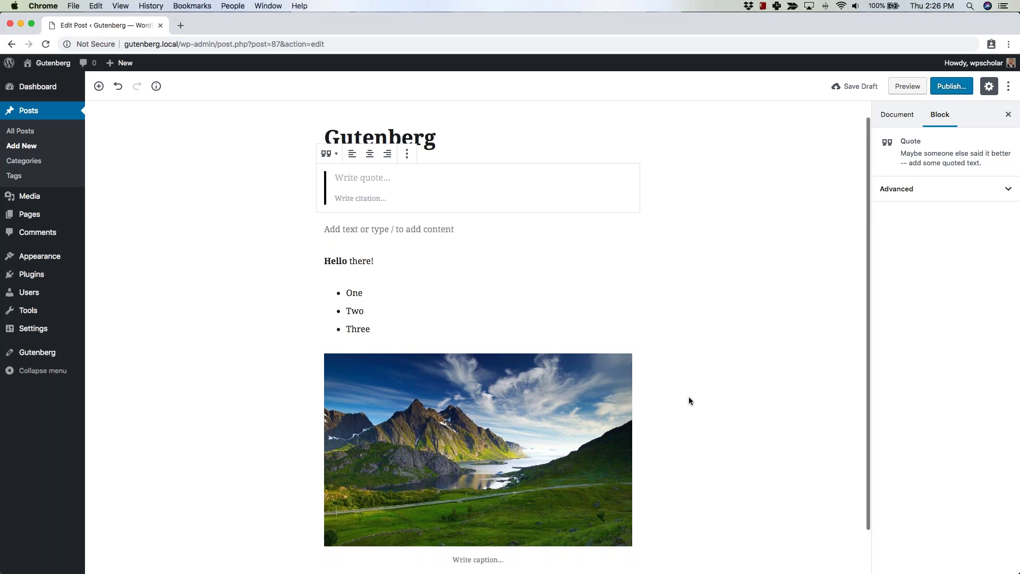
{"action": "scroll", "coordinate": [689, 400], "scroll_direction": "up", "scroll_amount": 1}
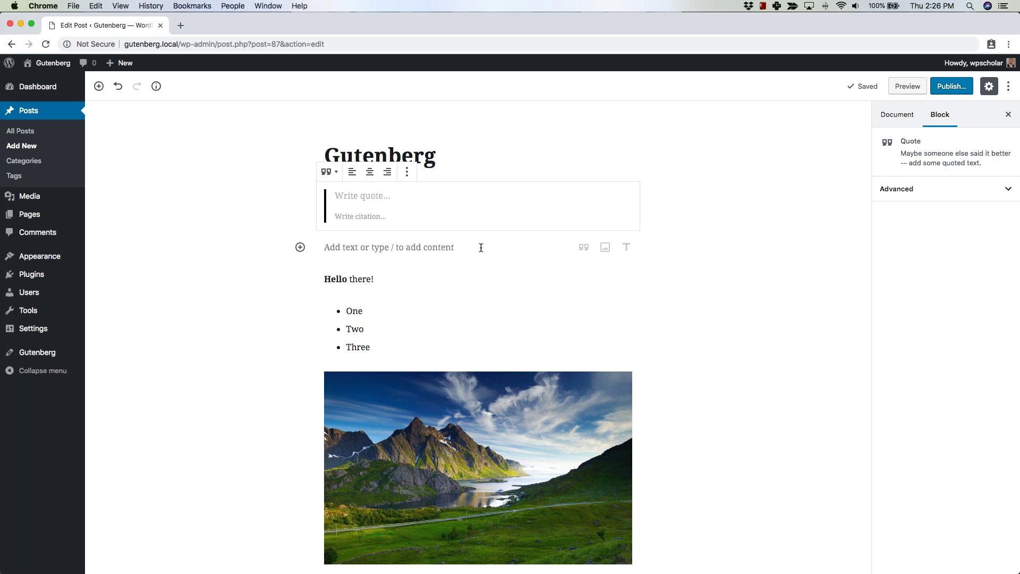
{"action": "left_click", "coordinate": [481, 248]}
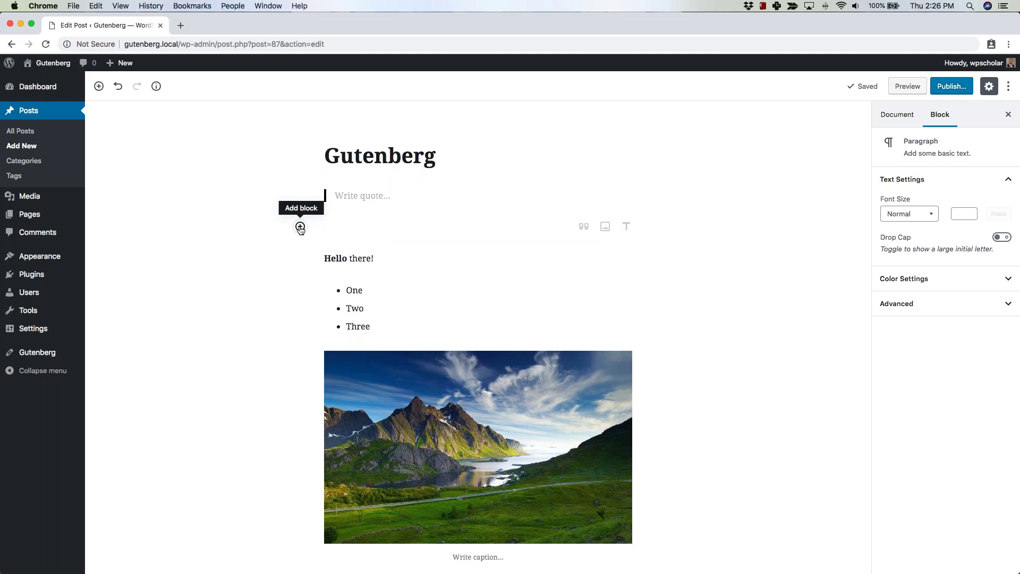
Add a Gallery block with the waterfall and mountain photos, waterfall placed first.
{"action": "left_click", "coordinate": [301, 227]}
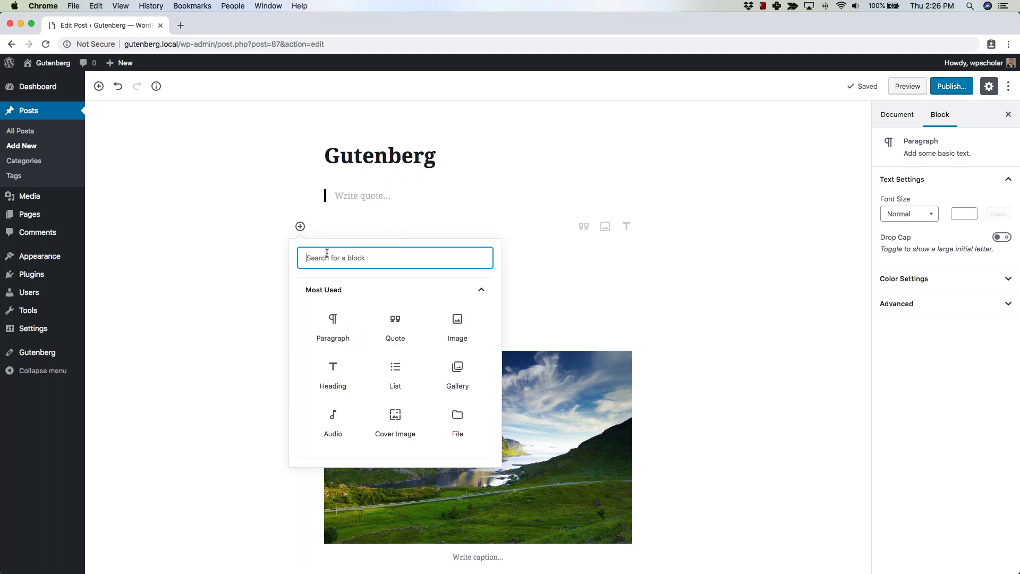
{"action": "type", "text": "galler"}
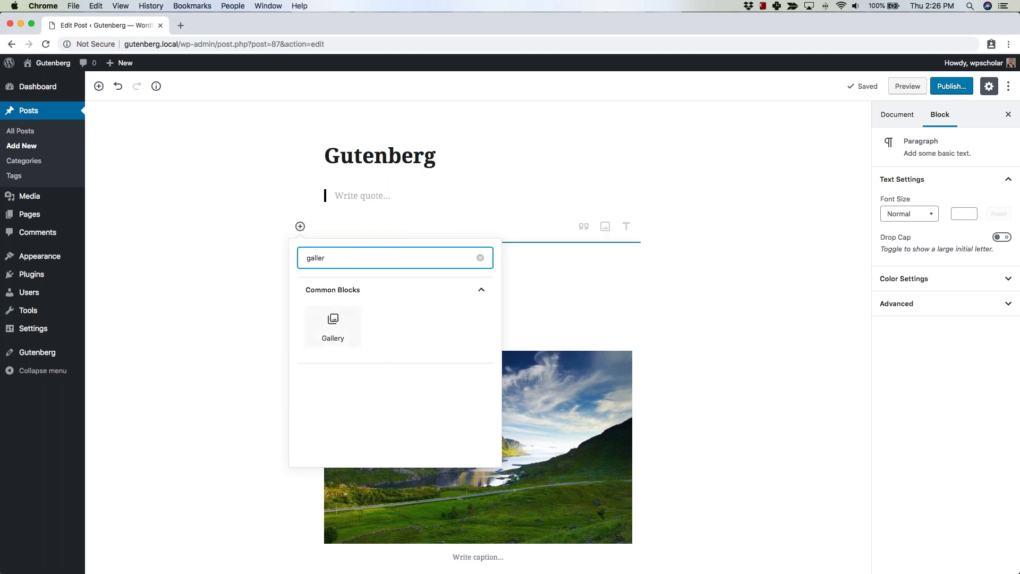
{"action": "left_click", "coordinate": [333, 326]}
{"action": "left_click", "coordinate": [504, 294]}
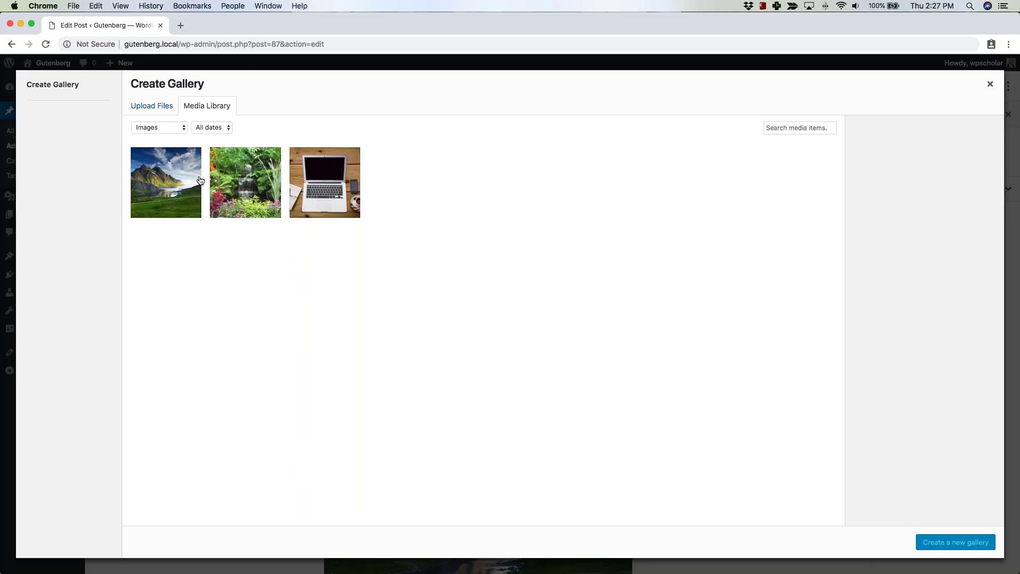
{"action": "left_click", "coordinate": [190, 182]}
{"action": "left_click", "coordinate": [245, 183]}
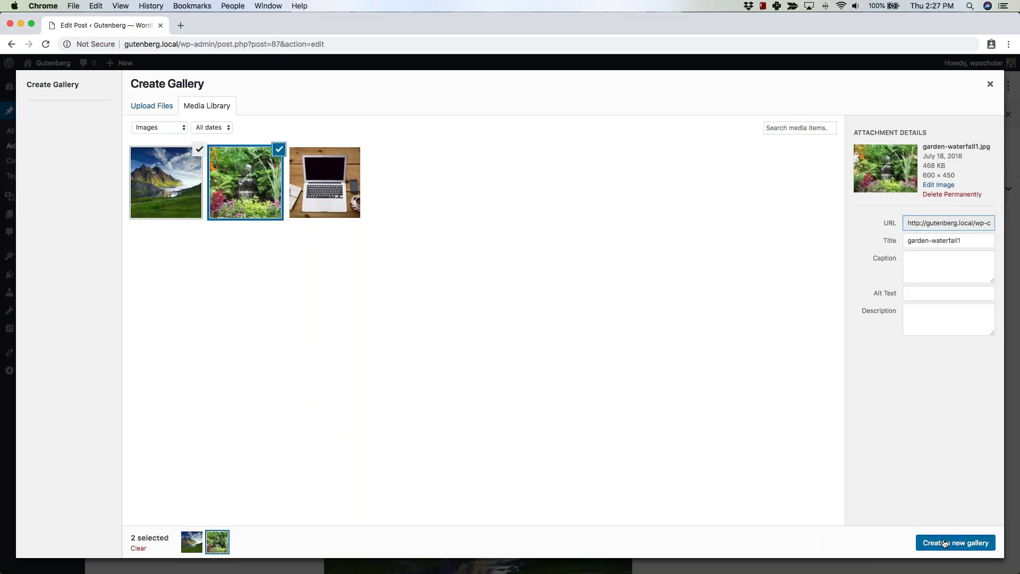
{"action": "left_click", "coordinate": [951, 542]}
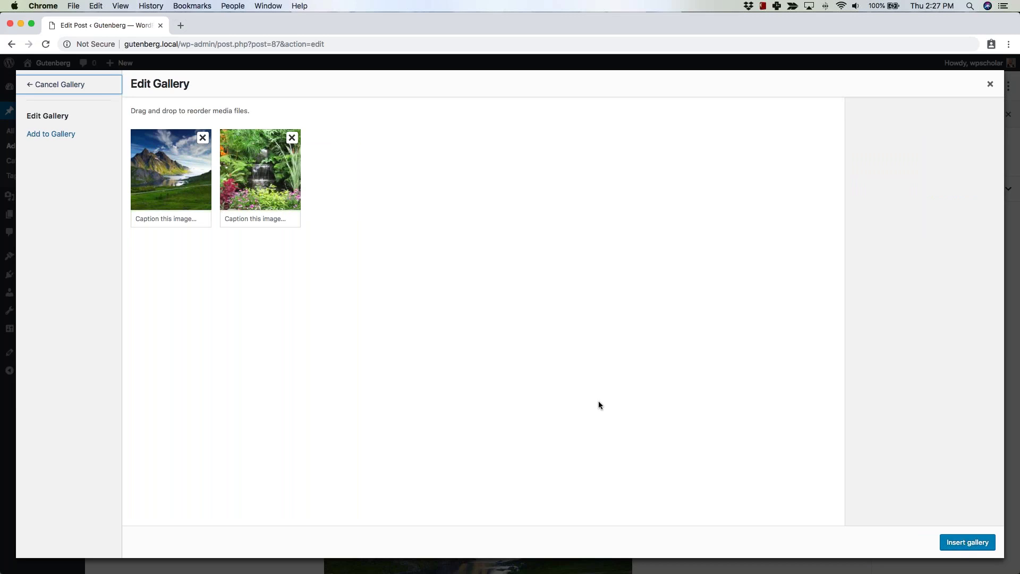
{"action": "left_click_drag", "start_coordinate": [254, 166], "coordinate": [166, 169]}
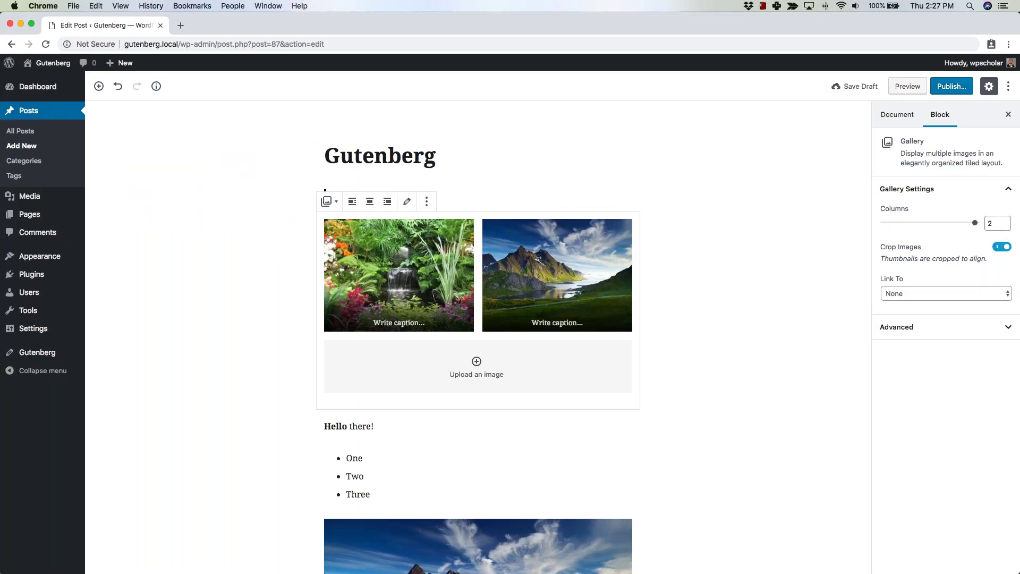
{"action": "left_click", "coordinate": [701, 343]}
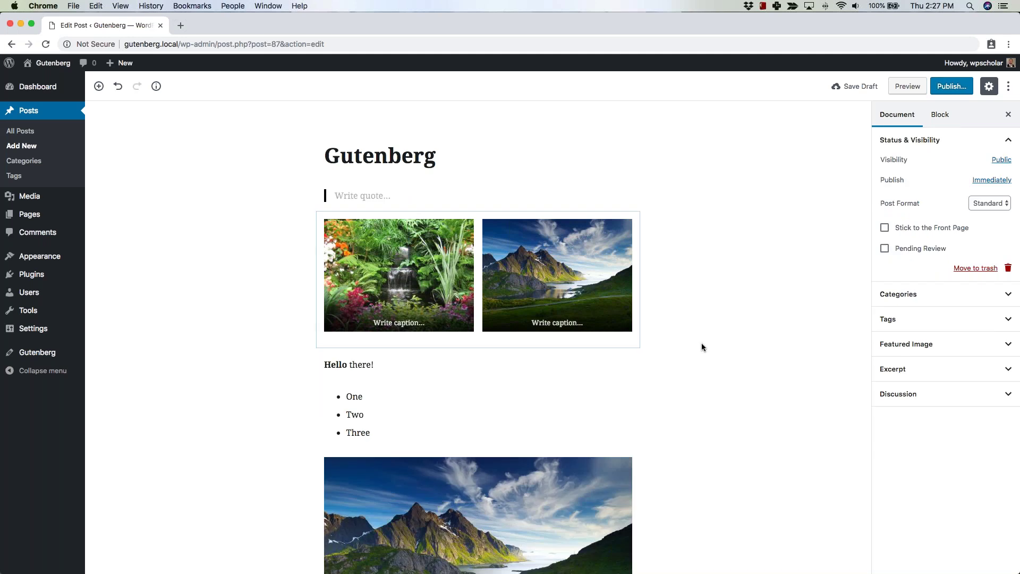
{"action": "scroll", "coordinate": [702, 342], "scroll_direction": "down", "scroll_amount": 3}
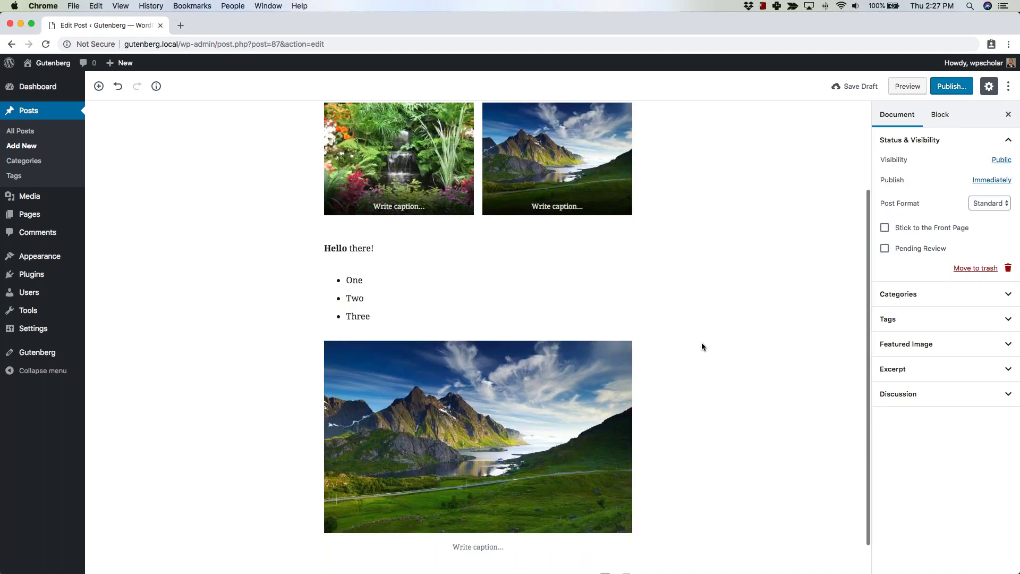
{"action": "scroll", "coordinate": [701, 343], "scroll_direction": "down", "scroll_amount": 1}
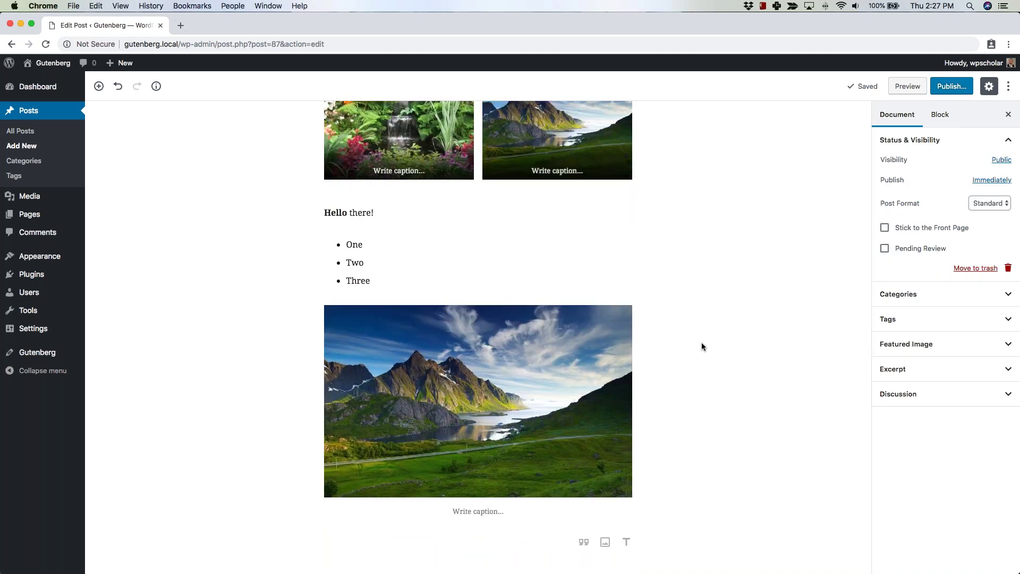
{"action": "scroll", "coordinate": [701, 342], "scroll_direction": "up", "scroll_amount": 4}
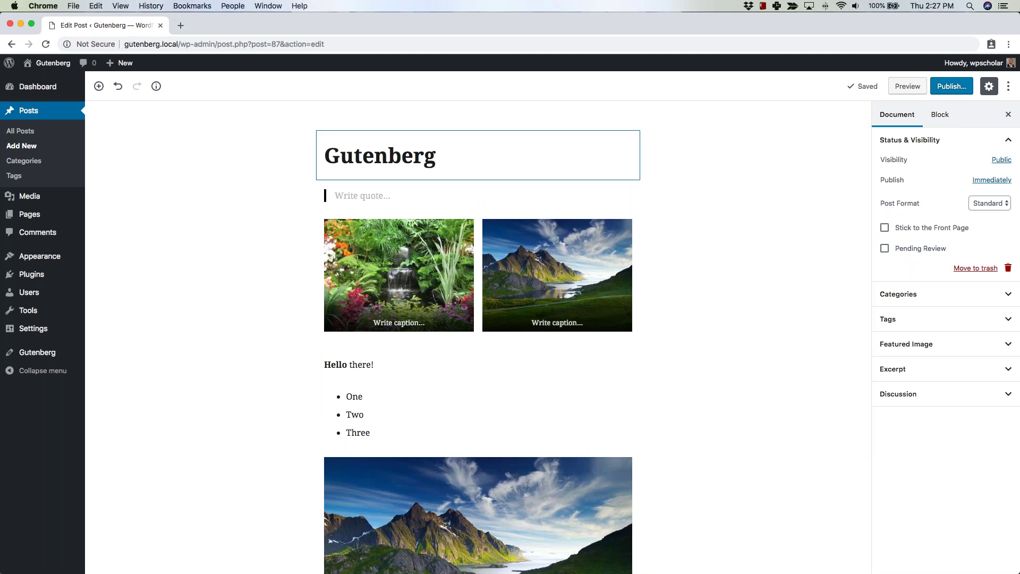
{"action": "left_click", "coordinate": [528, 252]}
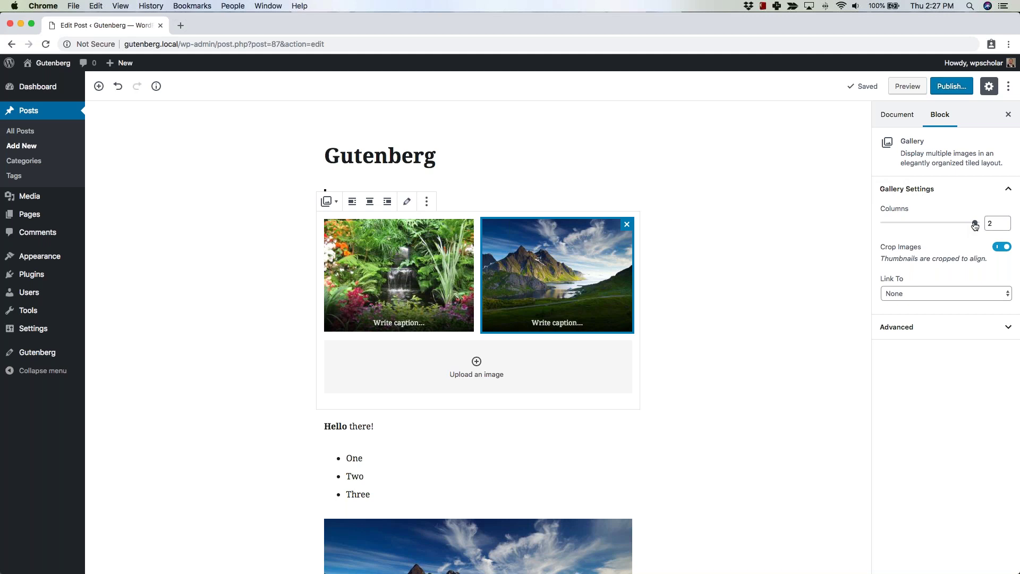
{"action": "left_click_drag", "start_coordinate": [975, 225], "coordinate": [921, 227]}
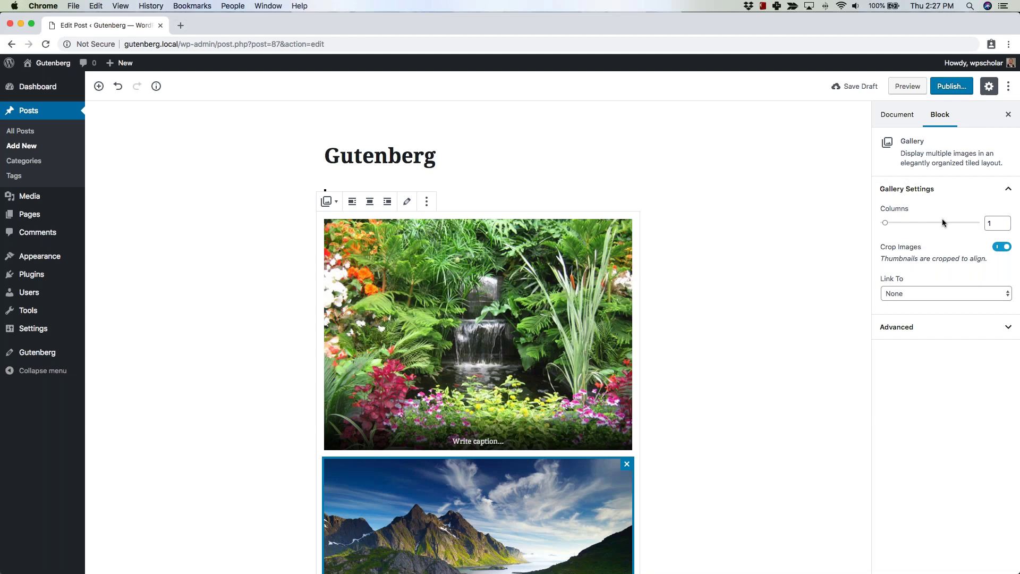
{"action": "left_click", "coordinate": [943, 221]}
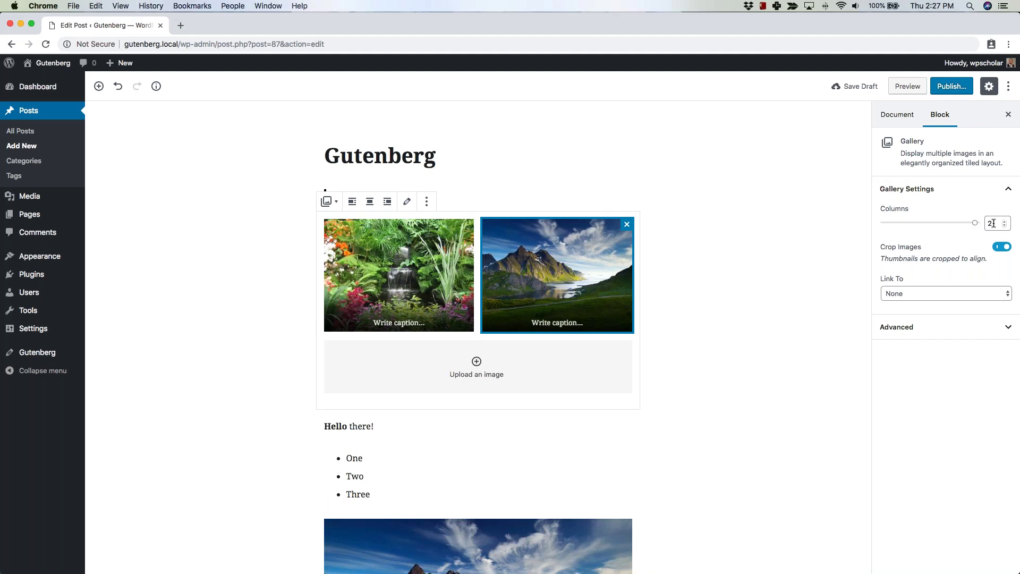
{"action": "left_click", "coordinate": [992, 223]}
{"action": "left_click", "coordinate": [1002, 247]}
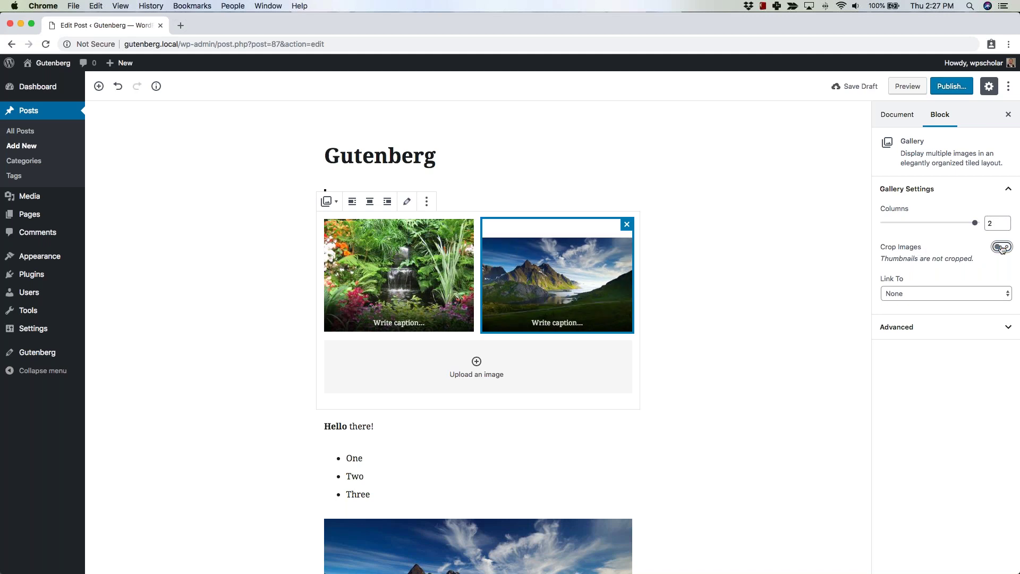
{"action": "left_click", "coordinate": [1002, 247]}
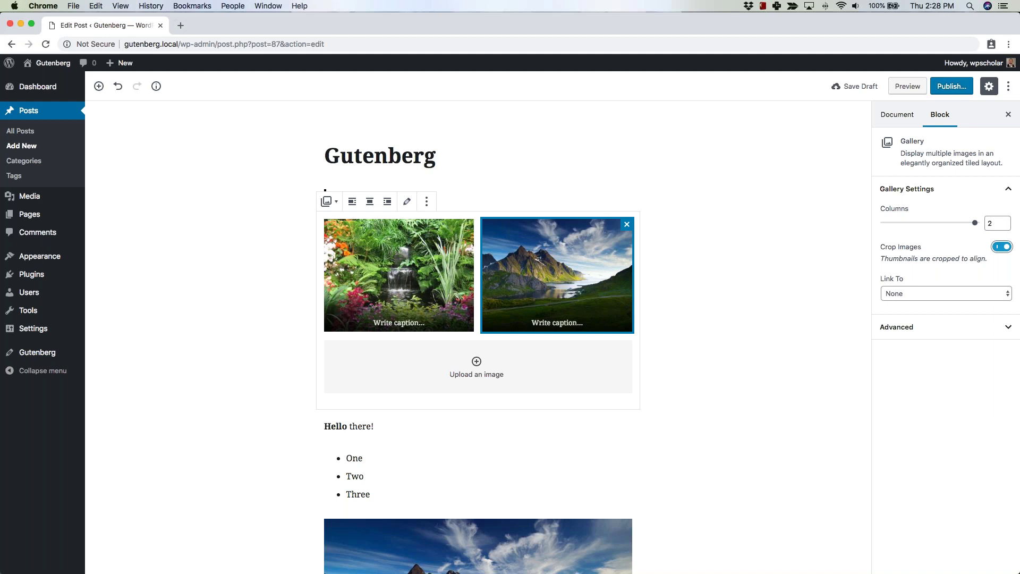
{"action": "left_click", "coordinate": [424, 259]}
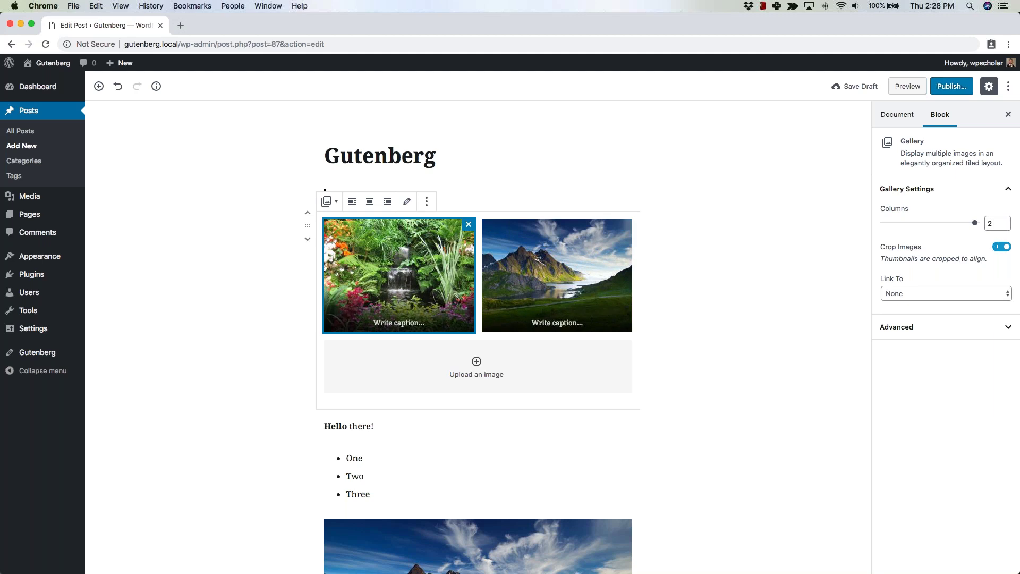
{"action": "left_click", "coordinate": [770, 226]}
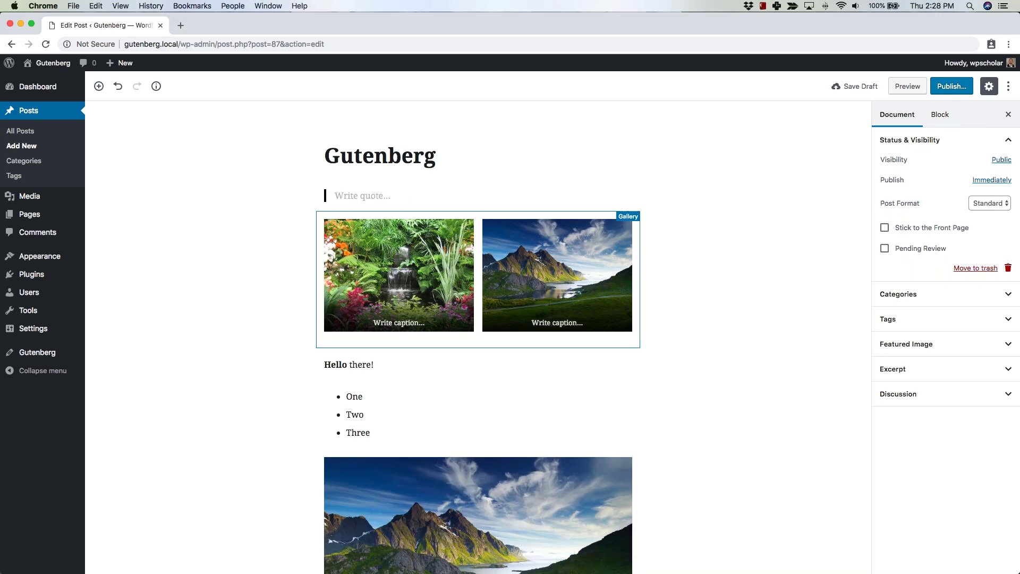
{"action": "left_click", "coordinate": [605, 321]}
{"action": "left_click", "coordinate": [730, 315]}
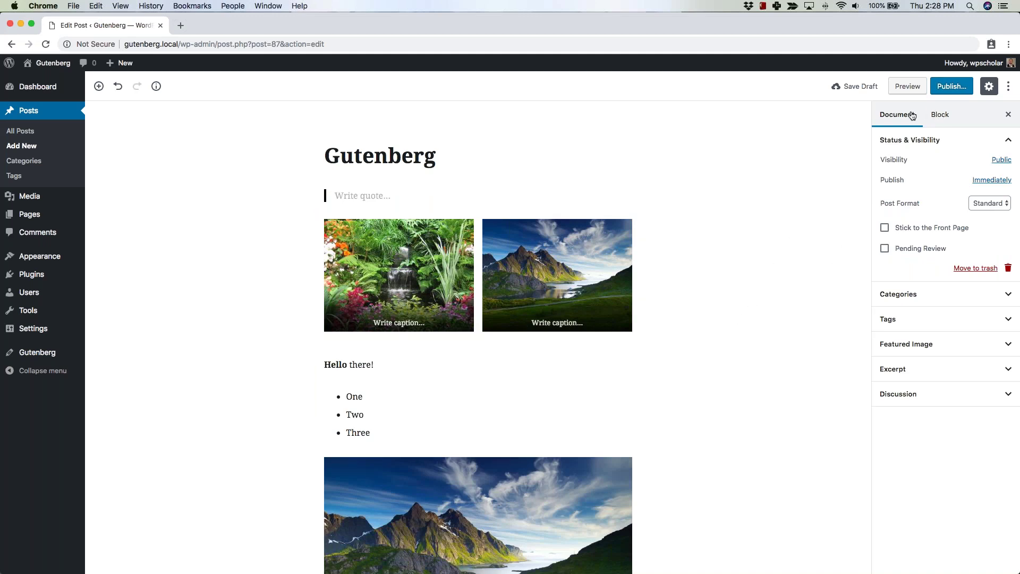
{"action": "left_click", "coordinate": [893, 118]}
{"action": "left_click", "coordinate": [1008, 345]}
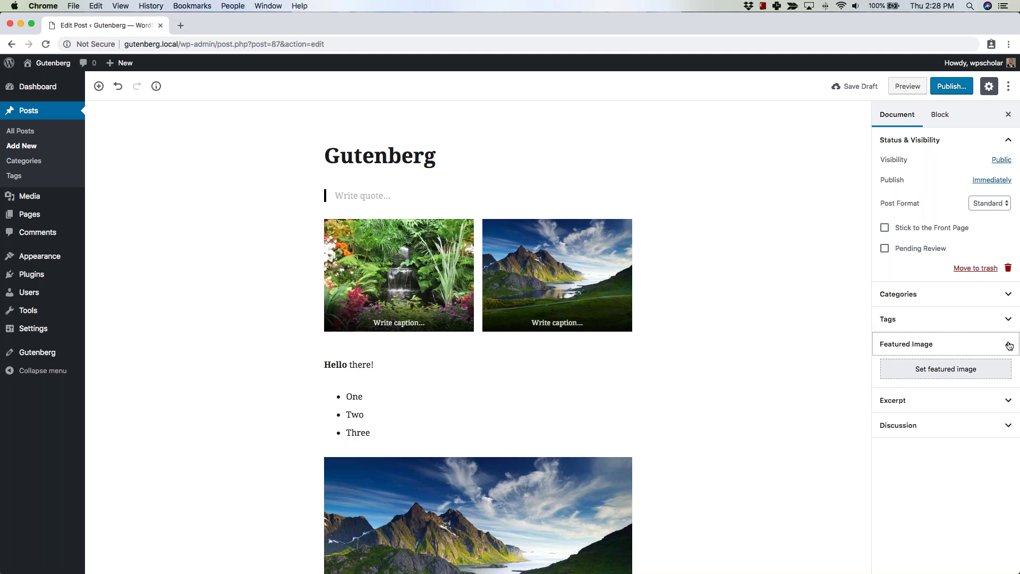
{"action": "left_click", "coordinate": [1009, 345]}
{"action": "left_click", "coordinate": [945, 369]}
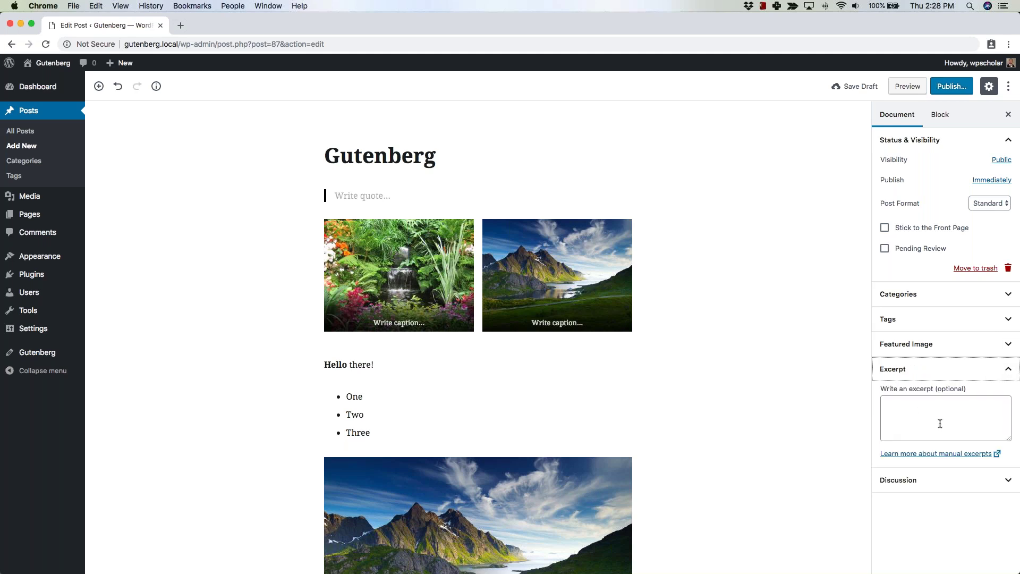
{"action": "left_click", "coordinate": [1009, 371]}
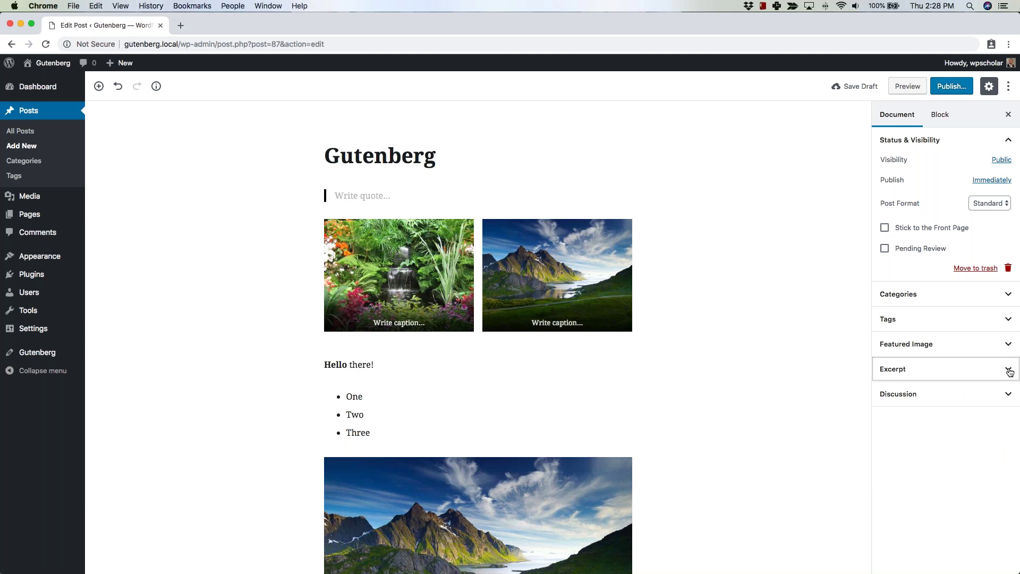
Review the One Two Three list block's Advanced settings, including its additional CSS class field.
{"action": "left_click", "coordinate": [937, 117]}
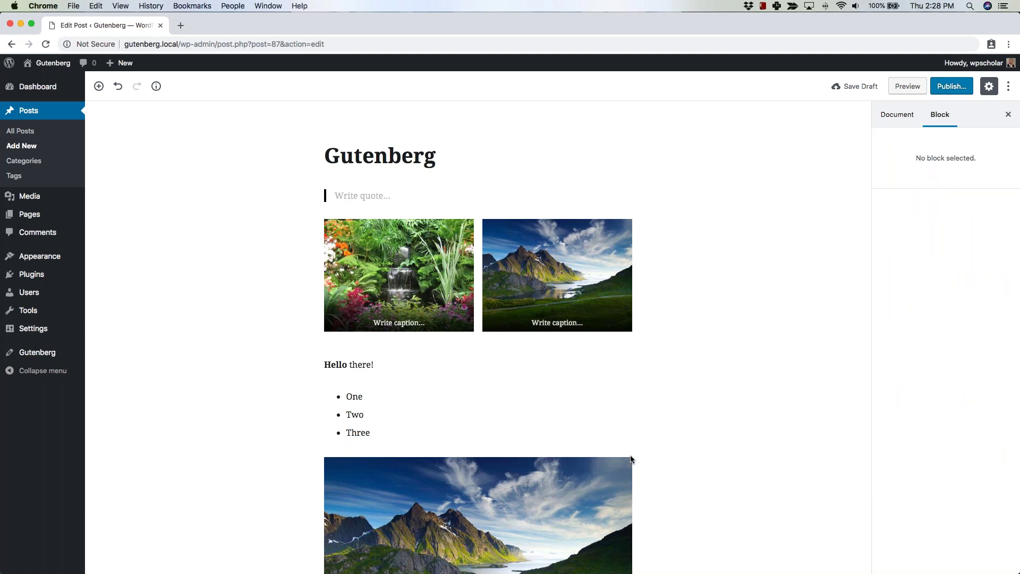
{"action": "left_click", "coordinate": [352, 414]}
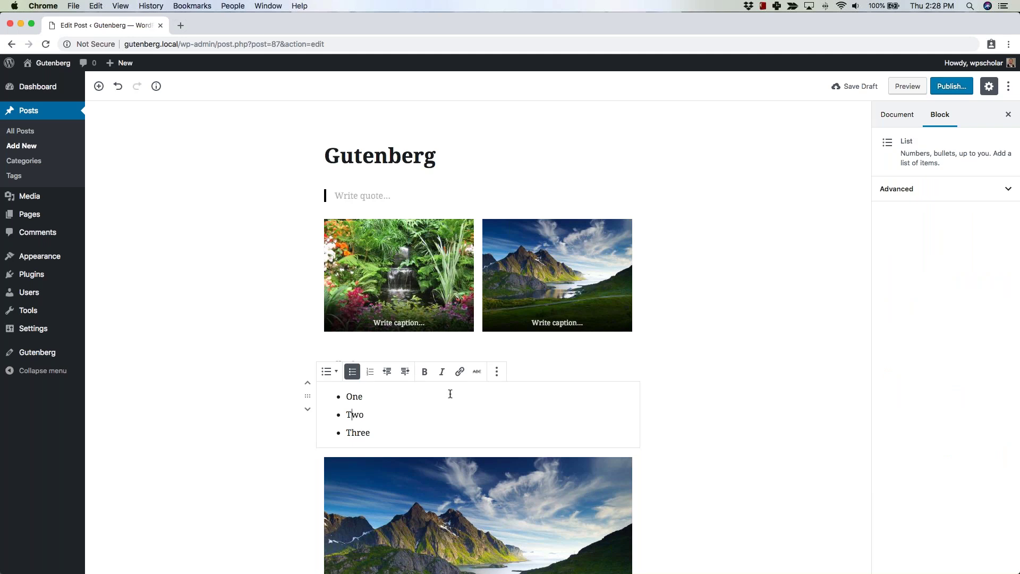
{"action": "left_click", "coordinate": [974, 193]}
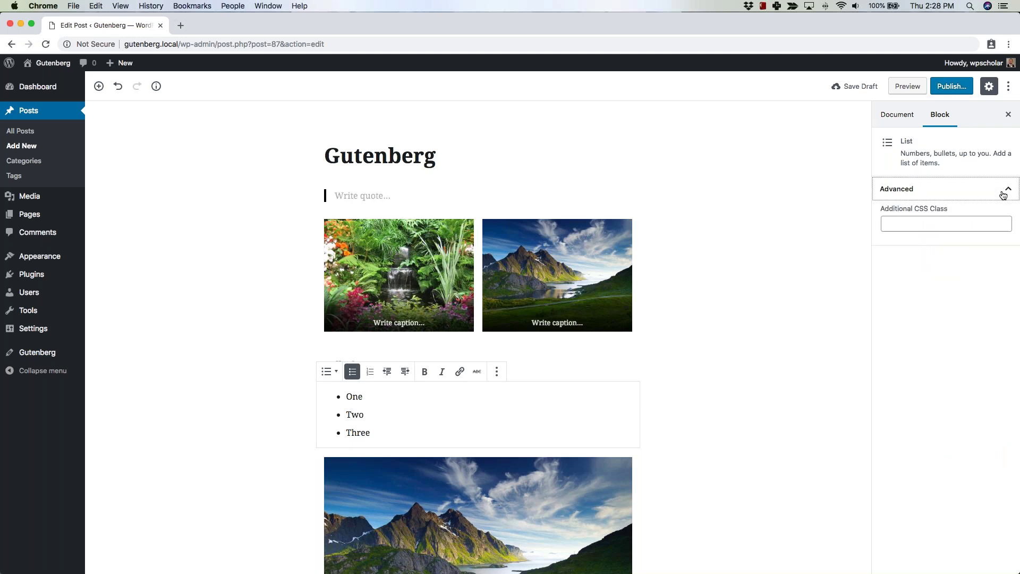
{"action": "left_click", "coordinate": [923, 224]}
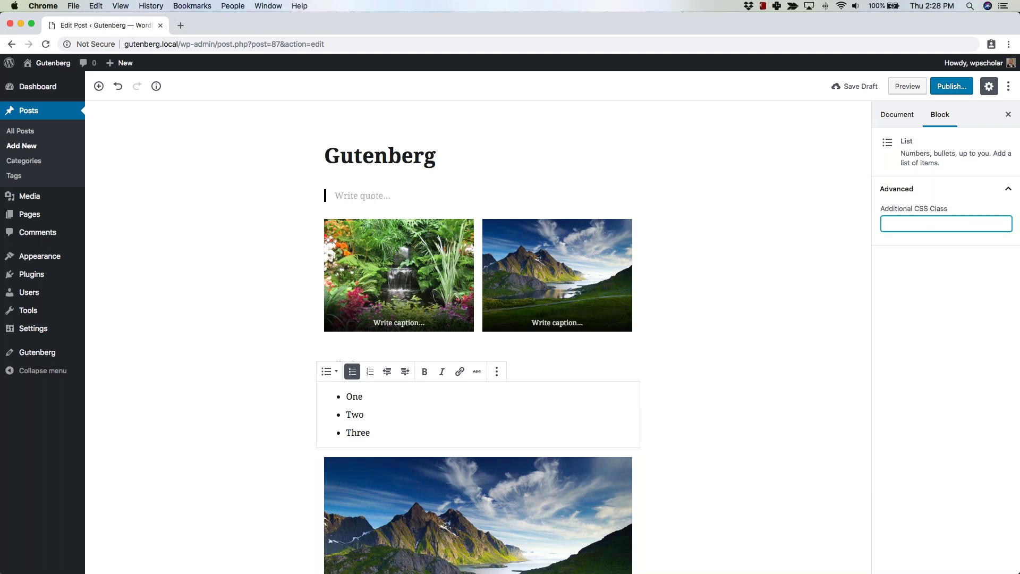
{"action": "left_click", "coordinate": [935, 189]}
Select the large mountain image block and bring up the editor's More tools & options menu.
{"action": "scroll", "coordinate": [681, 372], "scroll_direction": "down", "scroll_amount": 2}
{"action": "scroll", "coordinate": [682, 376], "scroll_direction": "down", "scroll_amount": 2}
{"action": "scroll", "coordinate": [682, 376], "scroll_direction": "up", "scroll_amount": 5}
{"action": "left_click", "coordinate": [572, 480]}
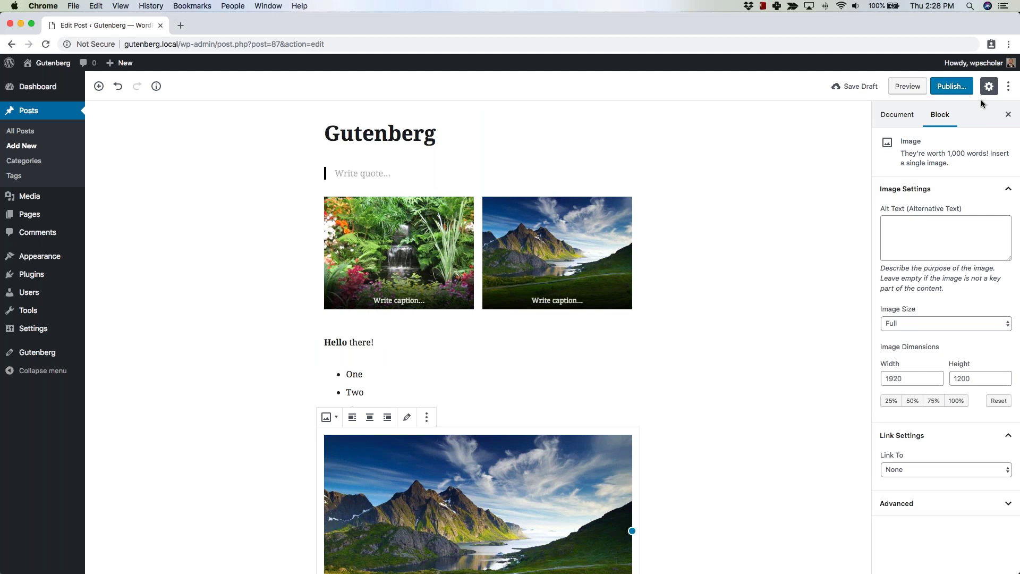
{"action": "left_click", "coordinate": [1008, 88]}
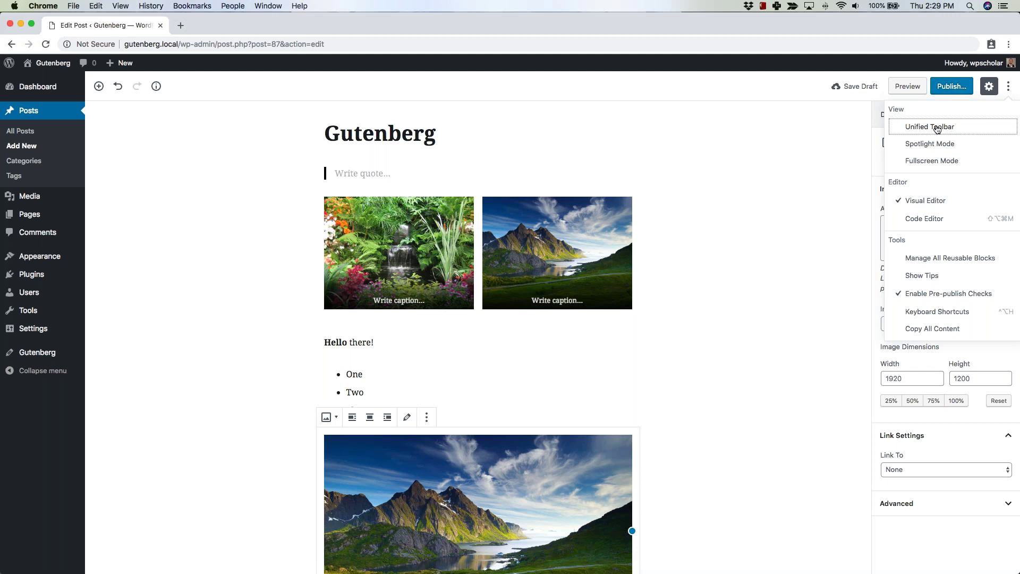
Turn on Unified Toolbar mode and select the word 'Hello' in the 'Hello there!' paragraph.
{"action": "left_click", "coordinate": [937, 127]}
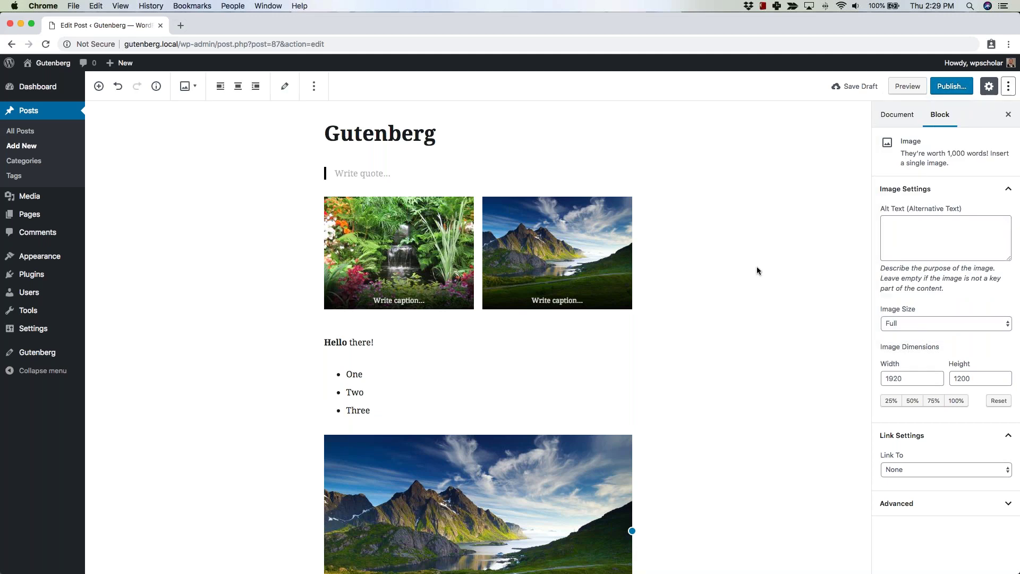
{"action": "left_click", "coordinate": [357, 342]}
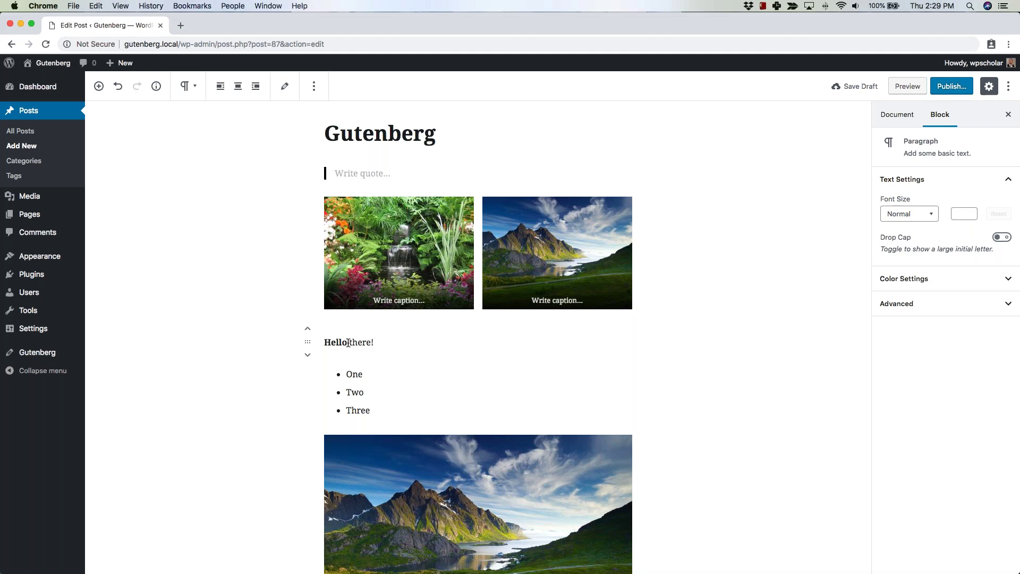
{"action": "double_click", "coordinate": [344, 343]}
Switch off Unified Toolbar, try Spotlight Mode on the image and gallery blocks, then disable it.
{"action": "left_click", "coordinate": [327, 201]}
{"action": "left_click", "coordinate": [1008, 86]}
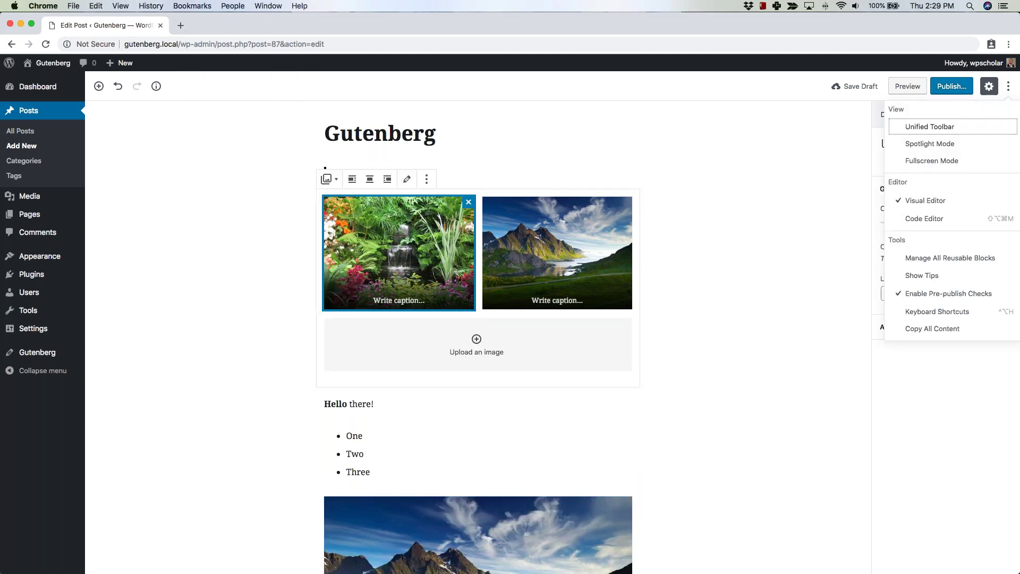
{"action": "left_click", "coordinate": [936, 146]}
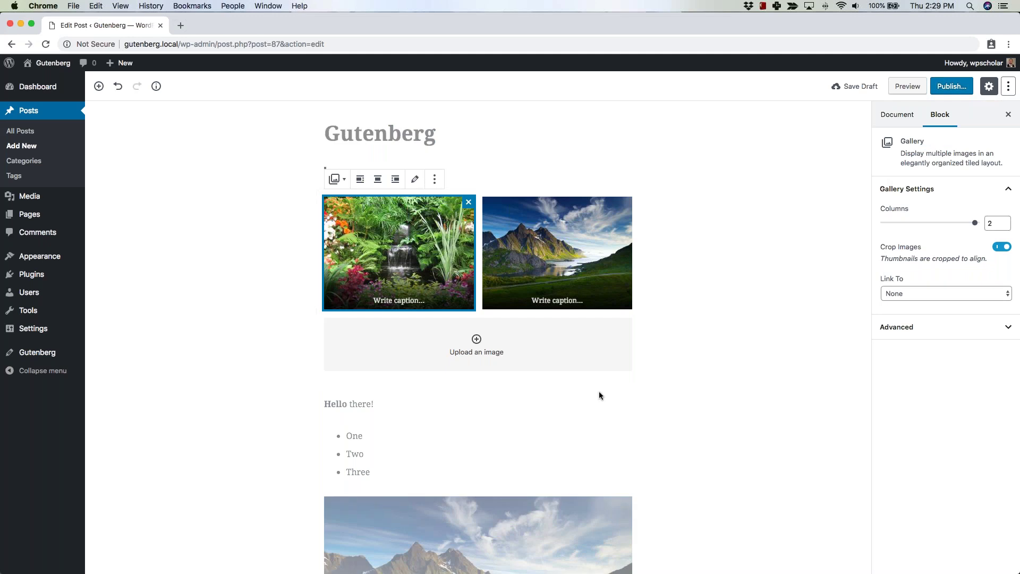
{"action": "scroll", "coordinate": [571, 470], "scroll_direction": "down", "scroll_amount": 1}
{"action": "left_click", "coordinate": [572, 470]}
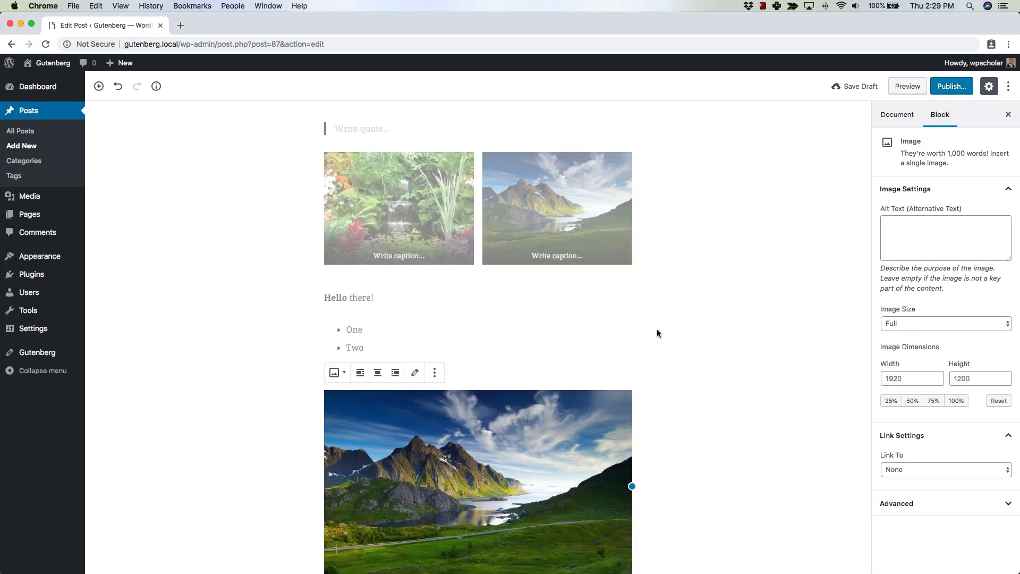
{"action": "scroll", "coordinate": [656, 333], "scroll_direction": "down", "scroll_amount": 2}
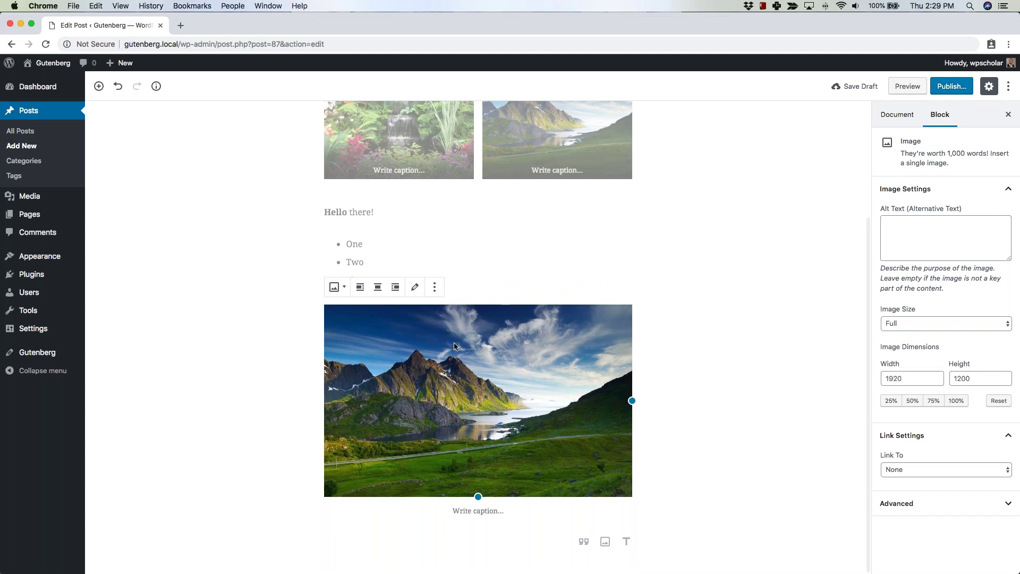
{"action": "scroll", "coordinate": [454, 346], "scroll_direction": "up", "scroll_amount": 4}
{"action": "left_click", "coordinate": [454, 346]}
{"action": "left_click", "coordinate": [1008, 86]}
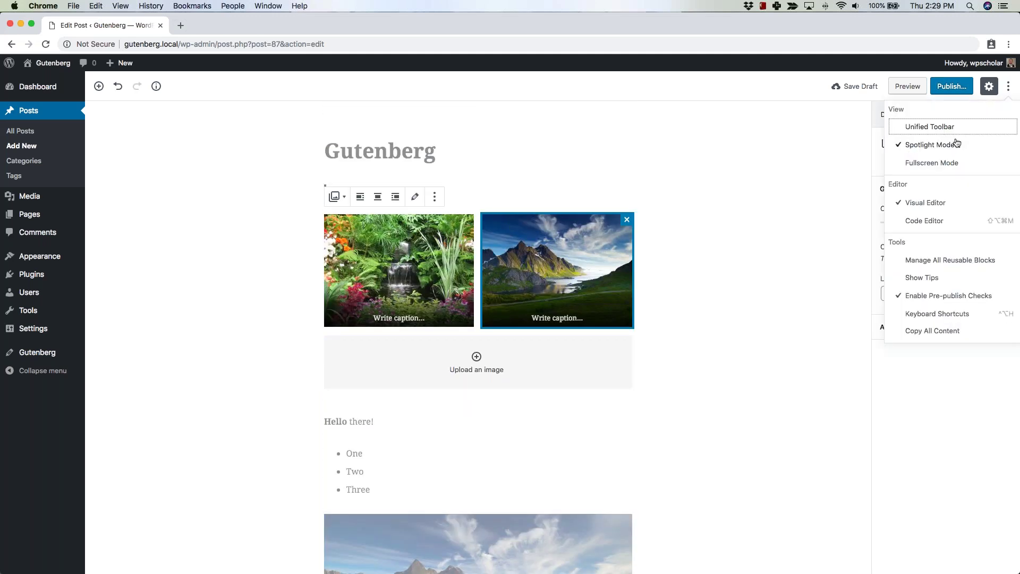
{"action": "left_click", "coordinate": [956, 143]}
Turn Fullscreen Mode on, then switch it back off.
{"action": "left_click", "coordinate": [1008, 86]}
{"action": "left_click", "coordinate": [950, 164]}
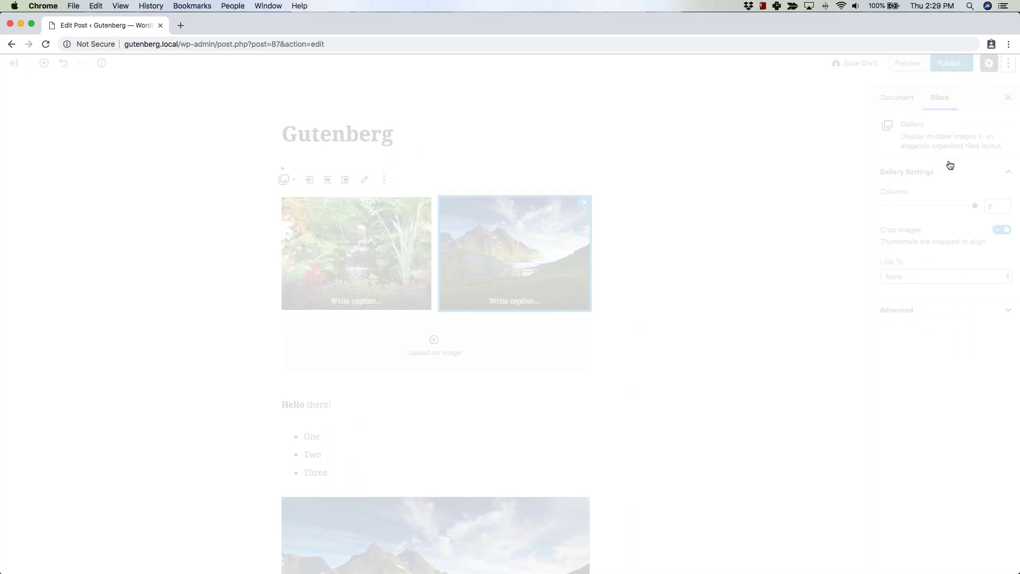
{"action": "scroll", "coordinate": [718, 315], "scroll_direction": "down", "scroll_amount": 5}
{"action": "scroll", "coordinate": [718, 315], "scroll_direction": "up", "scroll_amount": 5}
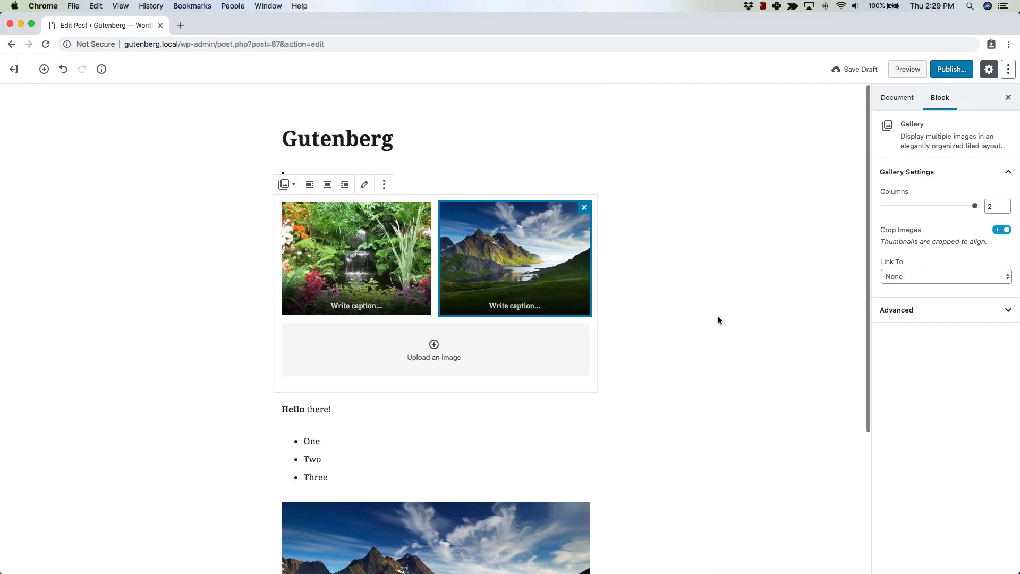
{"action": "left_click", "coordinate": [1005, 70]}
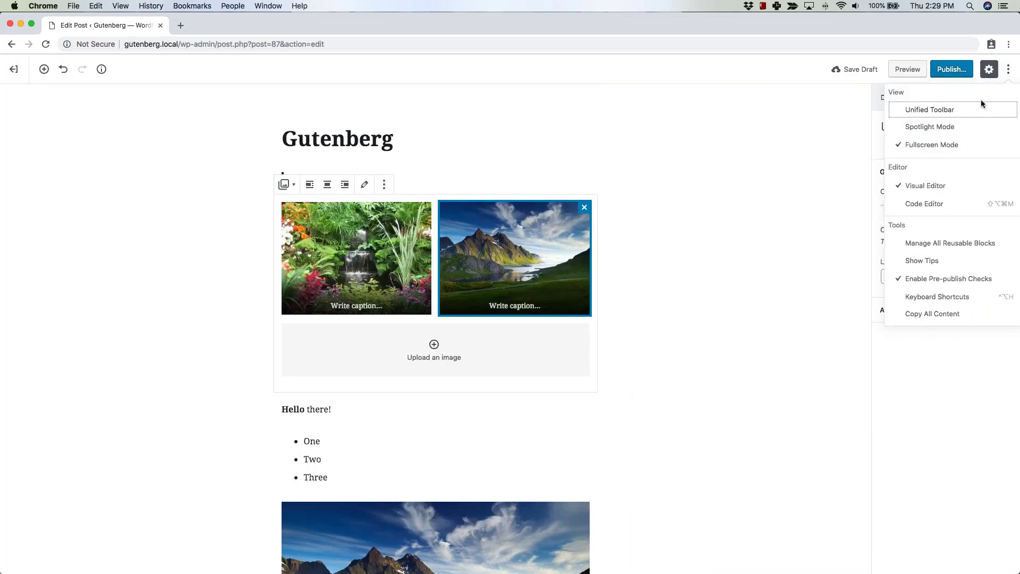
{"action": "left_click", "coordinate": [942, 146]}
{"action": "left_click", "coordinate": [1007, 86]}
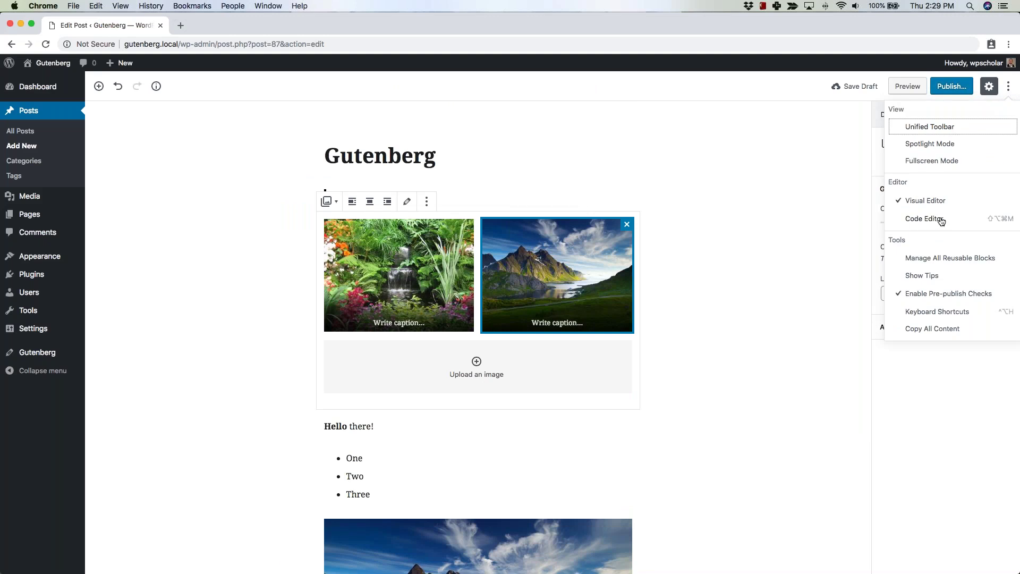
{"action": "key", "text": "Down"}
{"action": "key", "text": "Down"}
{"action": "key", "text": "Down"}
{"action": "key", "text": "Down"}
{"action": "key", "text": "Return"}
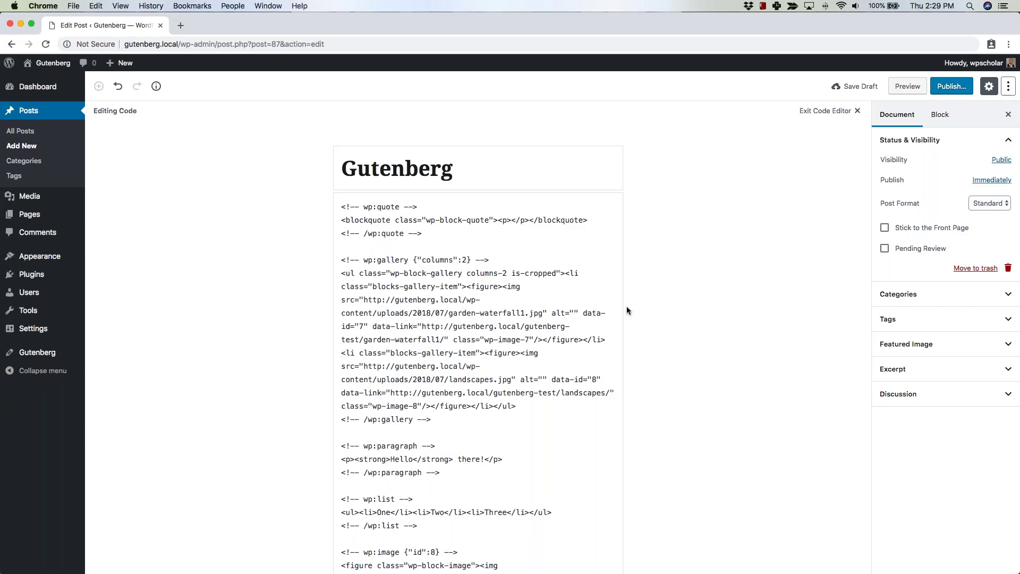
{"action": "left_click", "coordinate": [1008, 86]}
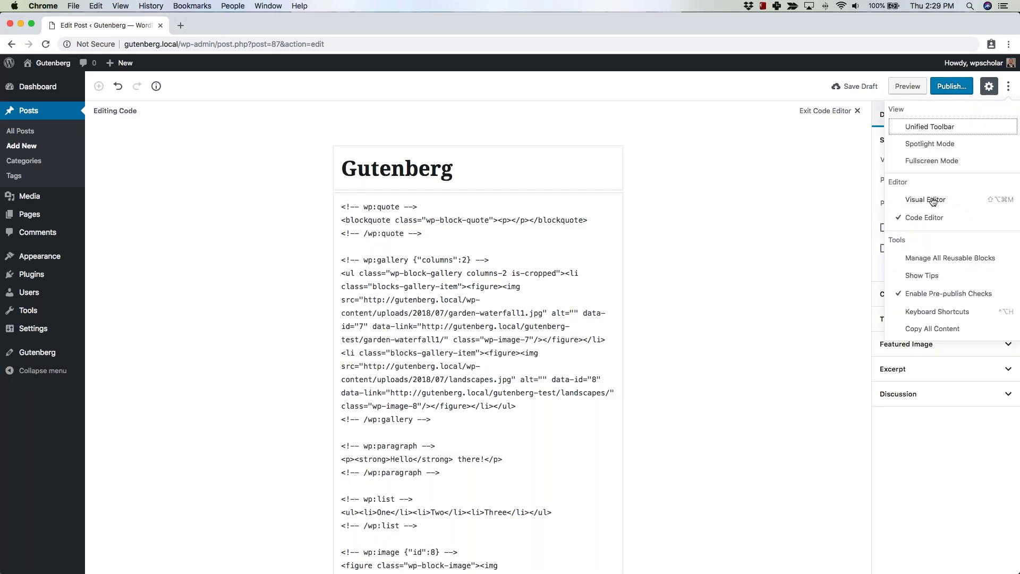
{"action": "left_click", "coordinate": [932, 201]}
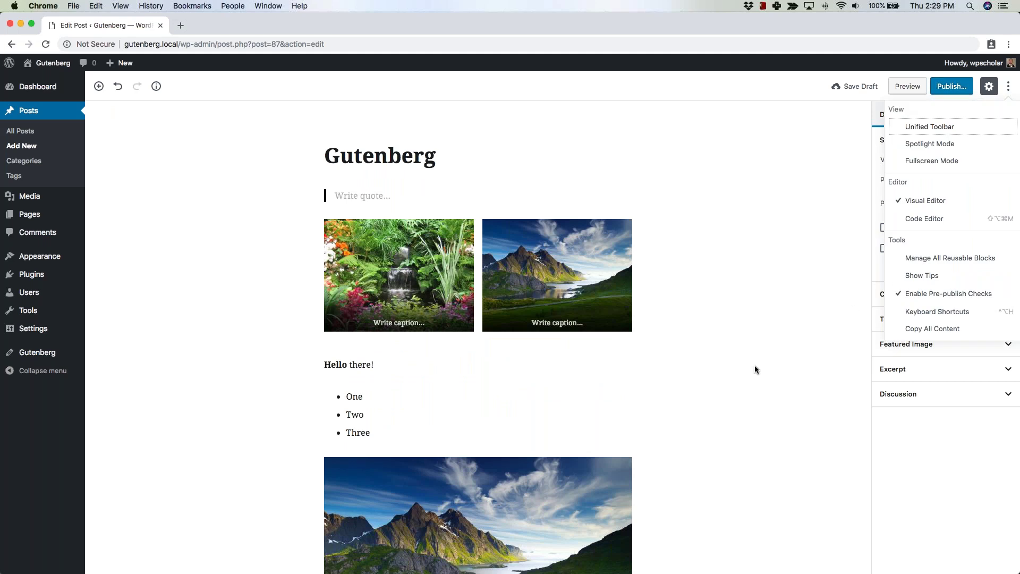
{"action": "left_click", "coordinate": [754, 365]}
{"action": "scroll", "coordinate": [702, 383], "scroll_direction": "down", "scroll_amount": 2}
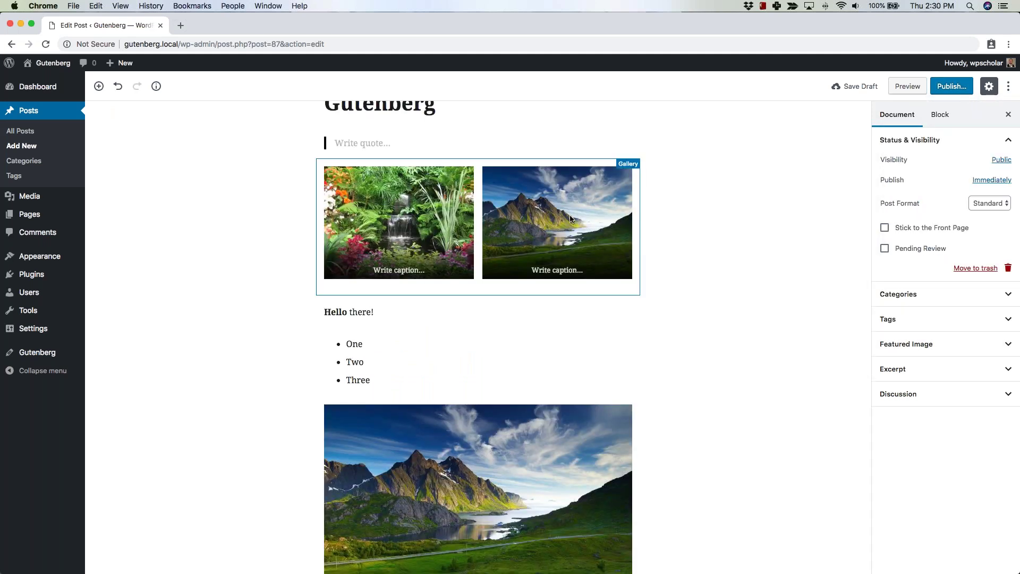
Switch the two-image gallery block to Edit as HTML, then back to visual editing.
{"action": "left_click", "coordinate": [558, 250]}
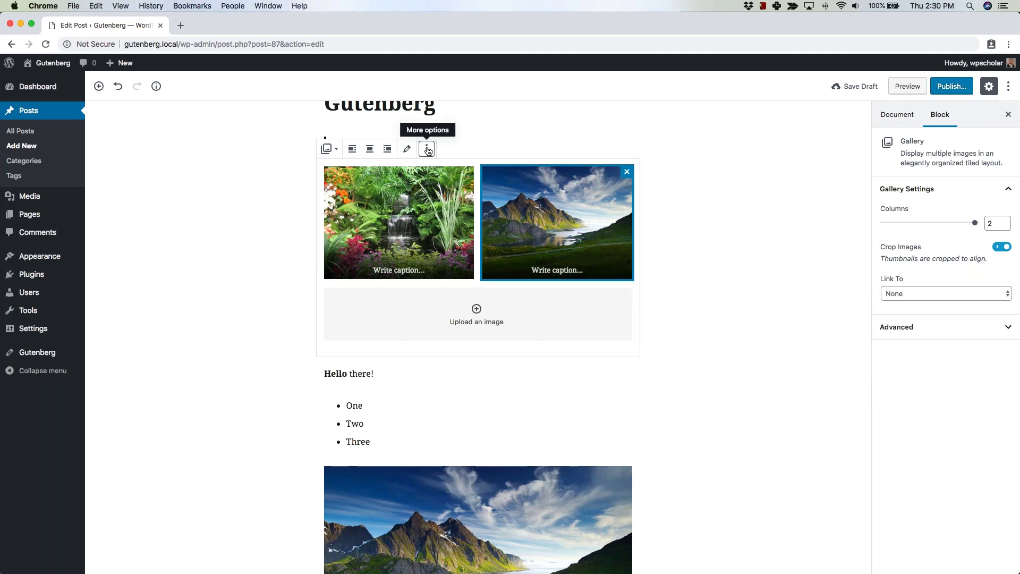
{"action": "left_click", "coordinate": [428, 151]}
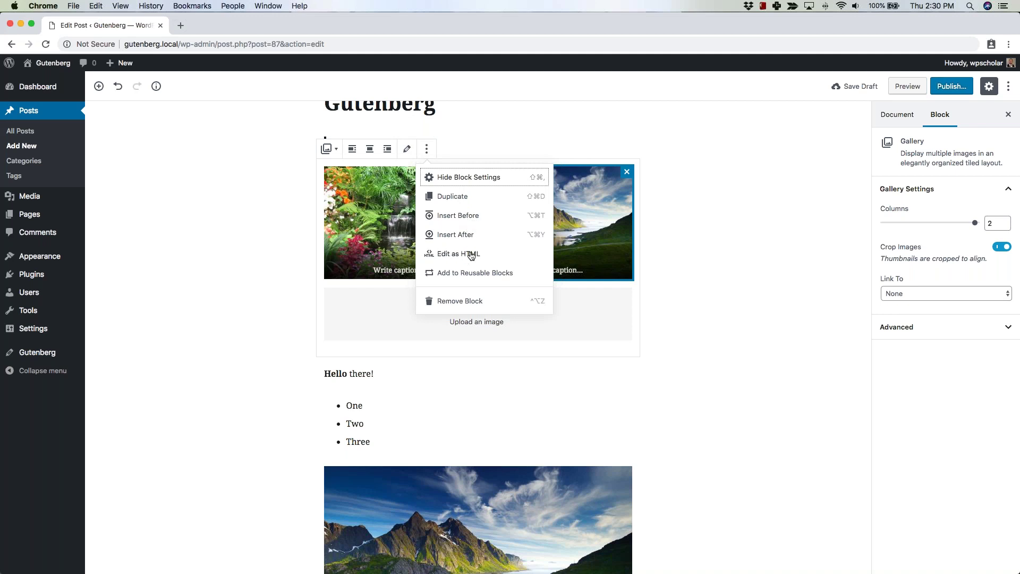
{"action": "left_click", "coordinate": [470, 254]}
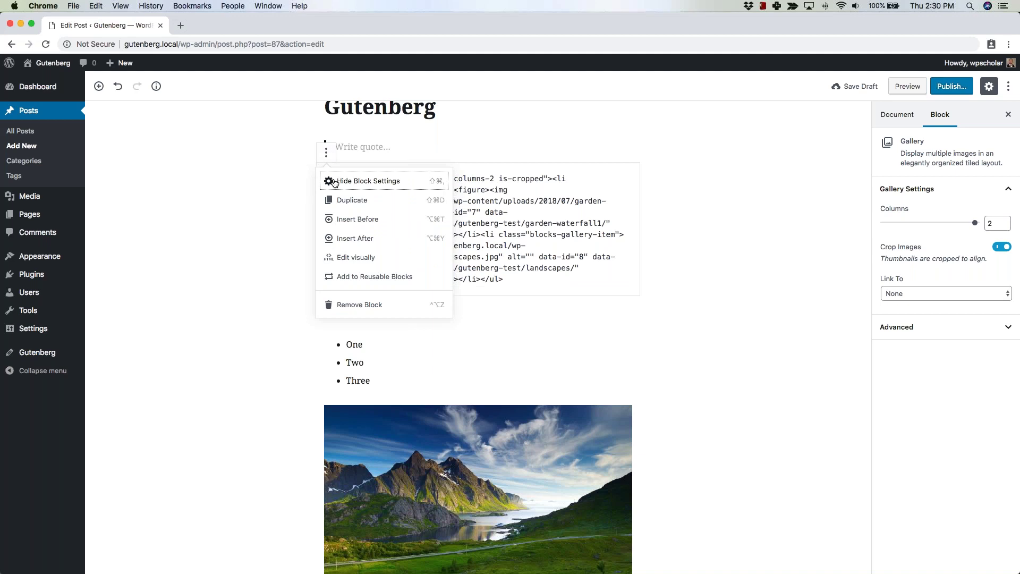
{"action": "left_click", "coordinate": [363, 262]}
{"action": "left_click", "coordinate": [427, 154]}
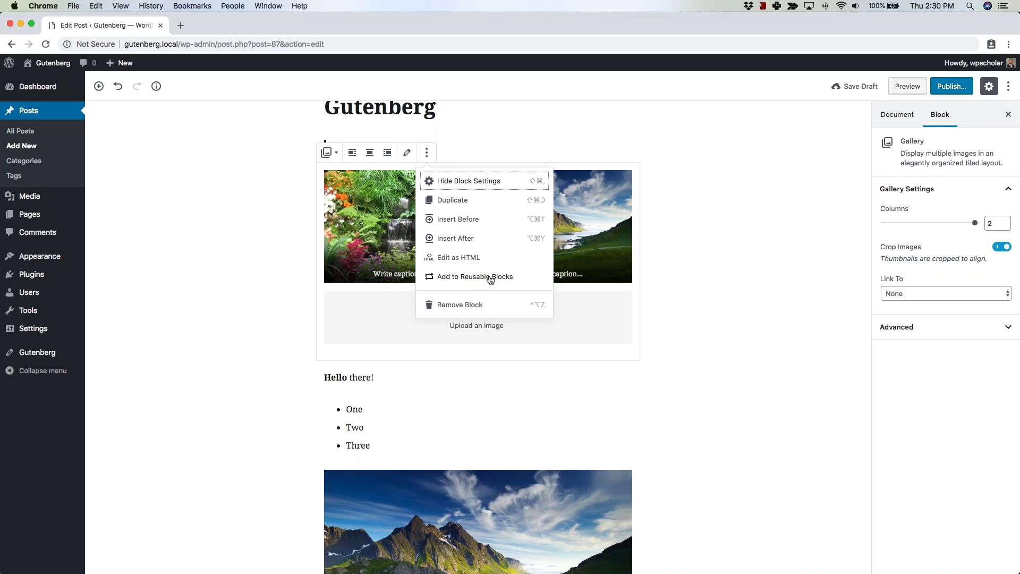
Save the gallery as a reusable block named 'Gallery'.
{"action": "left_click", "coordinate": [490, 277]}
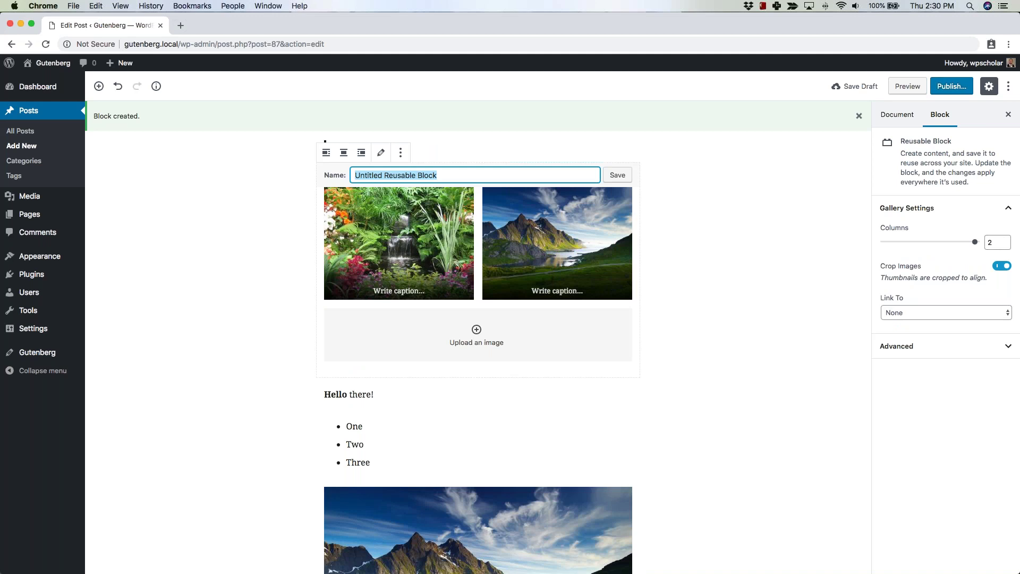
{"action": "type", "text": "G"}
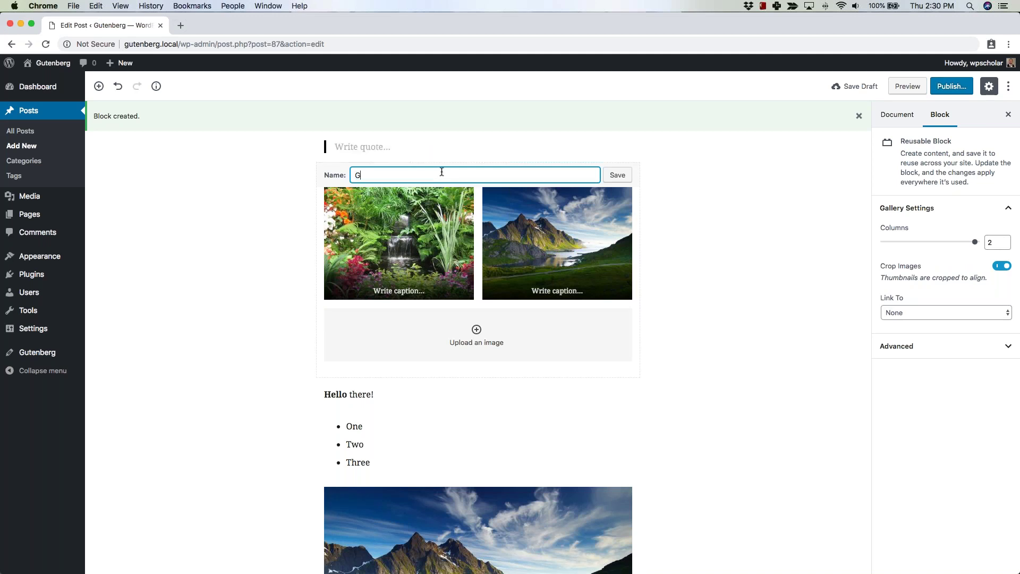
{"action": "type", "text": "allery"}
{"action": "key", "text": "Return"}
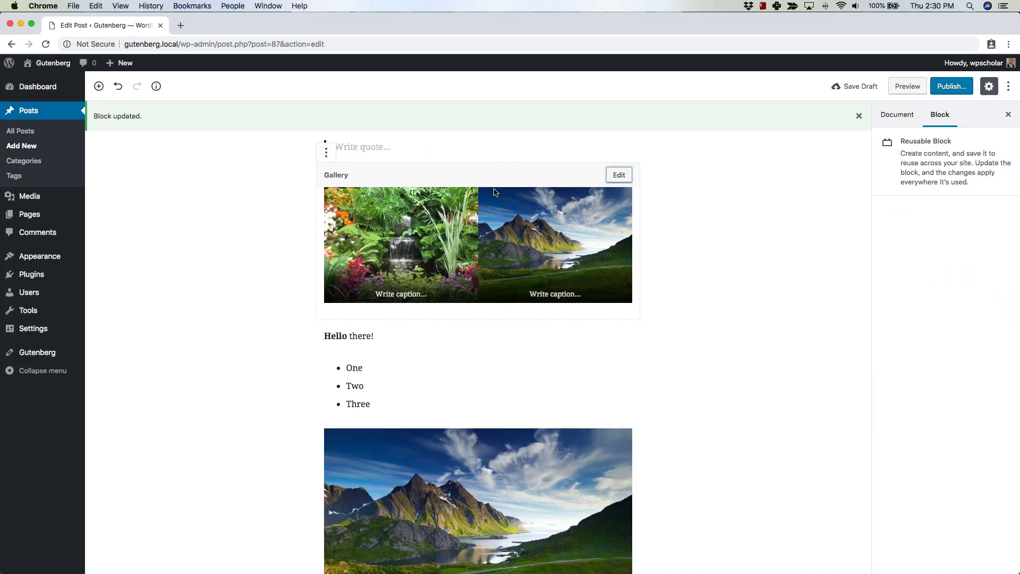
Insert the reusable Gallery block between the One, Two, Three list and the landscape image.
{"action": "scroll", "coordinate": [501, 350], "scroll_direction": "down", "scroll_amount": 5}
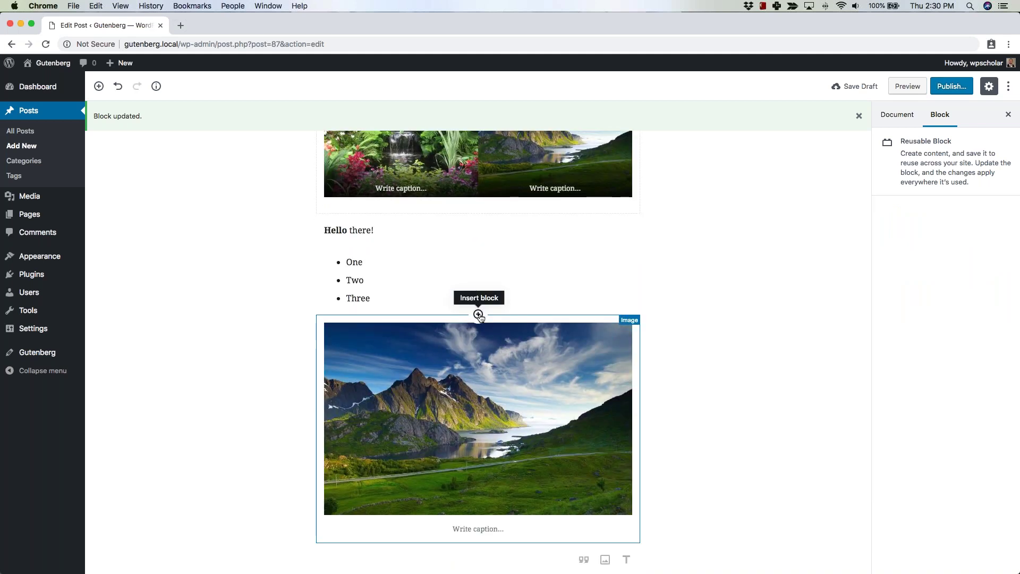
{"action": "left_click", "coordinate": [478, 315]}
{"action": "left_click", "coordinate": [300, 310]}
{"action": "left_click", "coordinate": [480, 121]}
{"action": "scroll", "coordinate": [462, 221], "scroll_direction": "down", "scroll_amount": 2}
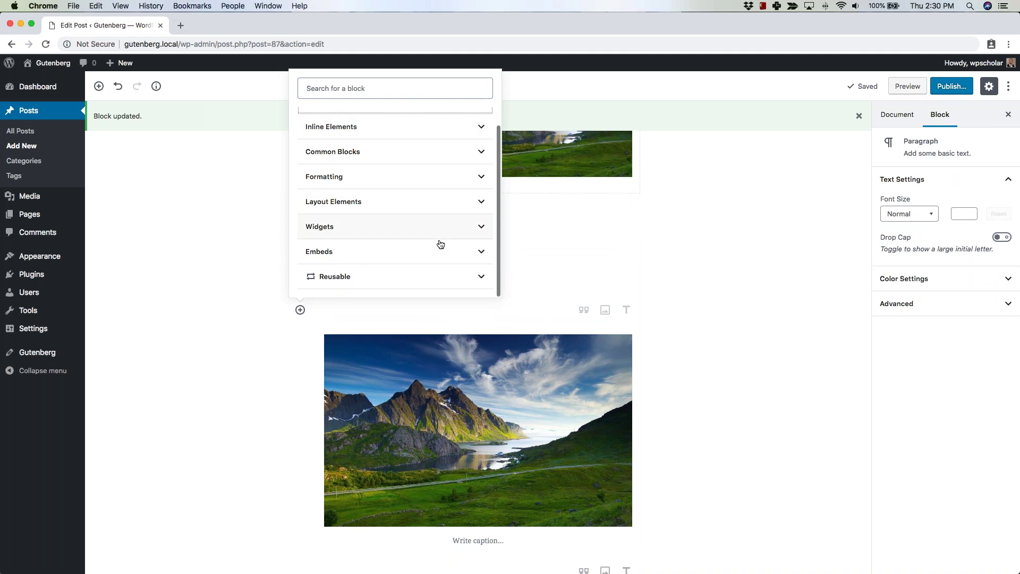
{"action": "left_click", "coordinate": [481, 277]}
{"action": "mouse_move", "coordinate": [329, 246]}
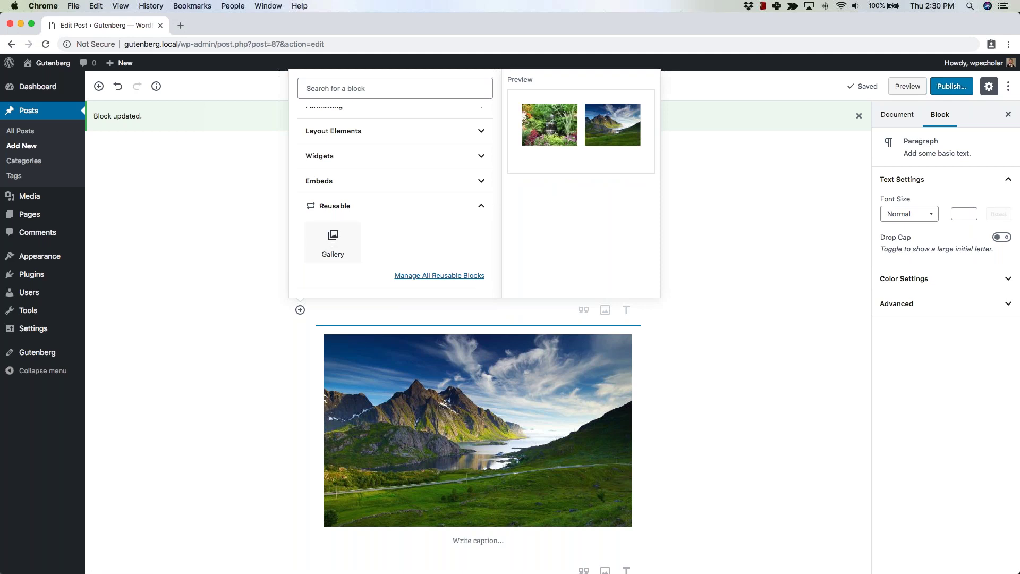
{"action": "key", "text": "Return"}
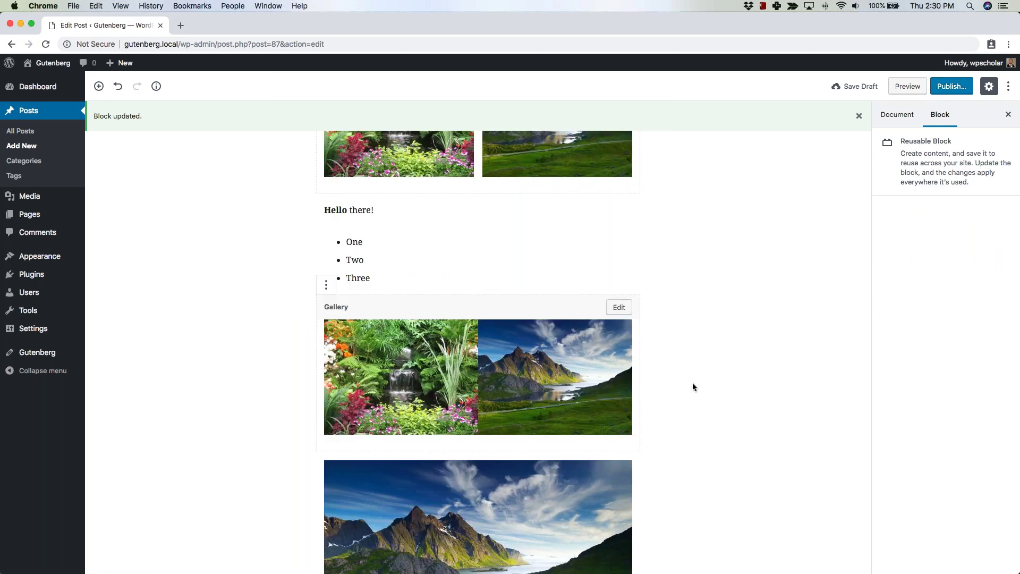
Deselect the Gallery block and bring up the editor's More options menu.
{"action": "left_click", "coordinate": [692, 382]}
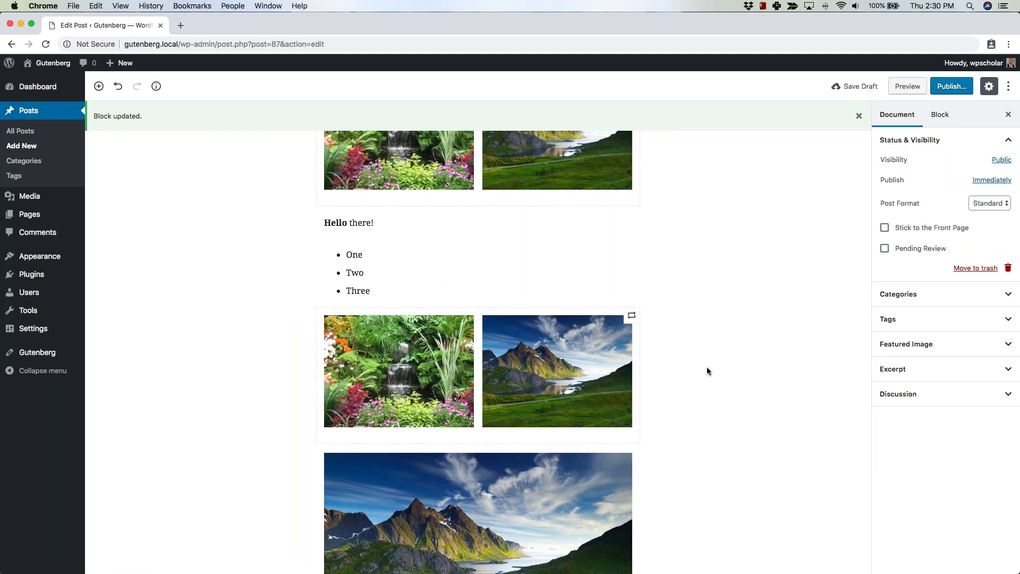
{"action": "scroll", "coordinate": [744, 228], "scroll_direction": "up", "scroll_amount": 3}
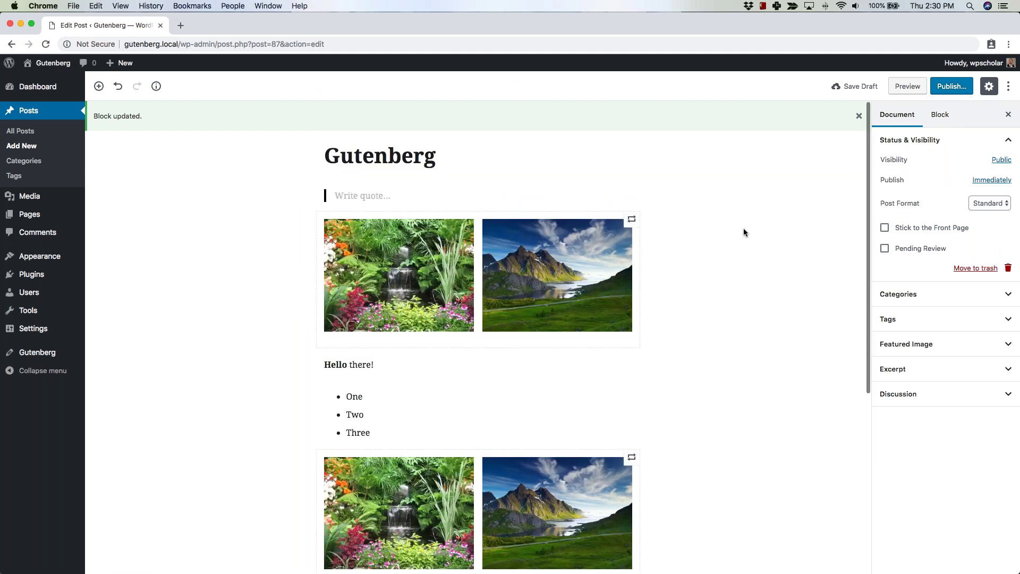
{"action": "scroll", "coordinate": [744, 228], "scroll_direction": "down", "scroll_amount": 3}
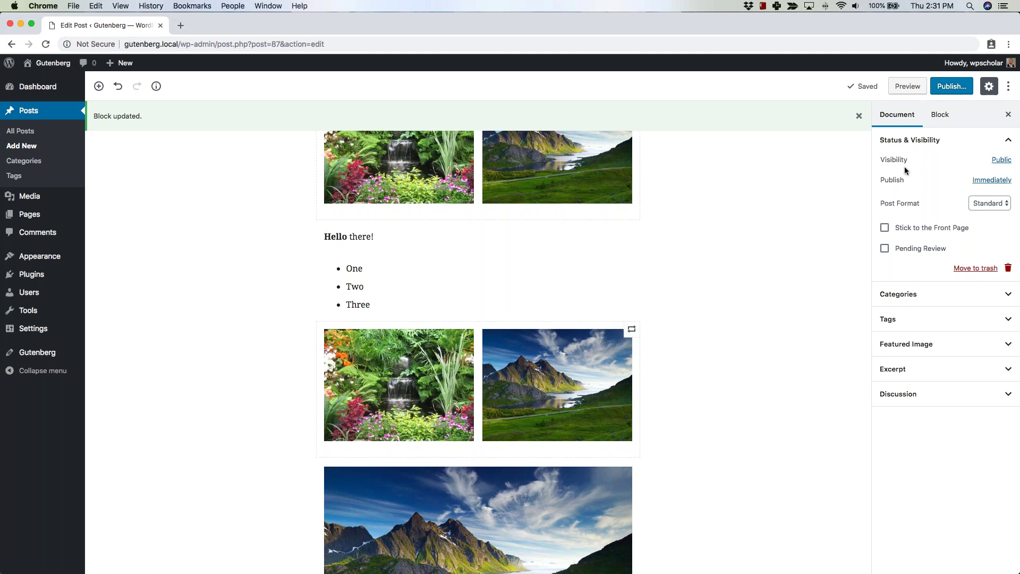
{"action": "left_click", "coordinate": [1007, 86]}
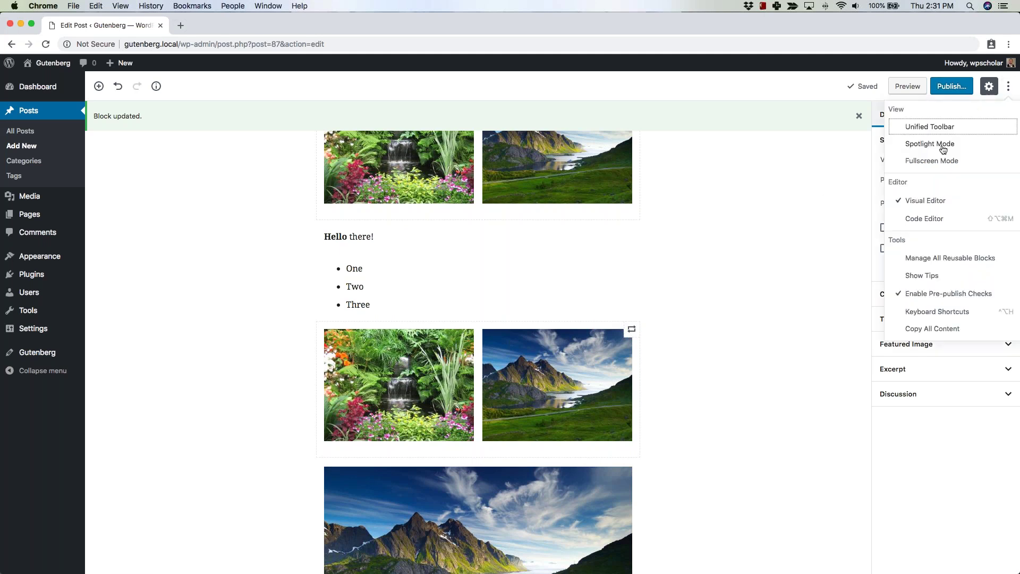
Review the reusable blocks list showing the published Gallery block, then go to Pages.
{"action": "left_click", "coordinate": [926, 259]}
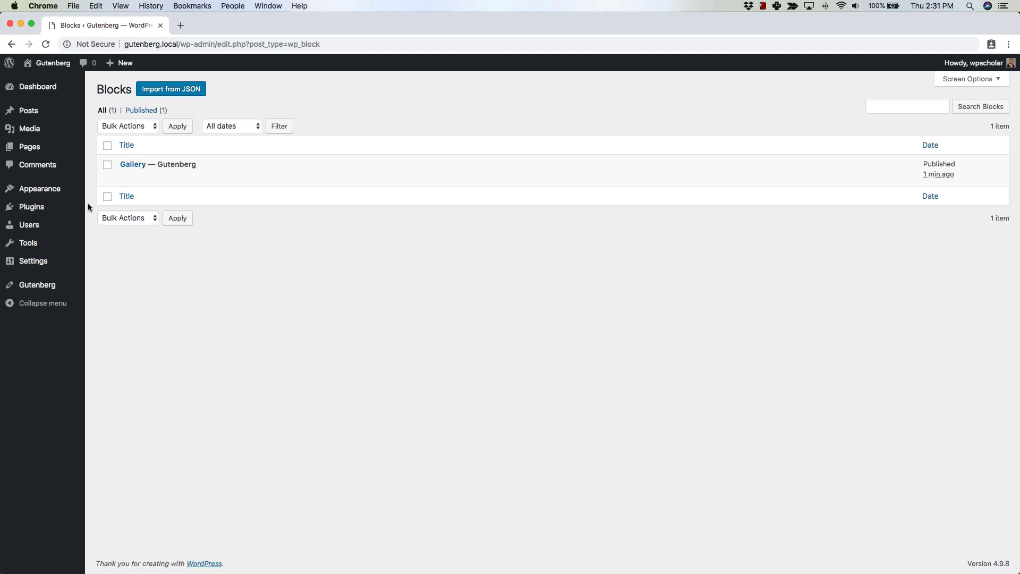
{"action": "mouse_move", "coordinate": [30, 116]}
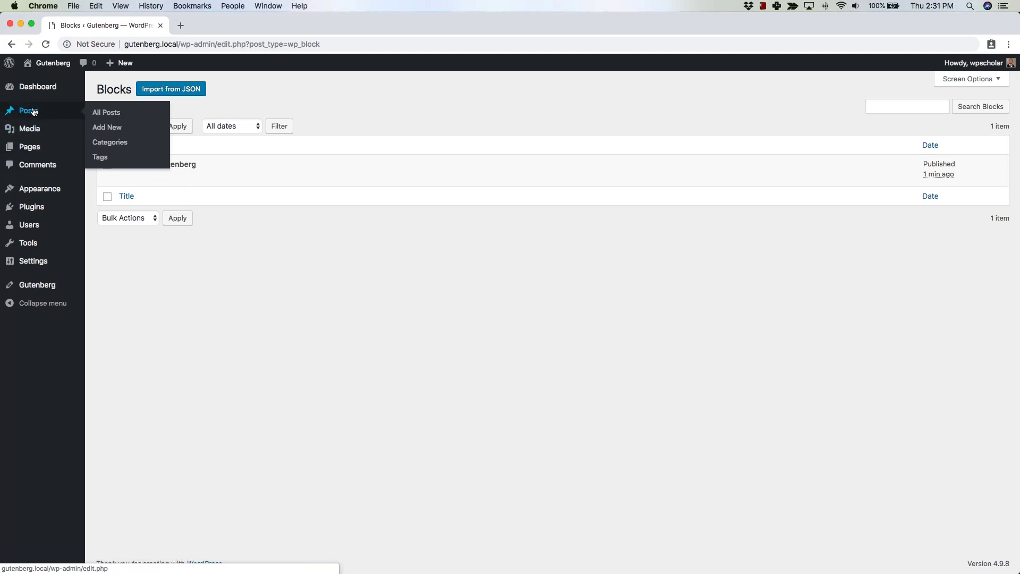
{"action": "left_click", "coordinate": [29, 146]}
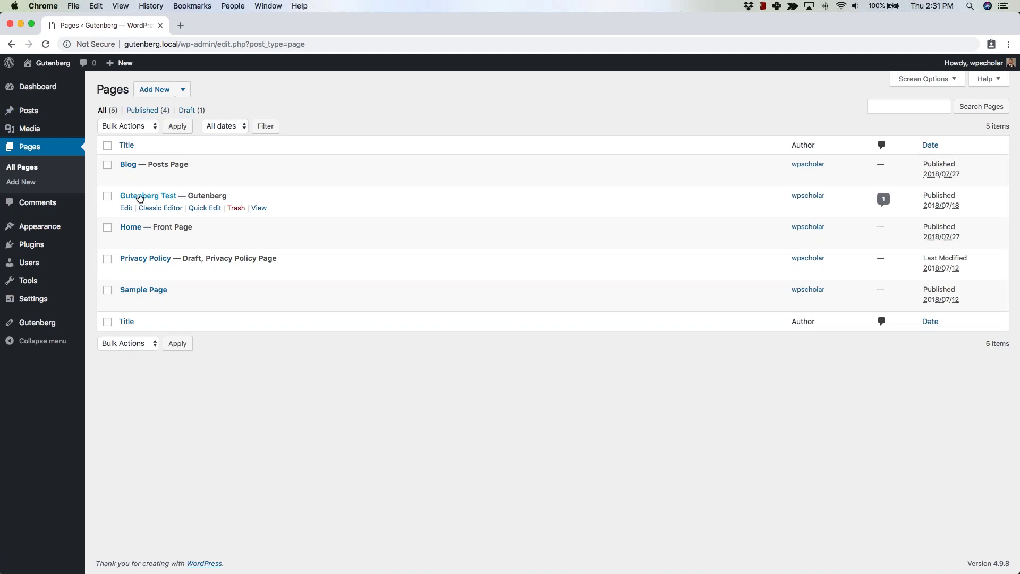
Open the 'Gutenberg Test' page in the block editor and scroll down to the preformatted poem.
{"action": "left_click", "coordinate": [139, 199]}
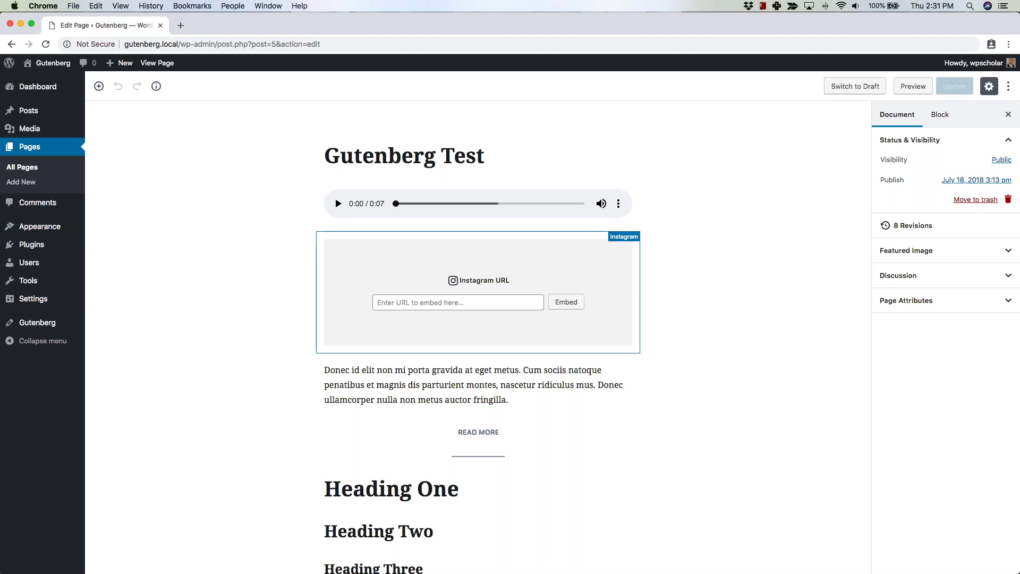
{"action": "scroll", "coordinate": [721, 366], "scroll_direction": "down", "scroll_amount": 3}
{"action": "scroll", "coordinate": [721, 366], "scroll_direction": "down", "scroll_amount": 3}
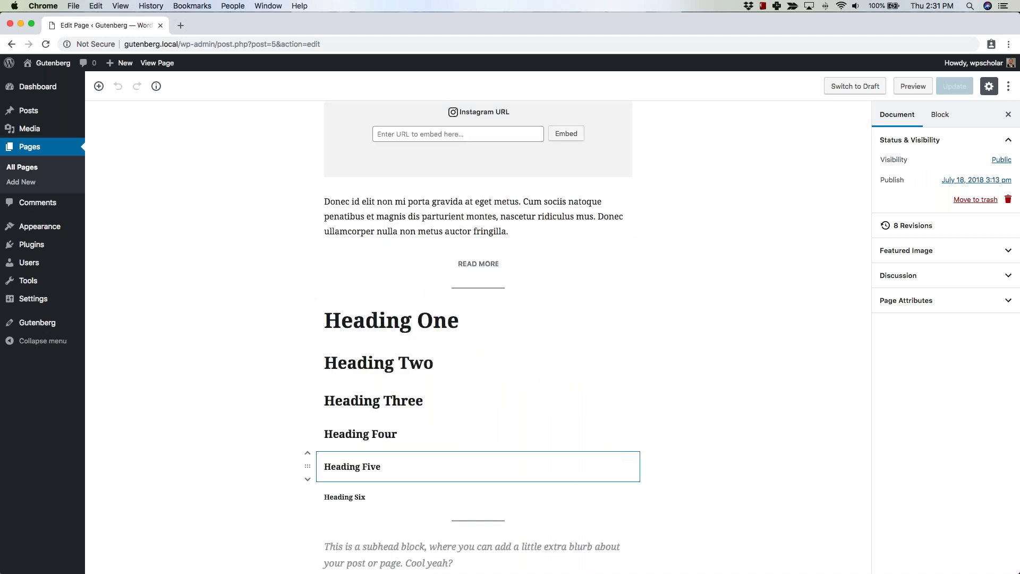
{"action": "scroll", "coordinate": [684, 465], "scroll_direction": "down", "scroll_amount": 8}
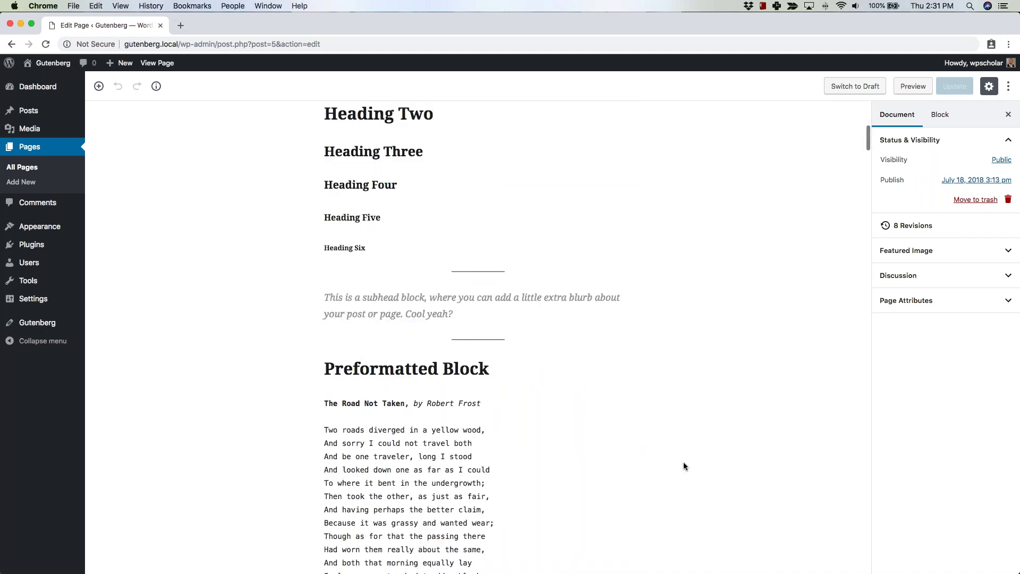
{"action": "scroll", "coordinate": [683, 465], "scroll_direction": "down", "scroll_amount": 3}
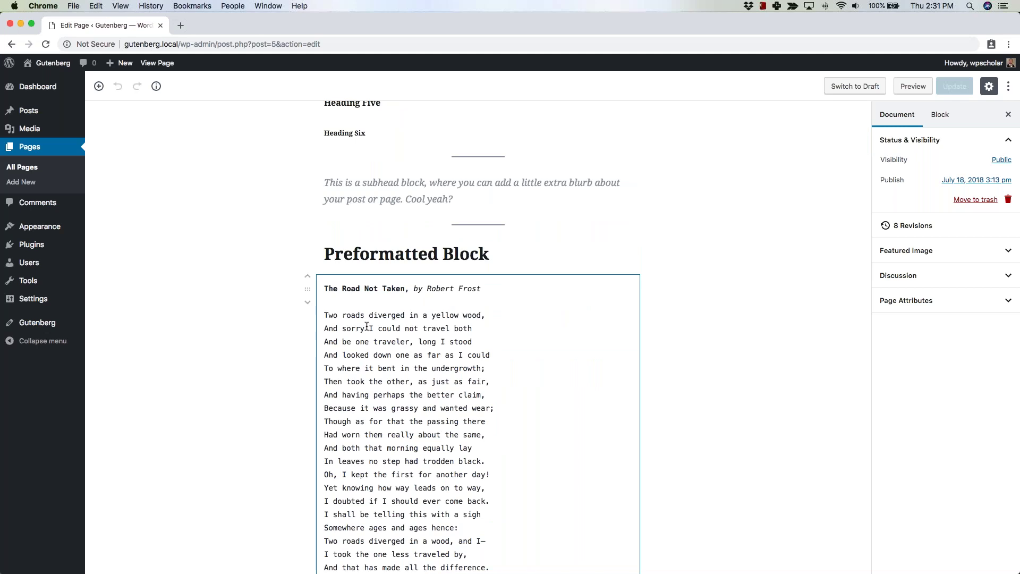
{"action": "scroll", "coordinate": [442, 406], "scroll_direction": "down", "scroll_amount": 3}
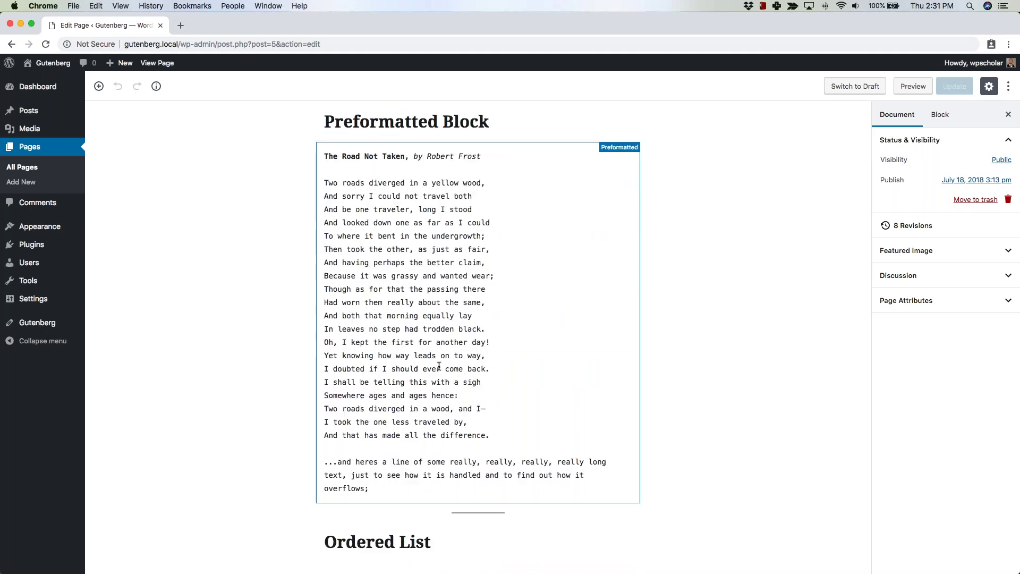
{"action": "left_click", "coordinate": [544, 295]}
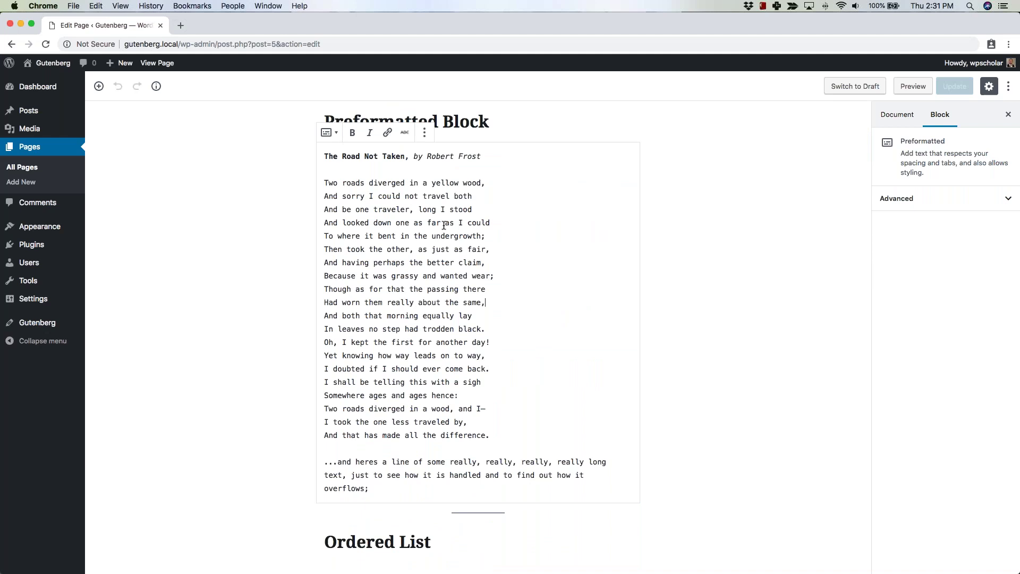
{"action": "left_click", "coordinate": [330, 133]}
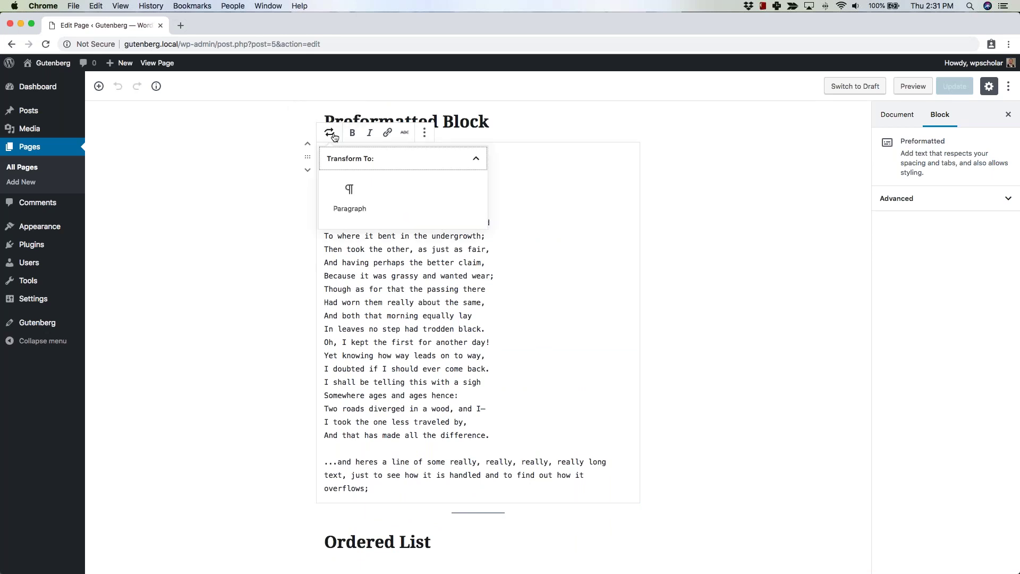
{"action": "left_click", "coordinate": [554, 203]}
{"action": "scroll", "coordinate": [325, 273], "scroll_direction": "down", "scroll_amount": 10}
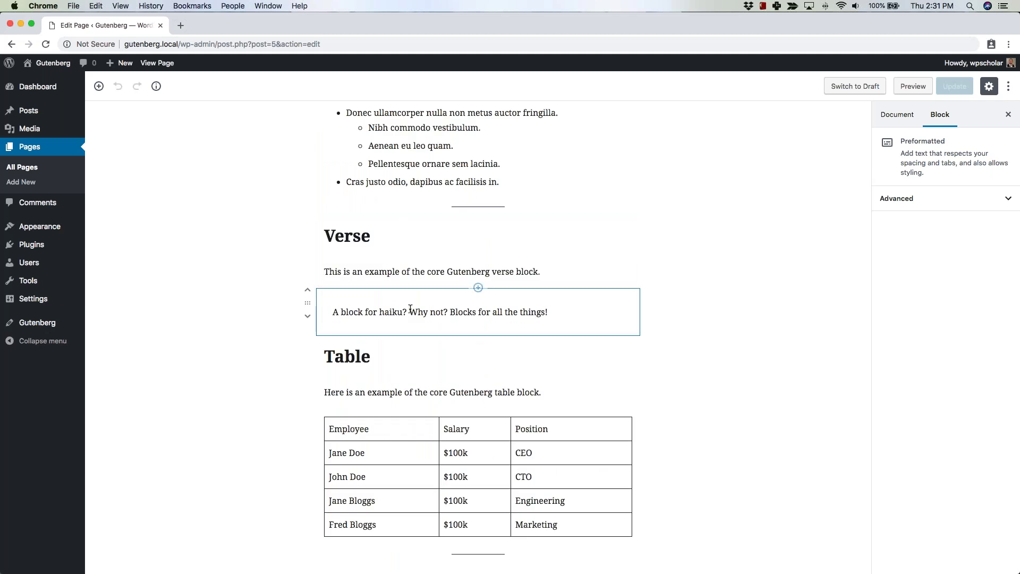
{"action": "scroll", "coordinate": [720, 303], "scroll_direction": "up", "scroll_amount": 2}
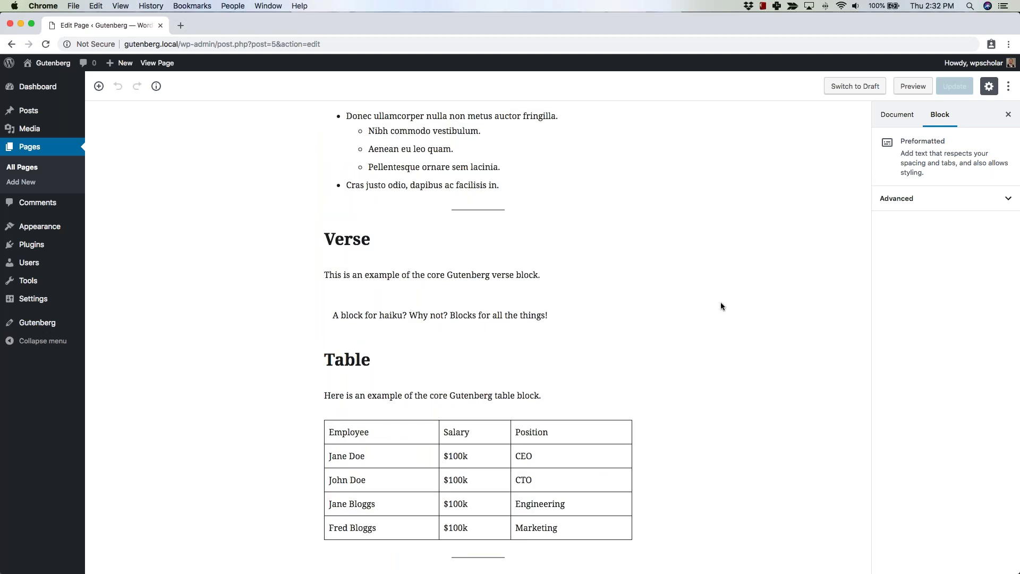
{"action": "scroll", "coordinate": [720, 301], "scroll_direction": "down", "scroll_amount": 10}
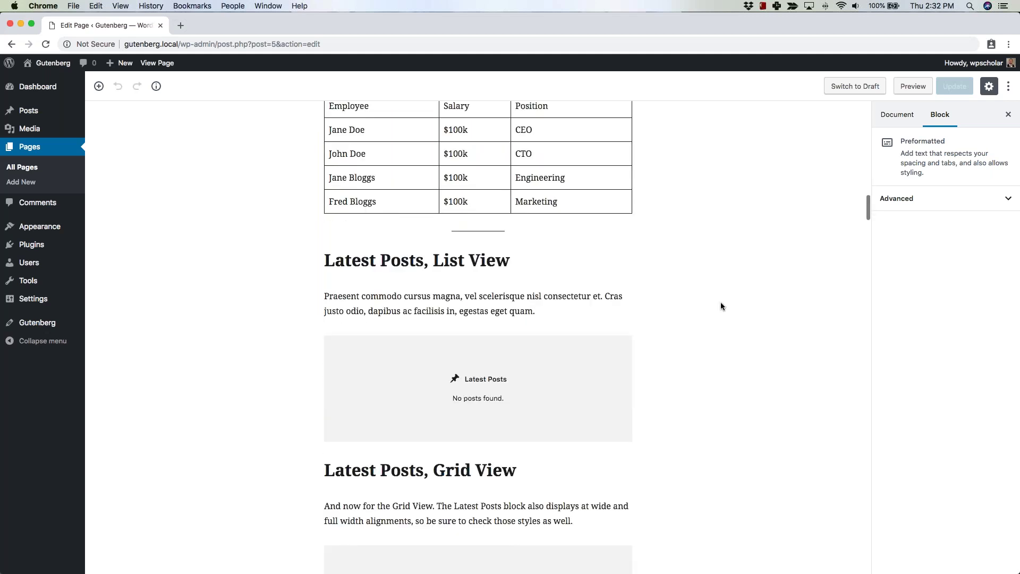
{"action": "scroll", "coordinate": [720, 302], "scroll_direction": "up", "scroll_amount": 4}
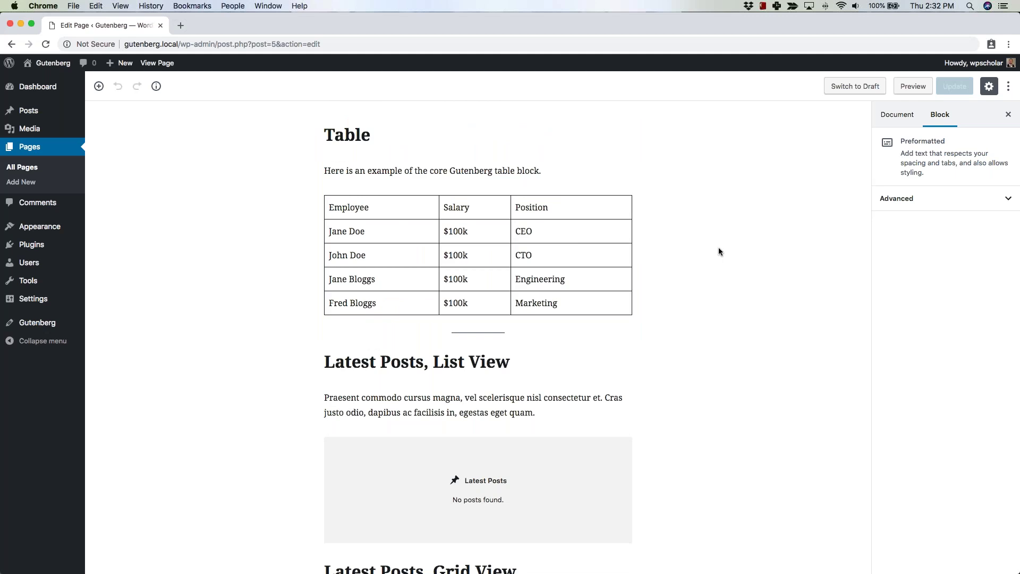
{"action": "scroll", "coordinate": [718, 307], "scroll_direction": "down", "scroll_amount": 3}
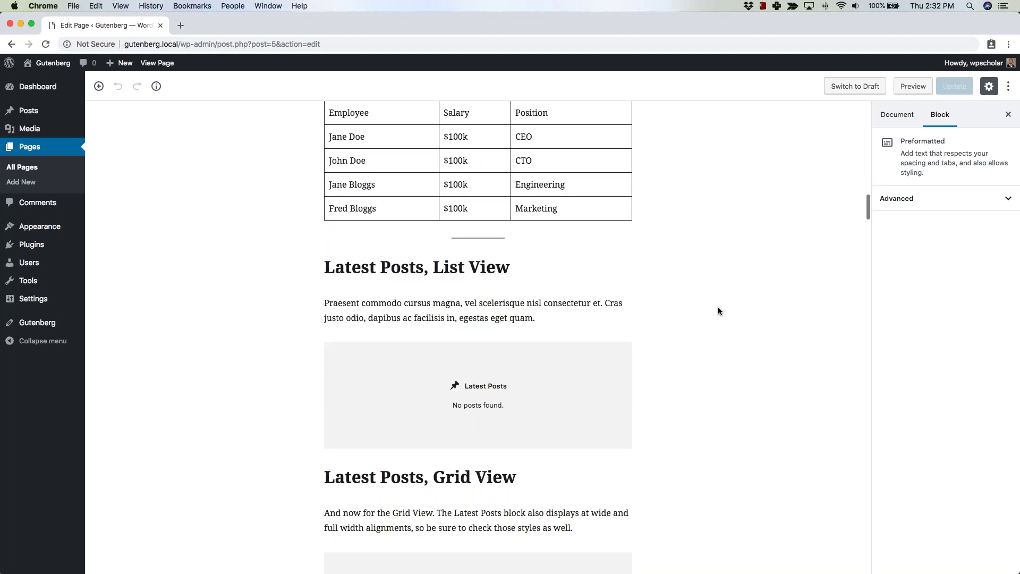
{"action": "scroll", "coordinate": [718, 311], "scroll_direction": "down", "scroll_amount": 4}
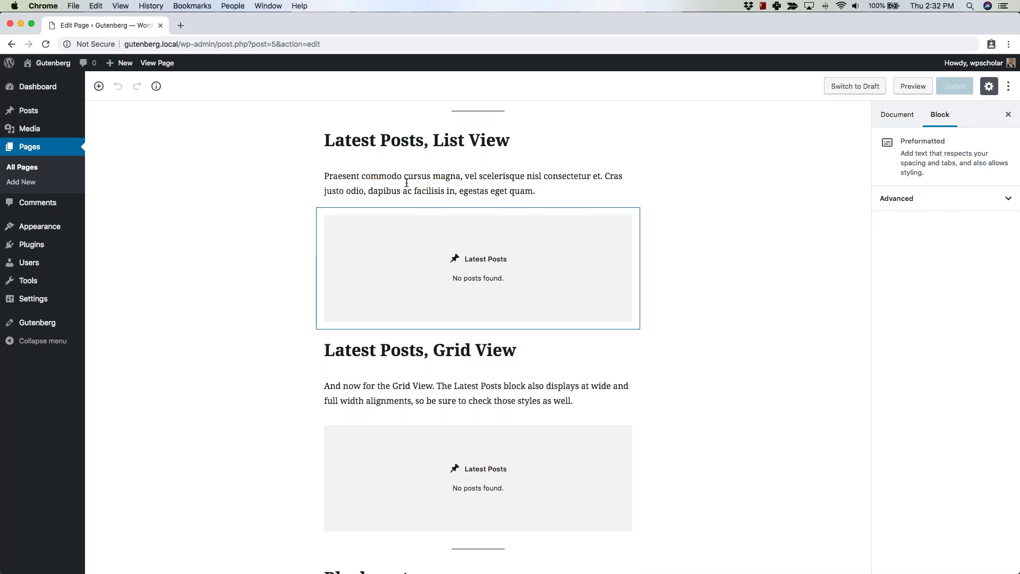
{"action": "scroll", "coordinate": [687, 365], "scroll_direction": "down", "scroll_amount": 8}
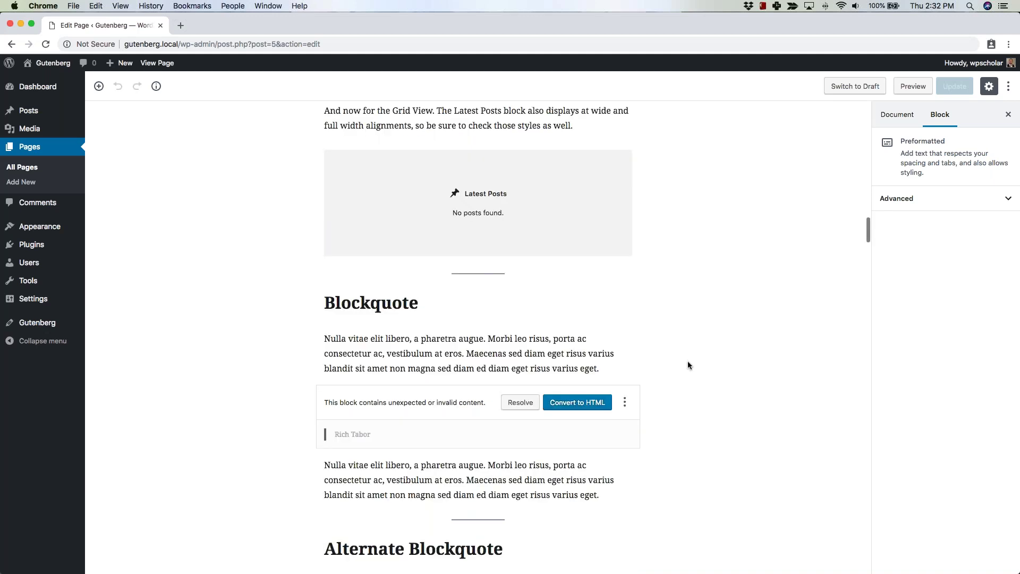
{"action": "scroll", "coordinate": [687, 365], "scroll_direction": "down", "scroll_amount": 1}
{"action": "scroll", "coordinate": [647, 278], "scroll_direction": "down", "scroll_amount": 4}
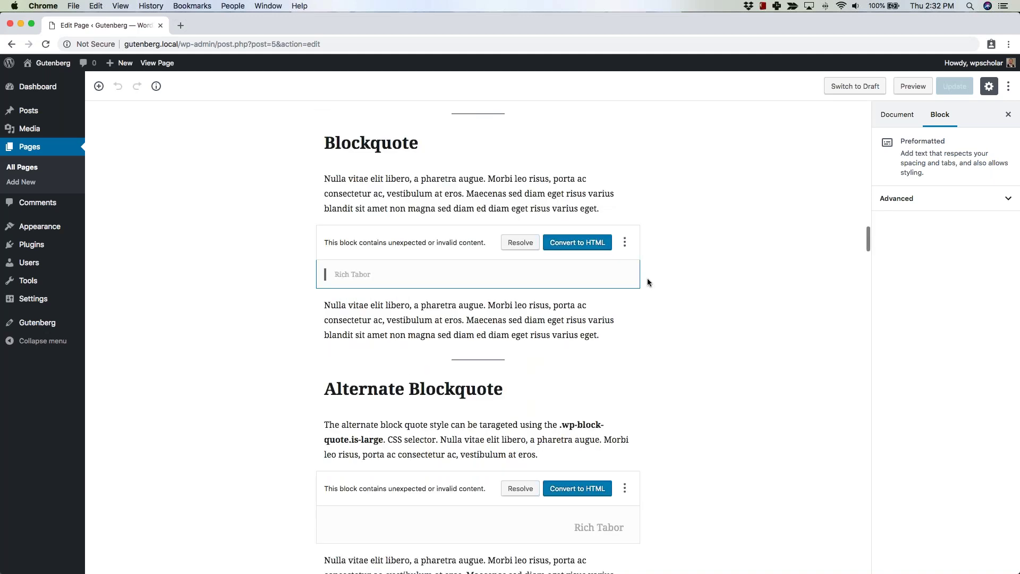
{"action": "scroll", "coordinate": [320, 276], "scroll_direction": "down", "scroll_amount": 1}
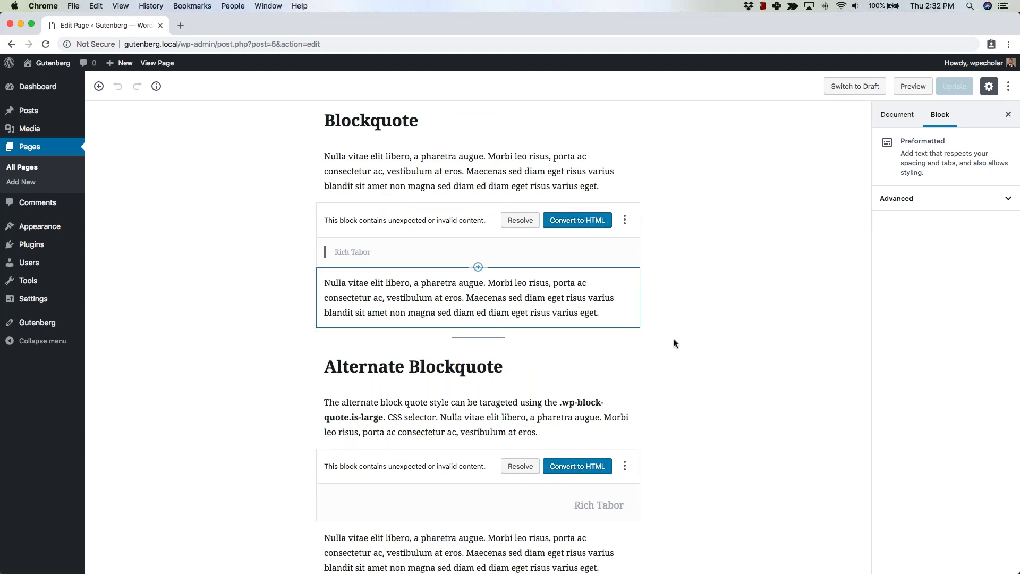
{"action": "scroll", "coordinate": [680, 340], "scroll_direction": "down", "scroll_amount": 1}
{"action": "scroll", "coordinate": [683, 346], "scroll_direction": "down", "scroll_amount": 3}
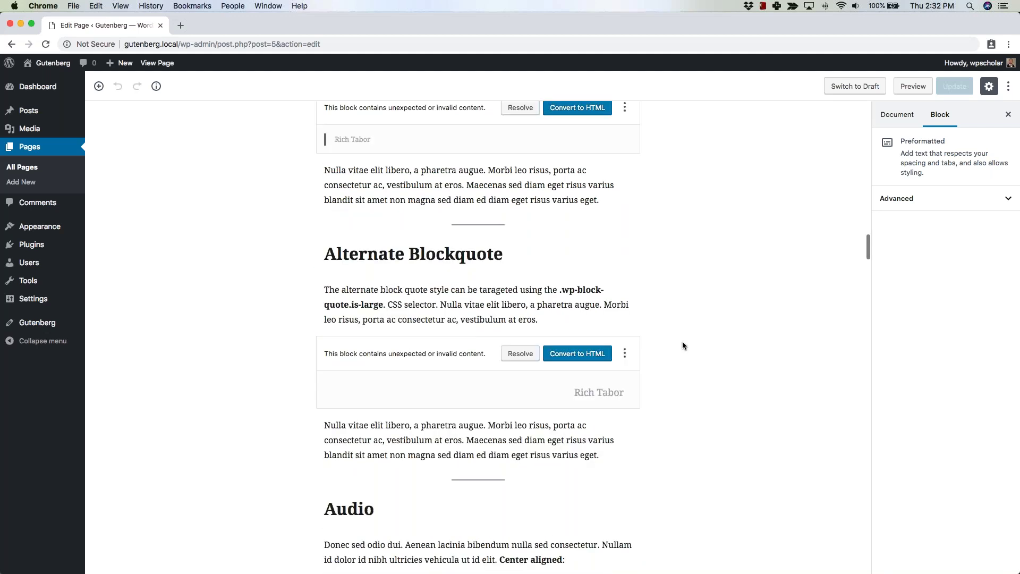
{"action": "scroll", "coordinate": [682, 345], "scroll_direction": "down", "scroll_amount": 5}
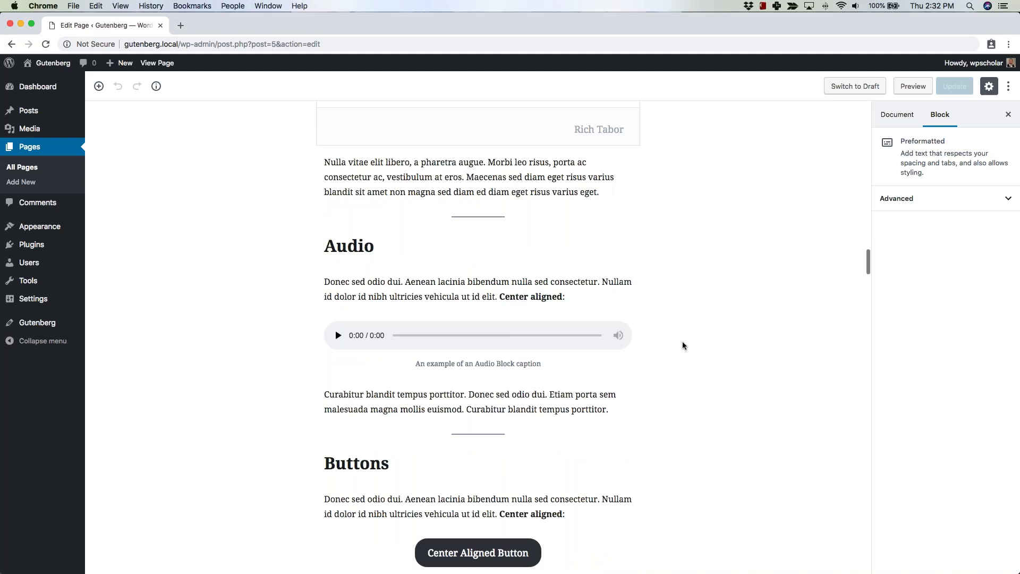
{"action": "scroll", "coordinate": [683, 346], "scroll_direction": "down", "scroll_amount": 7}
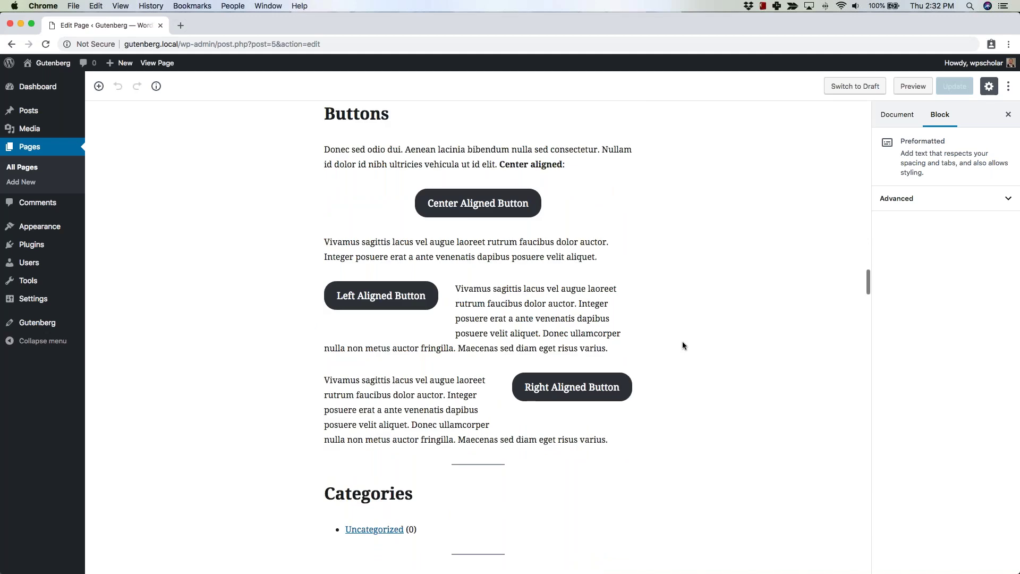
Try center alignment on the Right Aligned Button, then restore it to right alignment.
{"action": "left_click", "coordinate": [563, 386]}
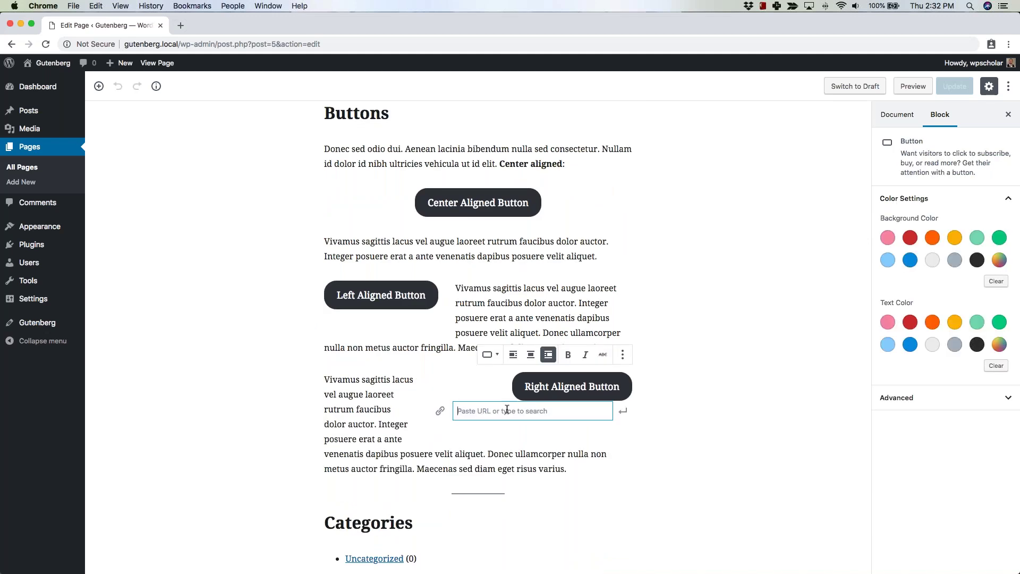
{"action": "left_click", "coordinate": [531, 355]}
{"action": "left_click", "coordinate": [393, 355]}
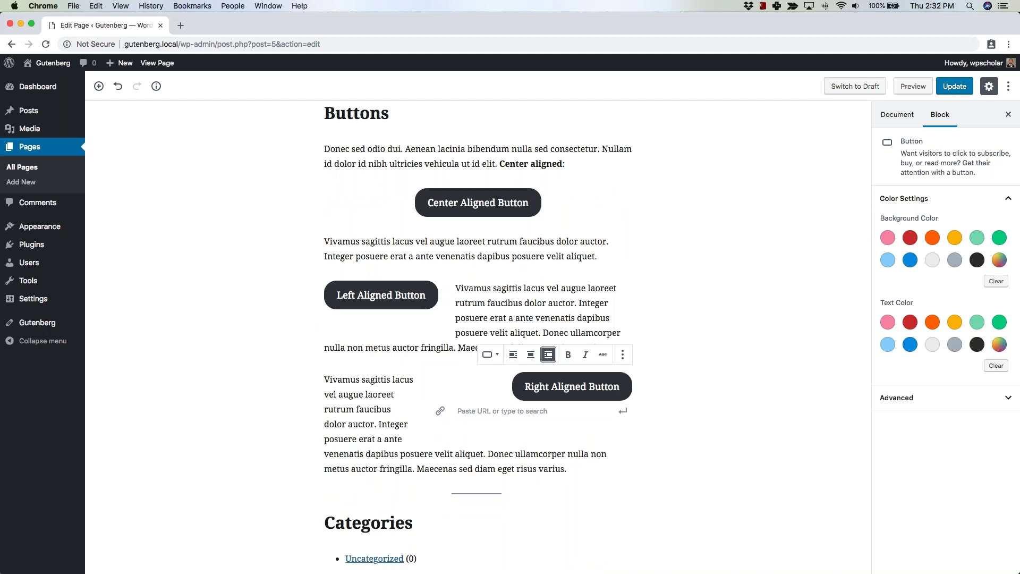
{"action": "left_click", "coordinate": [723, 416]}
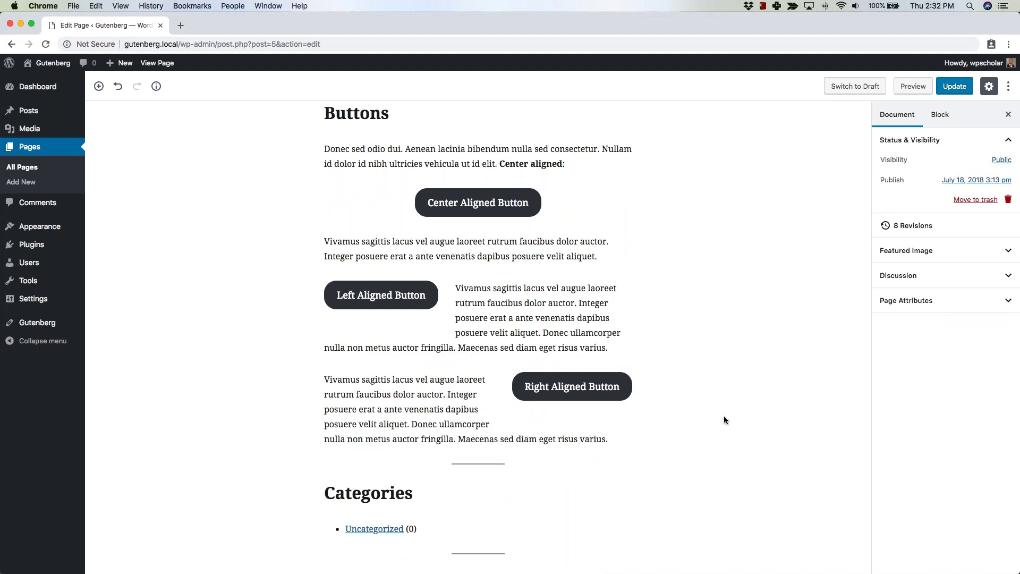
Select a column paragraph, then scroll past the pull quotes down to the Image Block section.
{"action": "scroll", "coordinate": [723, 419], "scroll_direction": "down", "scroll_amount": 3}
{"action": "scroll", "coordinate": [690, 451], "scroll_direction": "down", "scroll_amount": 2}
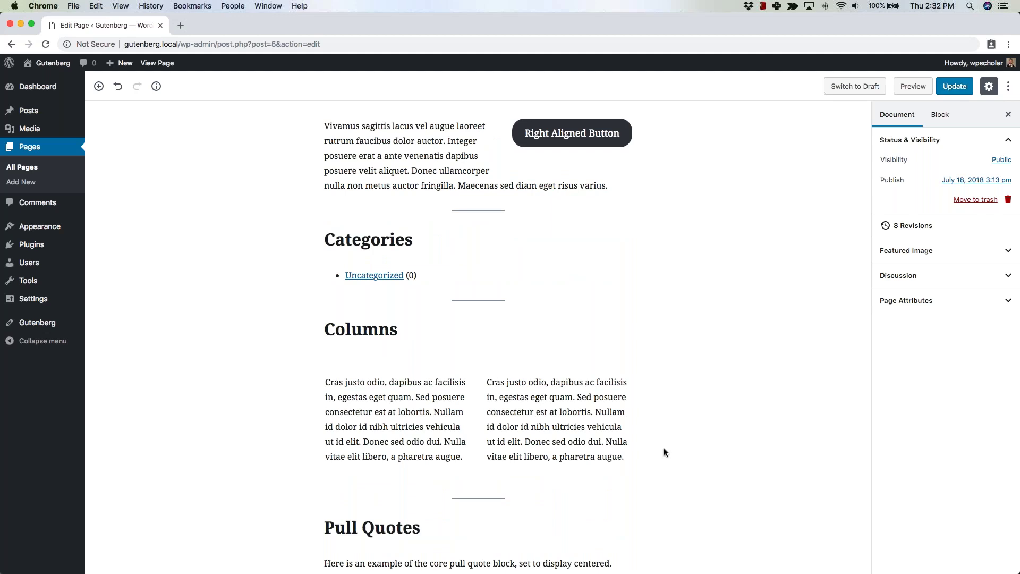
{"action": "left_click", "coordinate": [517, 412]}
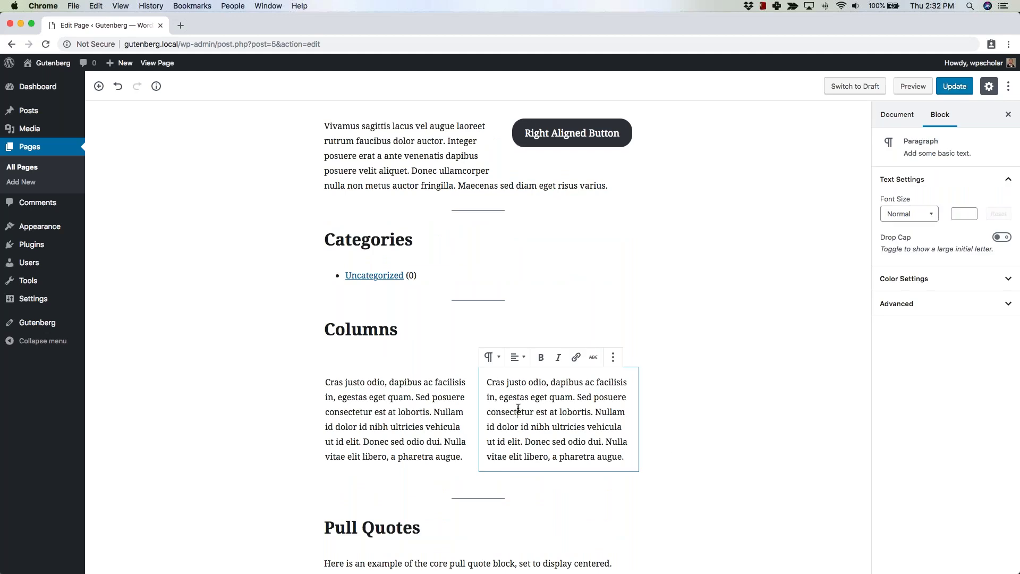
{"action": "left_click", "coordinate": [721, 409]}
{"action": "scroll", "coordinate": [722, 409], "scroll_direction": "down", "scroll_amount": 5}
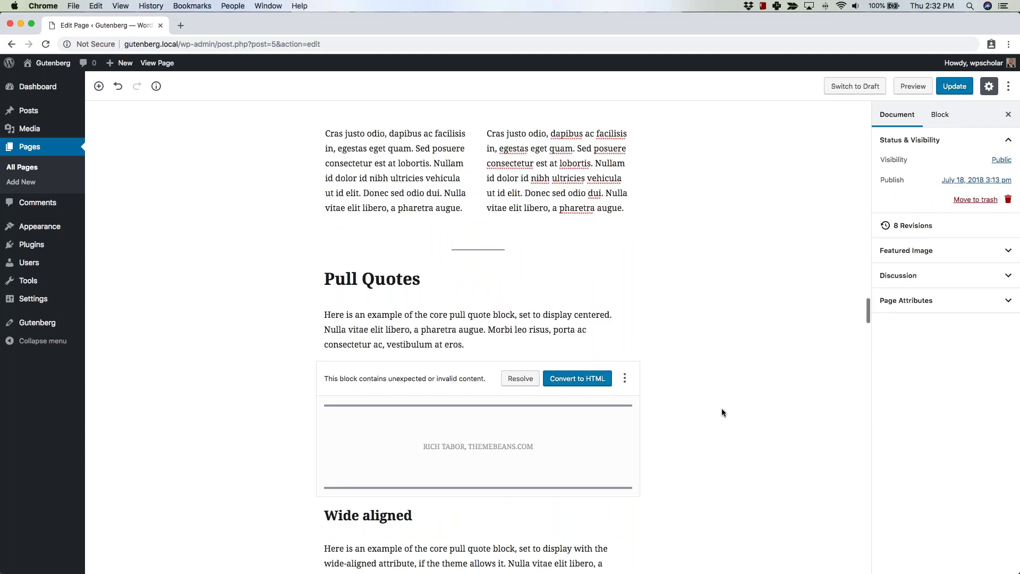
{"action": "scroll", "coordinate": [721, 409], "scroll_direction": "up", "scroll_amount": 1}
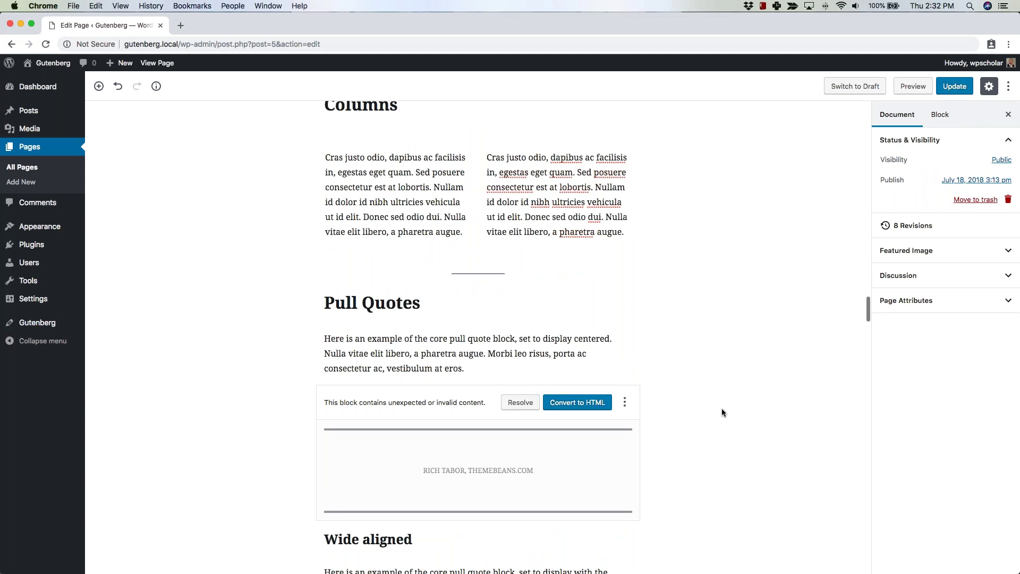
{"action": "scroll", "coordinate": [721, 413], "scroll_direction": "down", "scroll_amount": 4}
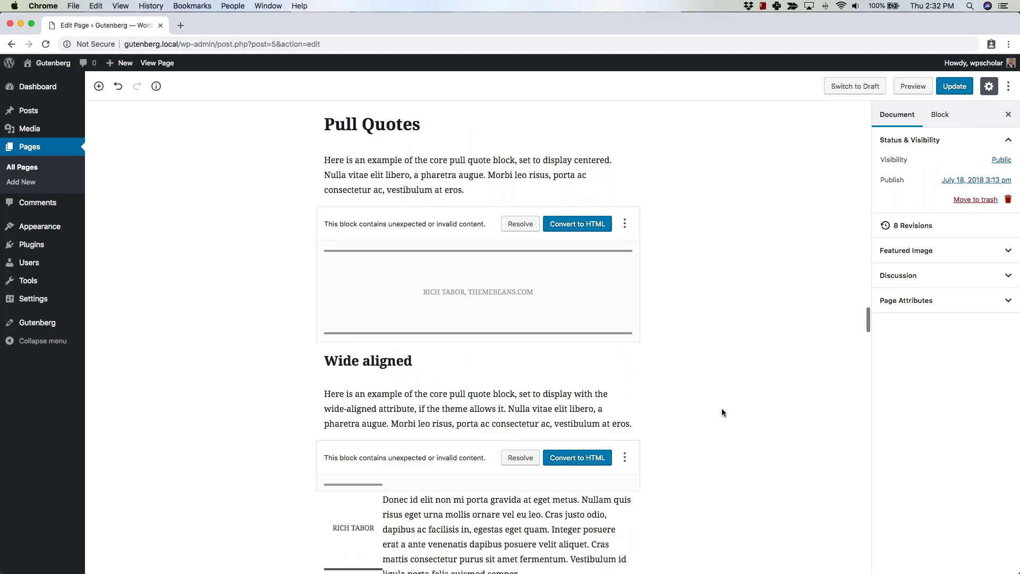
{"action": "scroll", "coordinate": [722, 412], "scroll_direction": "down", "scroll_amount": 5}
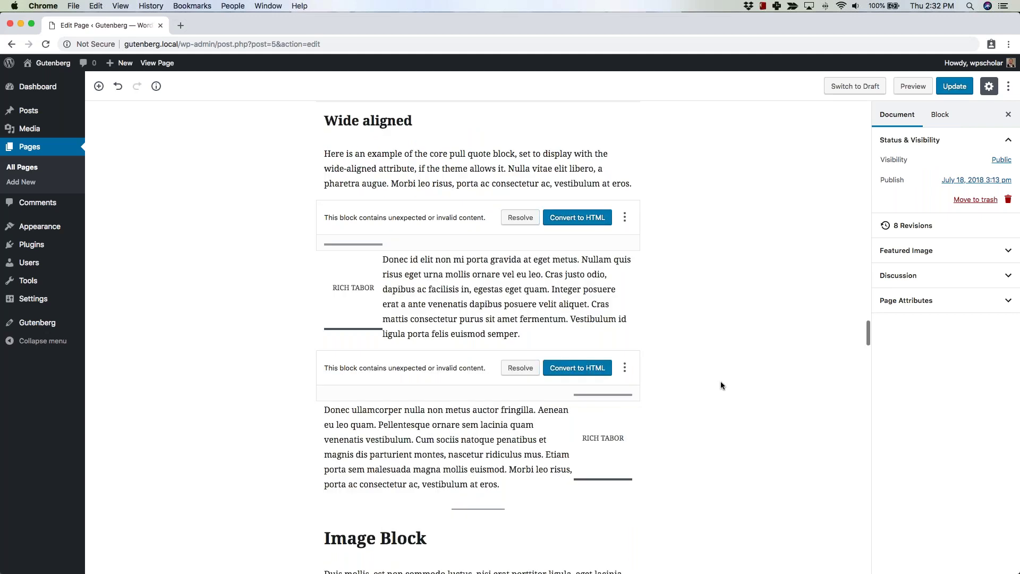
{"action": "scroll", "coordinate": [720, 381], "scroll_direction": "down", "scroll_amount": 1}
{"action": "scroll", "coordinate": [696, 324], "scroll_direction": "down", "scroll_amount": 5}
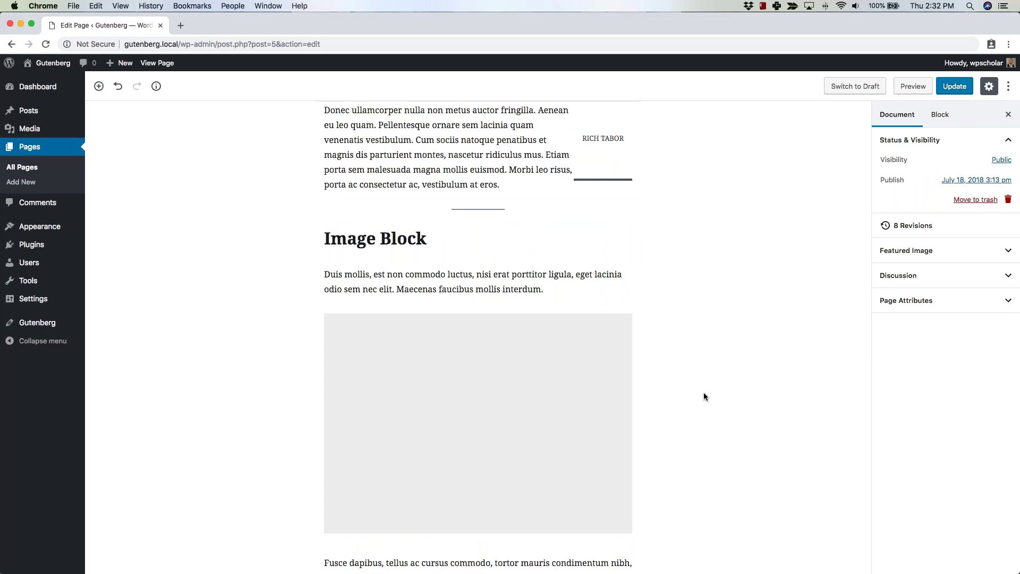
Scroll down through the Image, Video, Cover Image and Gallery blocks.
{"action": "scroll", "coordinate": [704, 397], "scroll_direction": "down", "scroll_amount": 2}
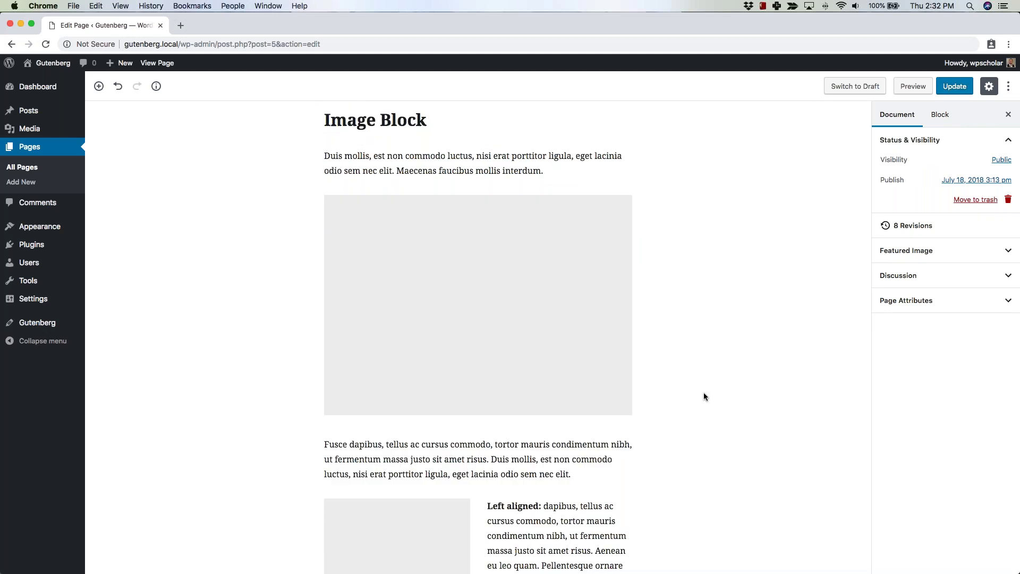
{"action": "scroll", "coordinate": [704, 396], "scroll_direction": "down", "scroll_amount": 1}
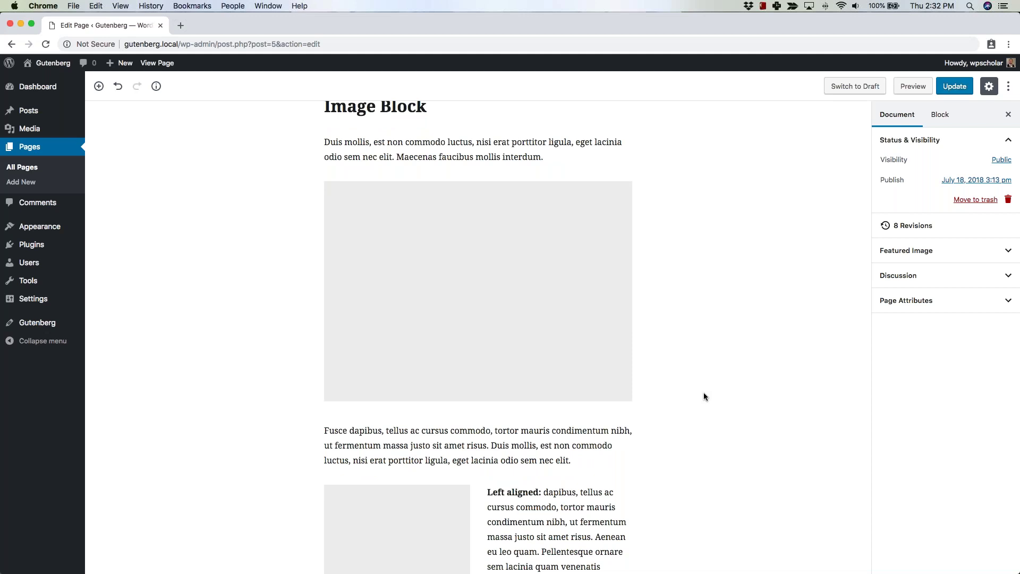
{"action": "scroll", "coordinate": [704, 397], "scroll_direction": "down", "scroll_amount": 8}
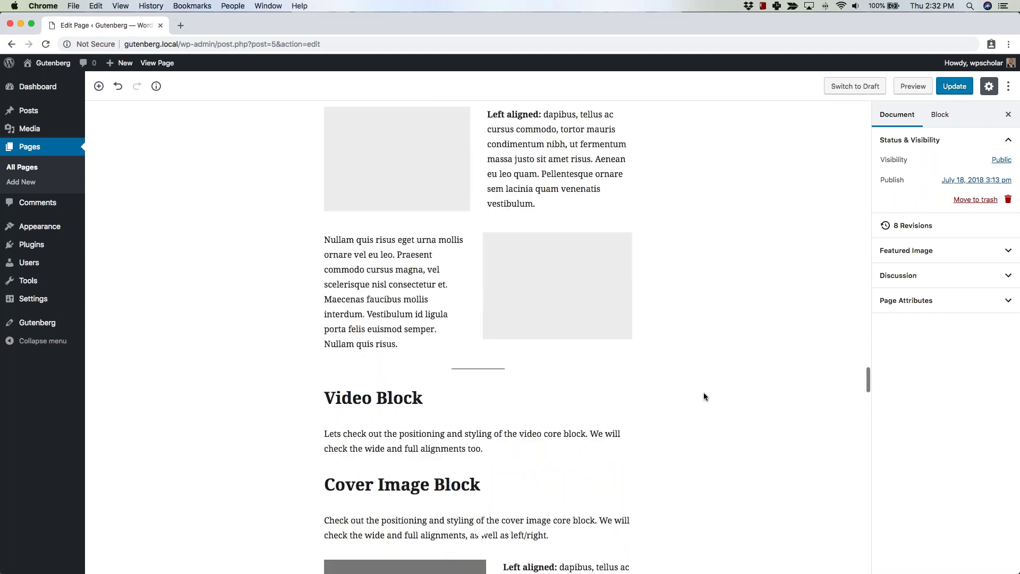
{"action": "scroll", "coordinate": [703, 391], "scroll_direction": "down", "scroll_amount": 2}
{"action": "scroll", "coordinate": [648, 334], "scroll_direction": "down", "scroll_amount": 5}
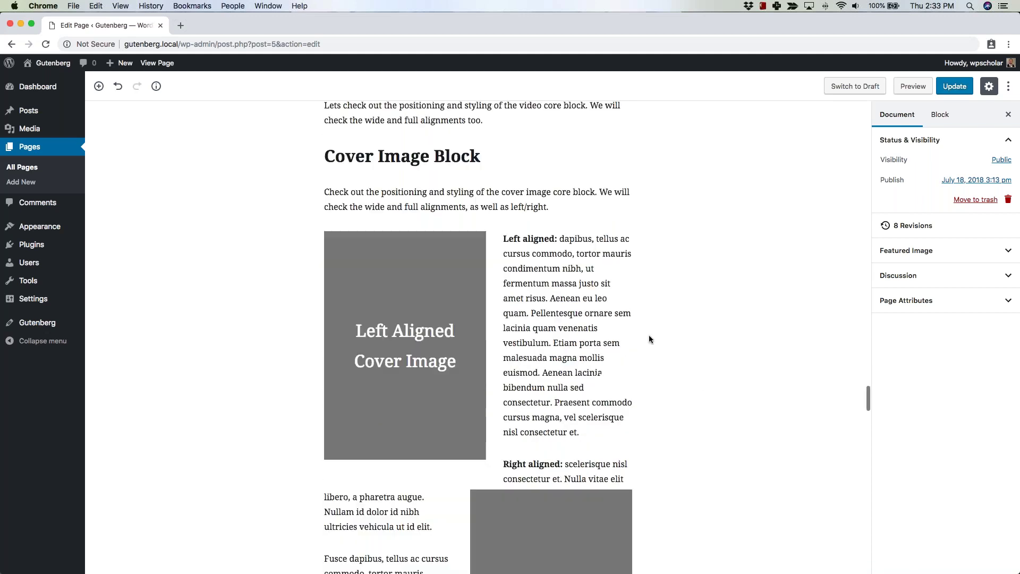
{"action": "scroll", "coordinate": [648, 339], "scroll_direction": "up", "scroll_amount": 1}
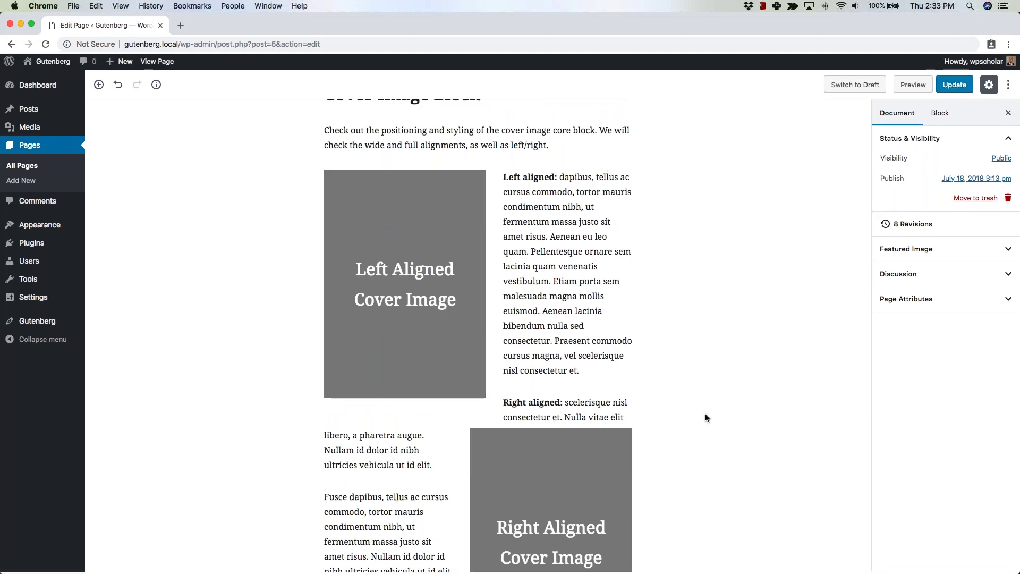
{"action": "scroll", "coordinate": [706, 413], "scroll_direction": "down", "scroll_amount": 8}
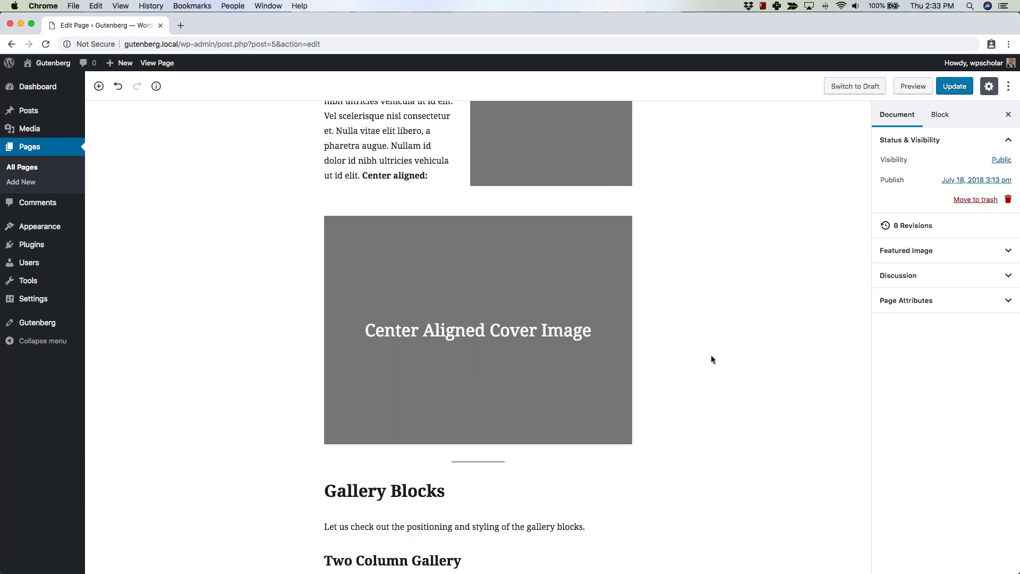
{"action": "scroll", "coordinate": [711, 356], "scroll_direction": "down", "scroll_amount": 5}
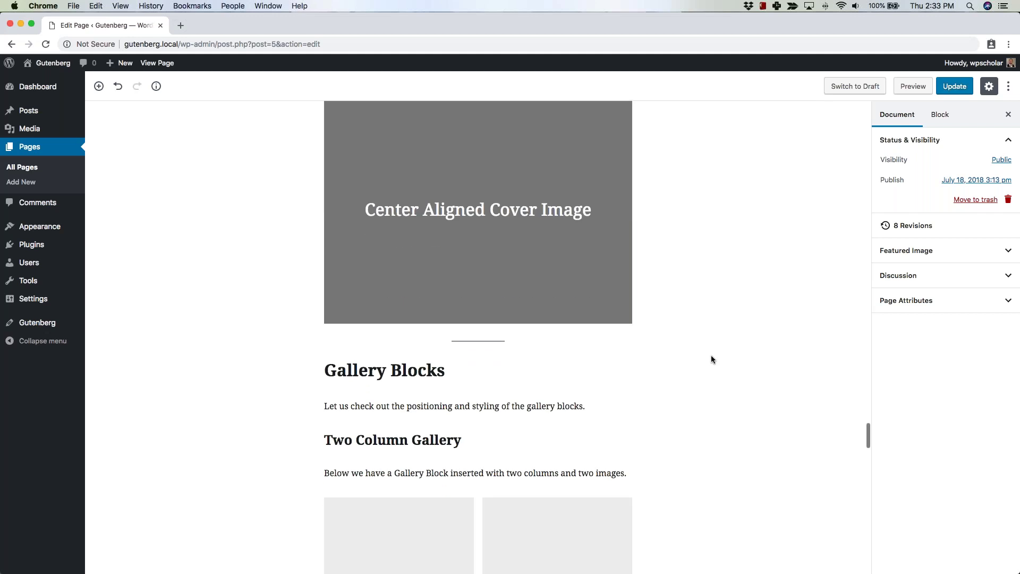
{"action": "scroll", "coordinate": [711, 359], "scroll_direction": "down", "scroll_amount": 4}
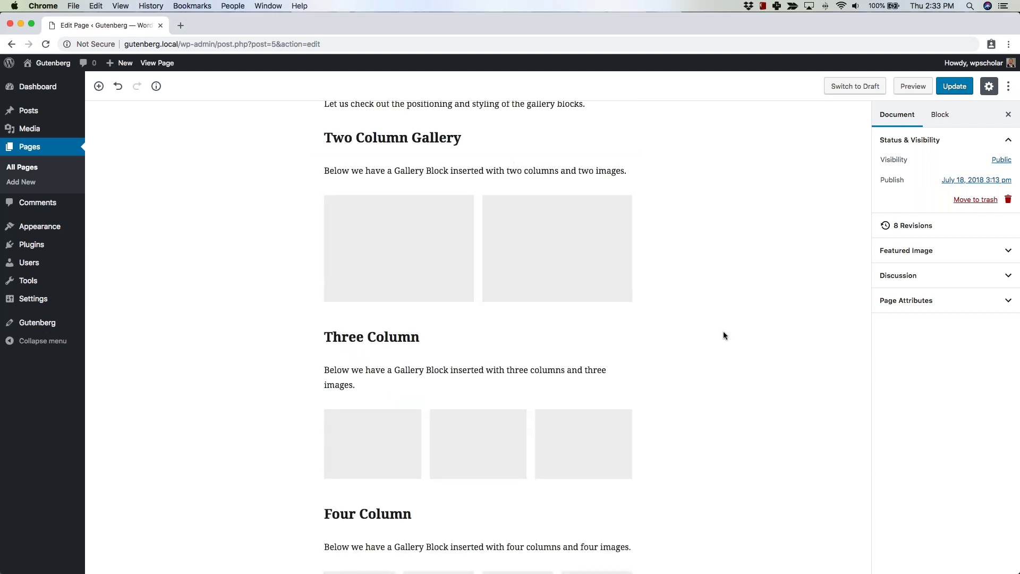
{"action": "scroll", "coordinate": [734, 334], "scroll_direction": "down", "scroll_amount": 5}
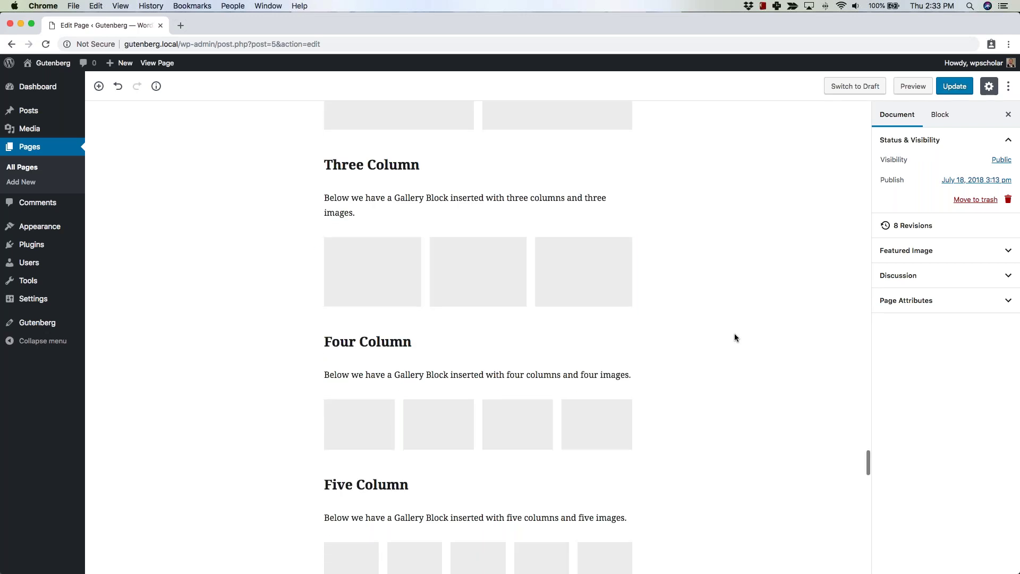
{"action": "scroll", "coordinate": [734, 337], "scroll_direction": "down", "scroll_amount": 6}
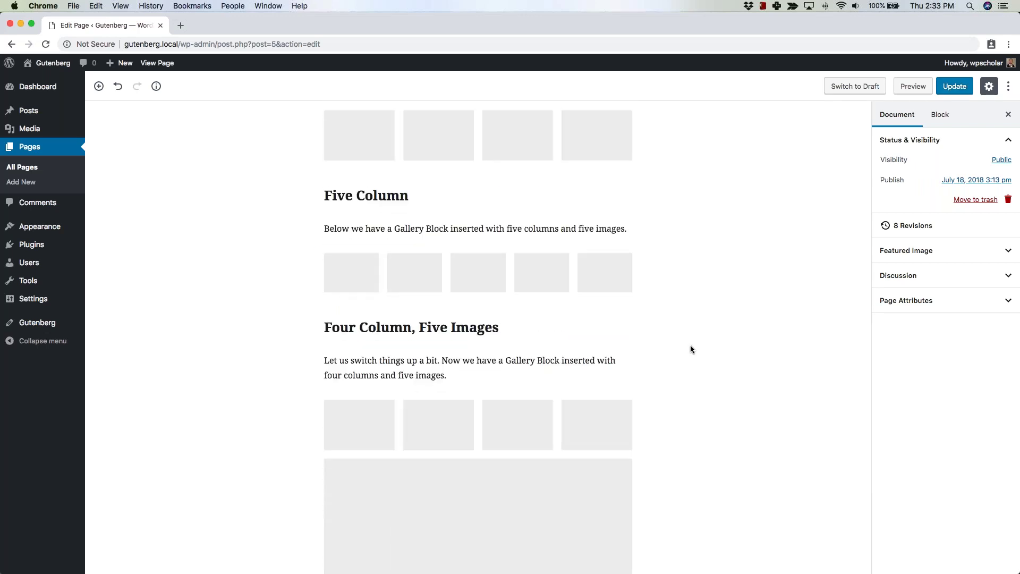
{"action": "scroll", "coordinate": [690, 349], "scroll_direction": "down", "scroll_amount": 1}
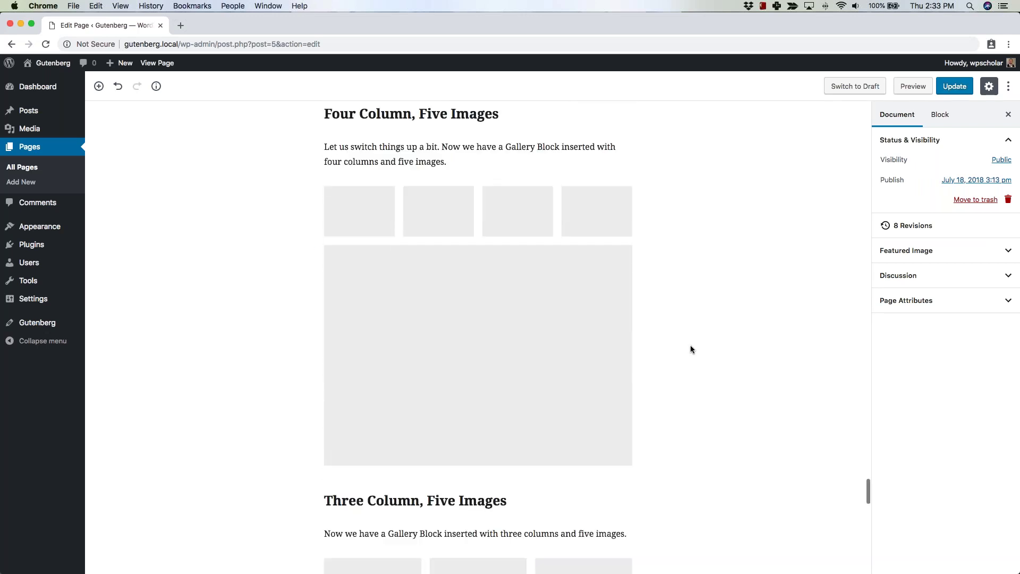
{"action": "scroll", "coordinate": [690, 349], "scroll_direction": "up", "scroll_amount": 3}
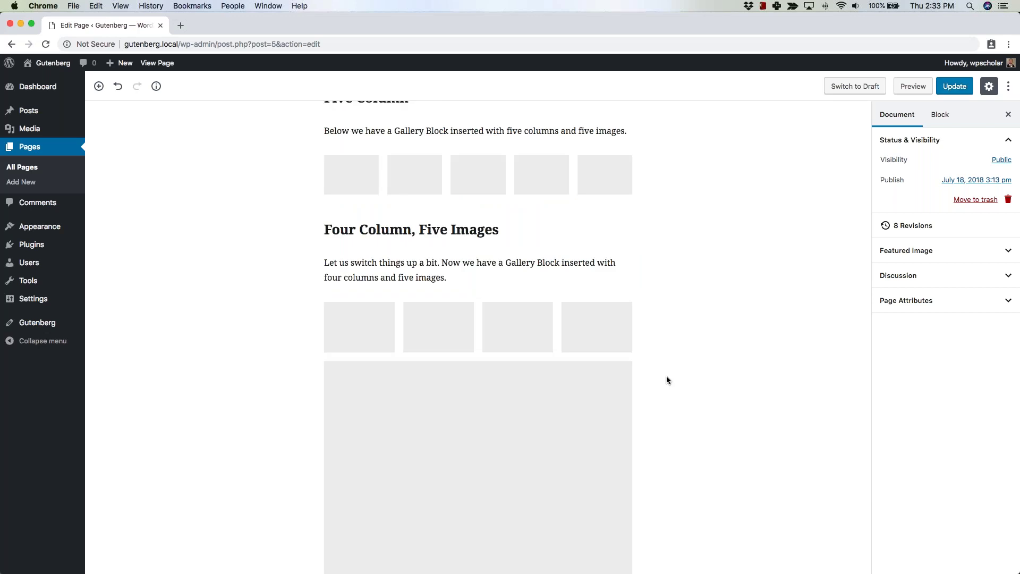
{"action": "scroll", "coordinate": [666, 375], "scroll_direction": "down", "scroll_amount": 10}
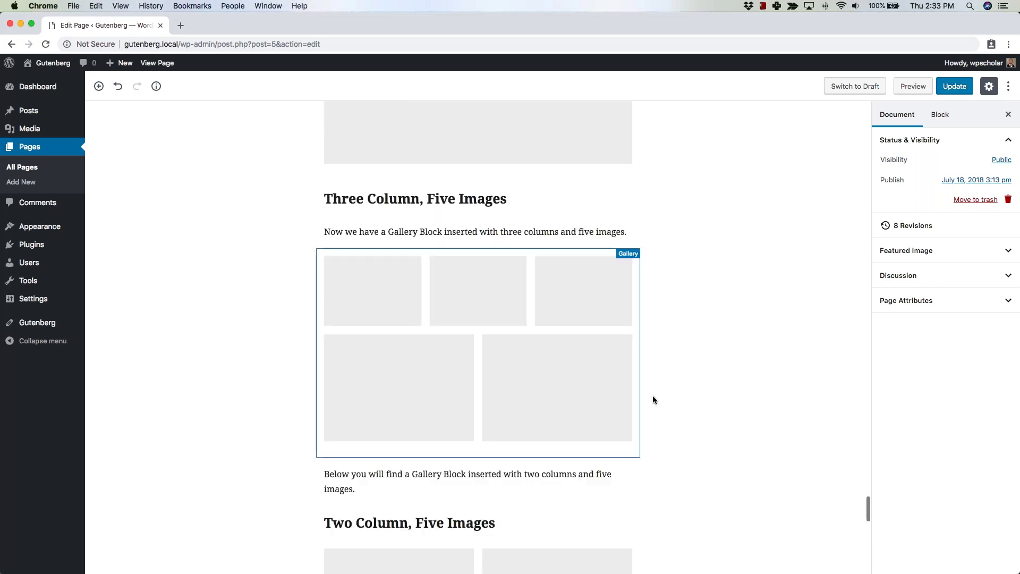
{"action": "scroll", "coordinate": [689, 431], "scroll_direction": "down", "scroll_amount": 10}
{"action": "scroll", "coordinate": [690, 430], "scroll_direction": "down", "scroll_amount": 9}
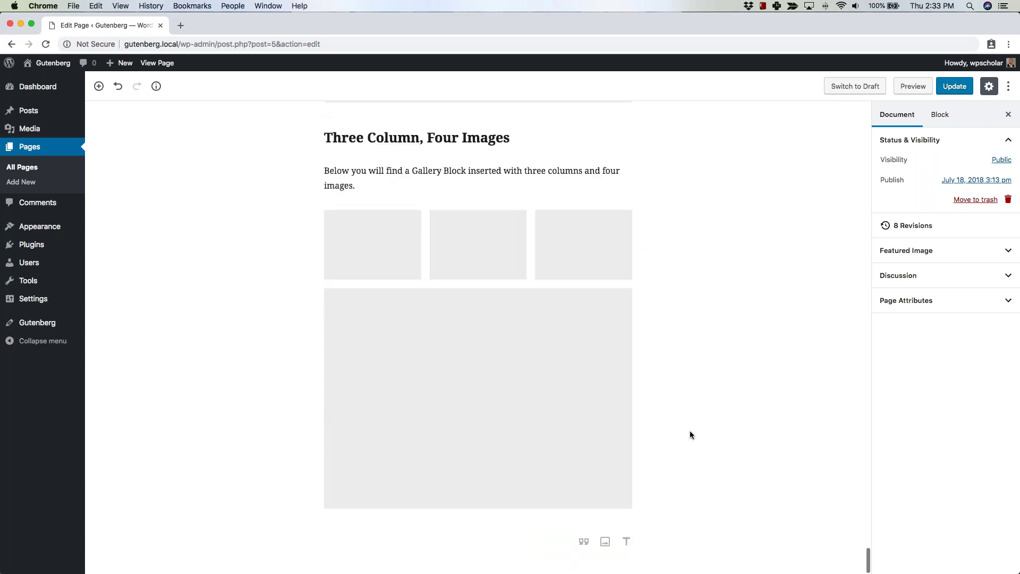
Scroll back up to the top of the Gutenberg Test page.
{"action": "scroll", "coordinate": [690, 430], "scroll_direction": "up", "scroll_amount": 15}
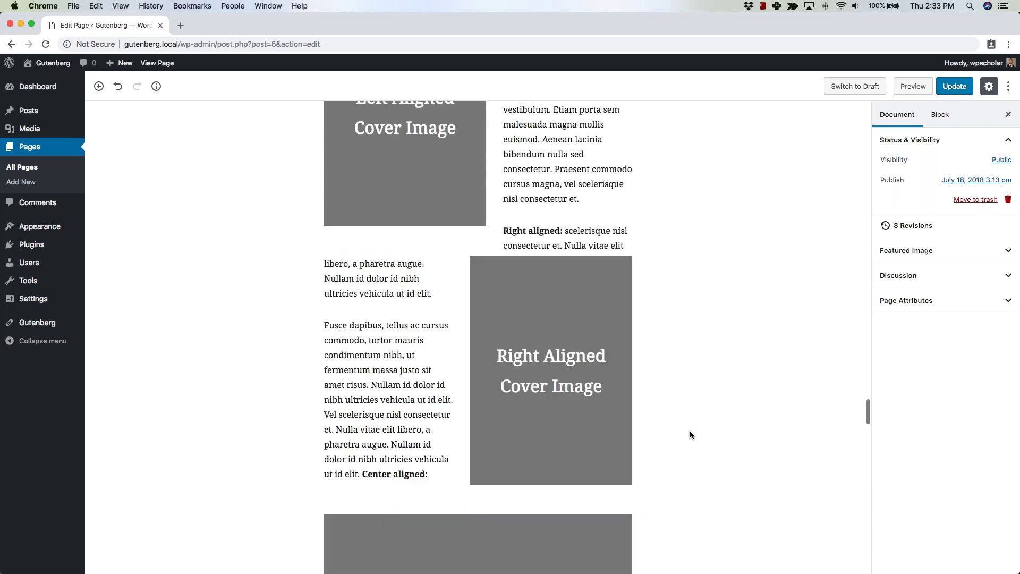
{"action": "scroll", "coordinate": [689, 431], "scroll_direction": "up", "scroll_amount": 20}
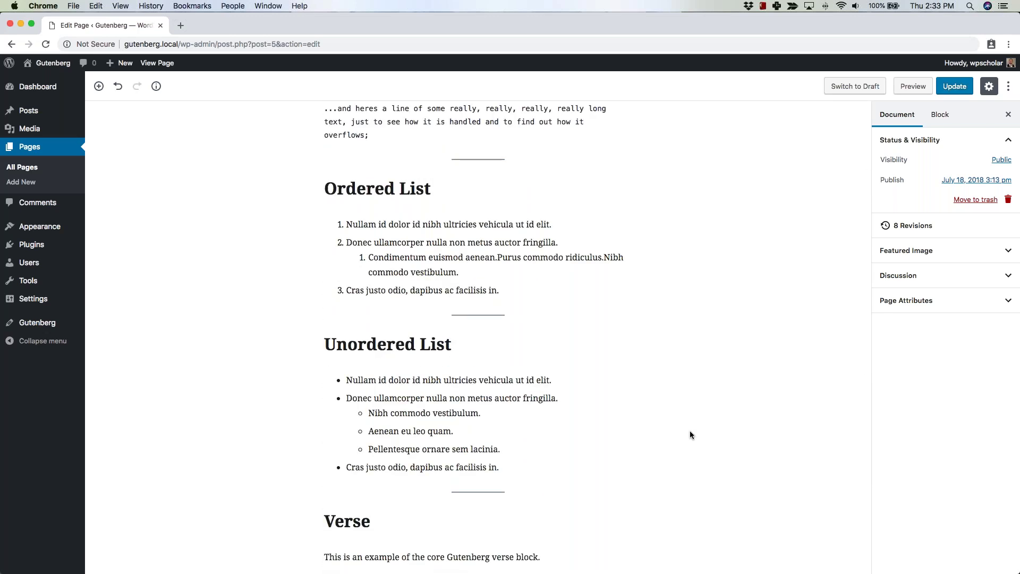
{"action": "scroll", "coordinate": [690, 431], "scroll_direction": "up", "scroll_amount": 15}
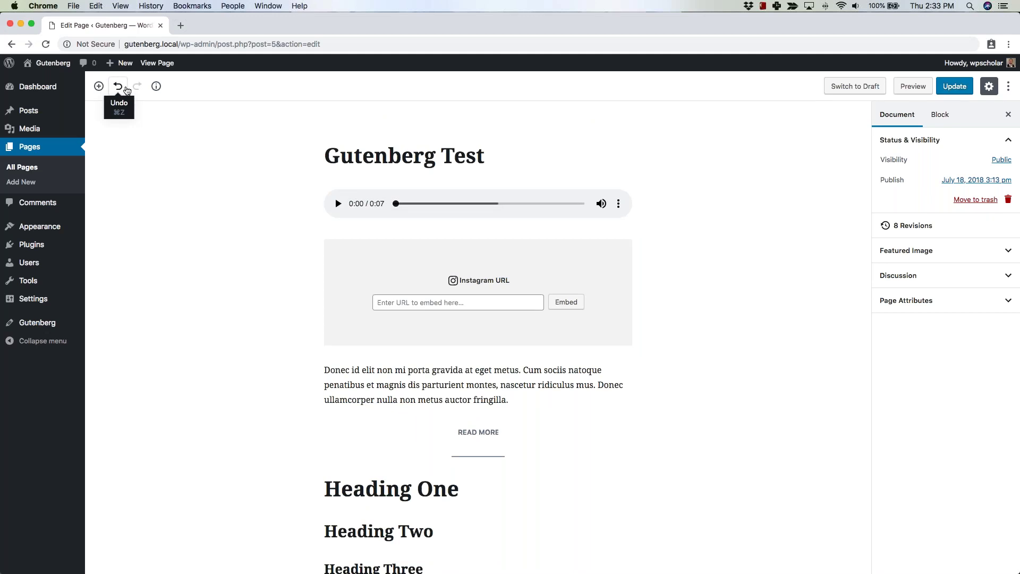
Use the info panel's Document Outline to jump to the Blockquote heading, then dismiss the outline.
{"action": "left_click", "coordinate": [156, 87]}
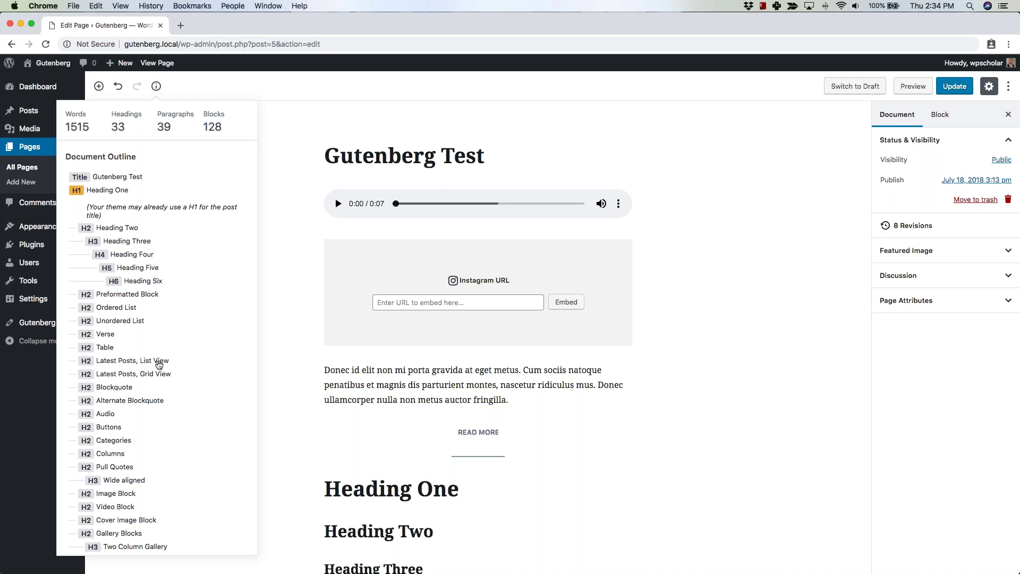
{"action": "scroll", "coordinate": [158, 364], "scroll_direction": "down", "scroll_amount": 3}
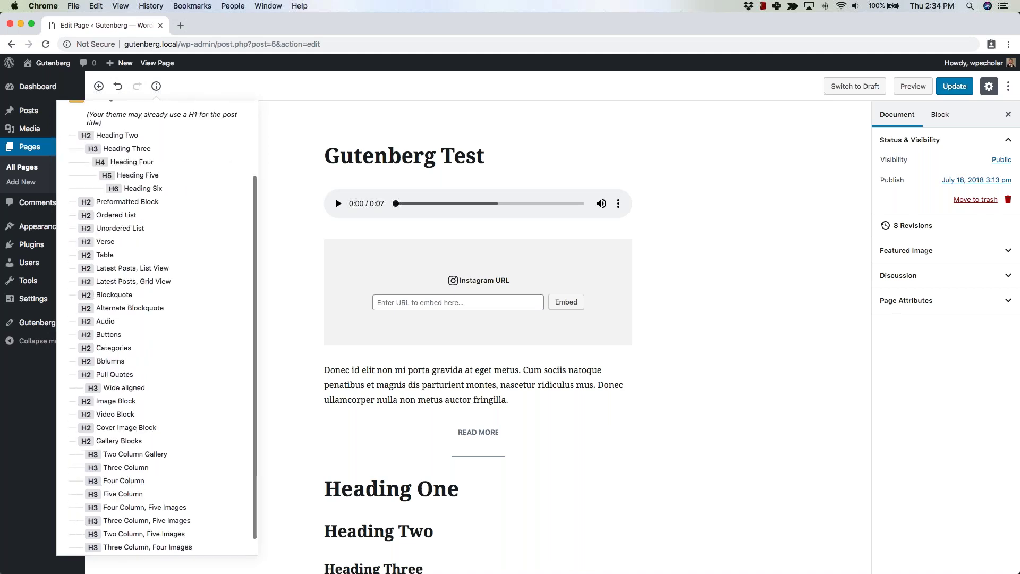
{"action": "left_click", "coordinate": [114, 296]}
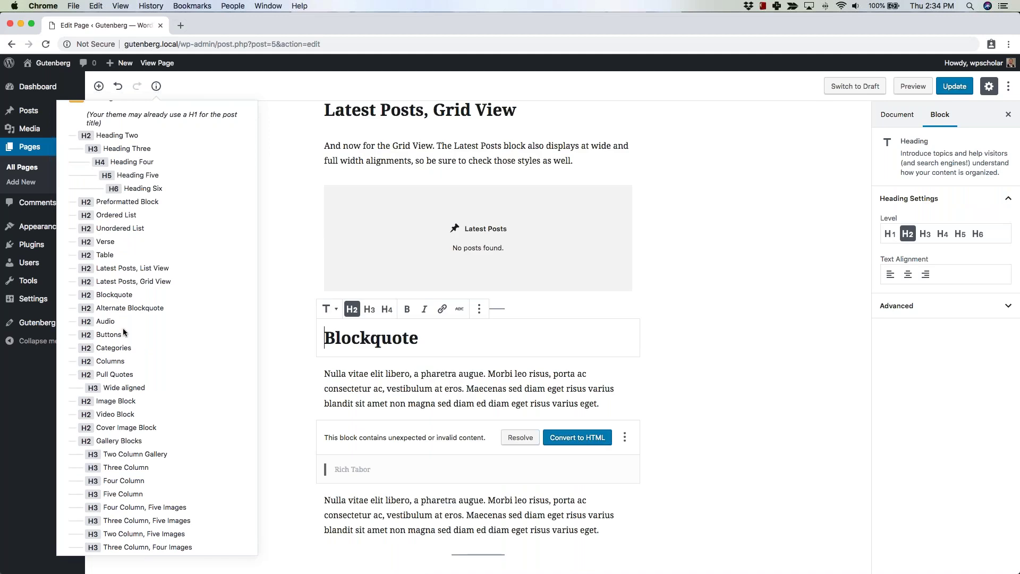
{"action": "scroll", "coordinate": [121, 319], "scroll_direction": "up", "scroll_amount": 3}
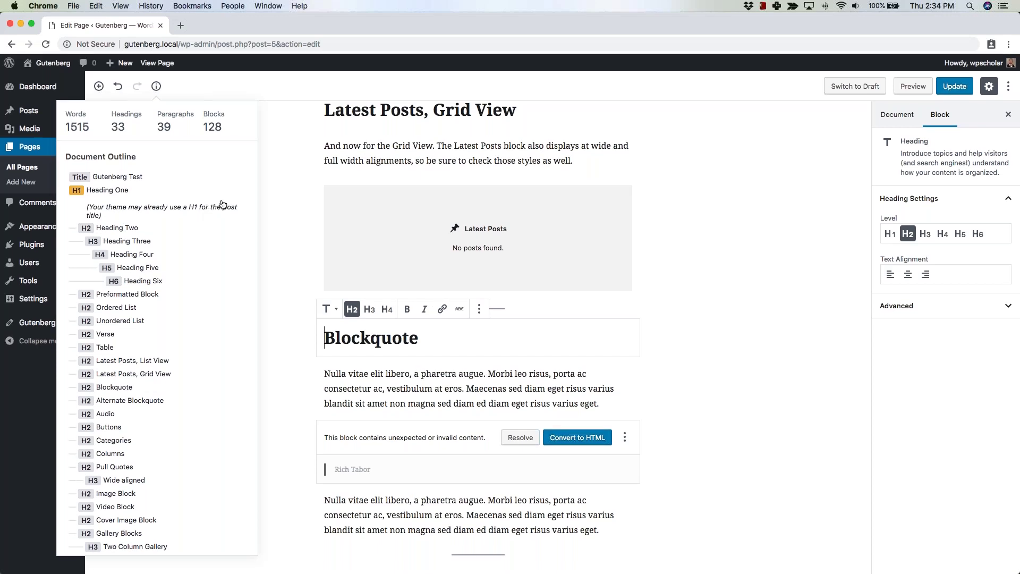
{"action": "left_click", "coordinate": [728, 195]}
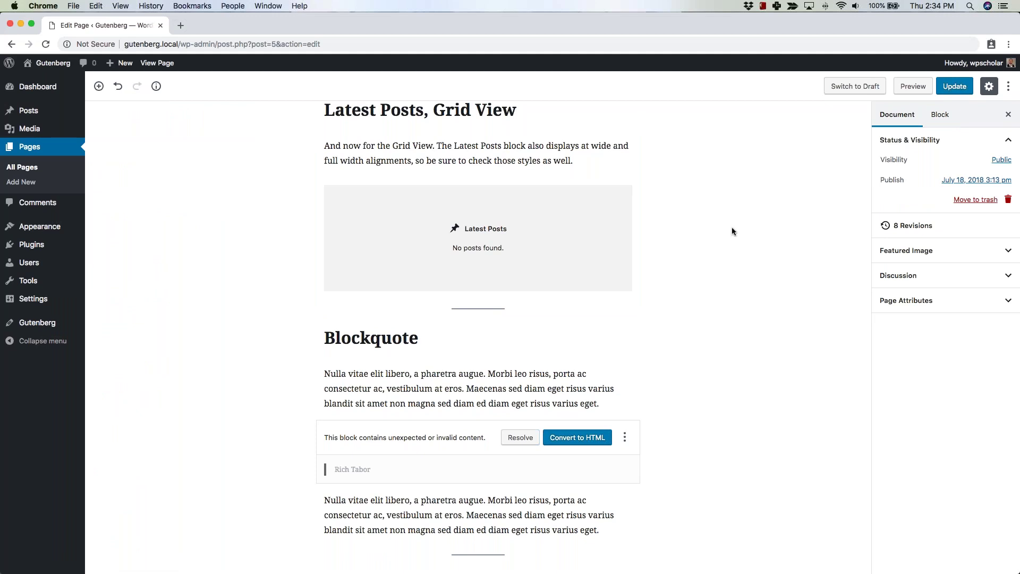
Update the Gutenberg Test page to a ninth revision and view it in a new tab.
{"action": "scroll", "coordinate": [760, 185], "scroll_direction": "up", "scroll_amount": 5}
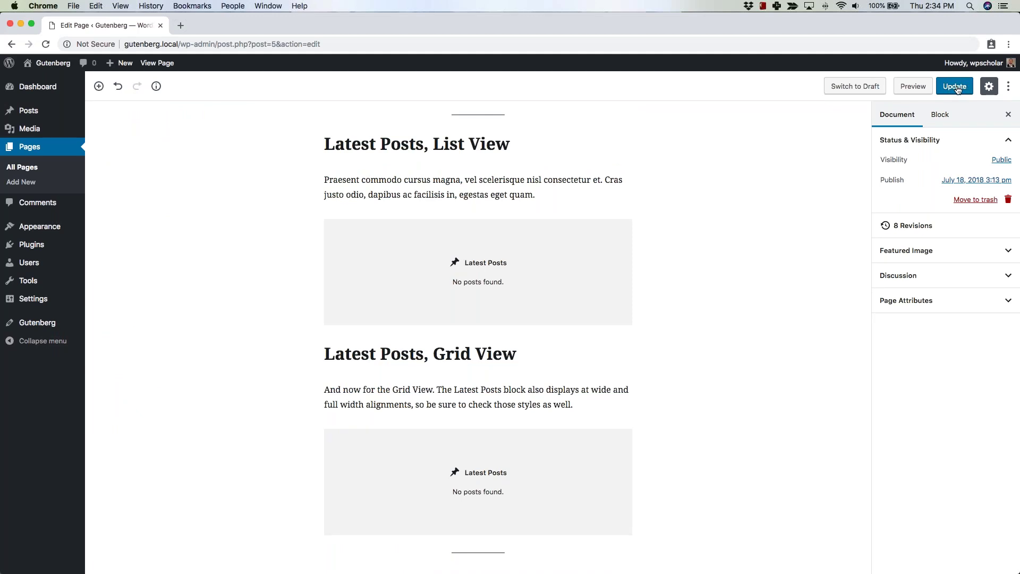
{"action": "left_click", "coordinate": [956, 86]}
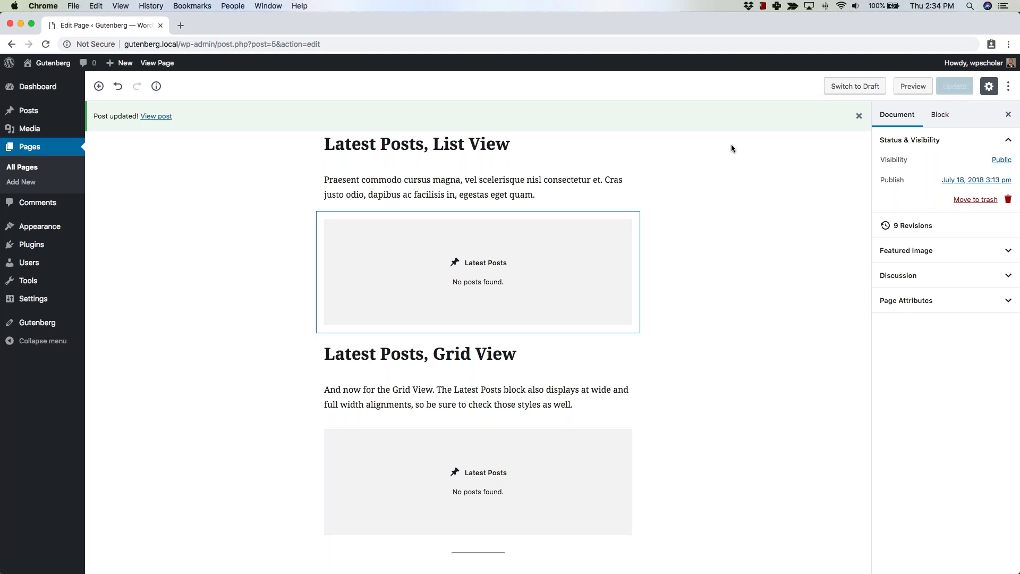
{"action": "left_click", "coordinate": [156, 117], "text": "super"}
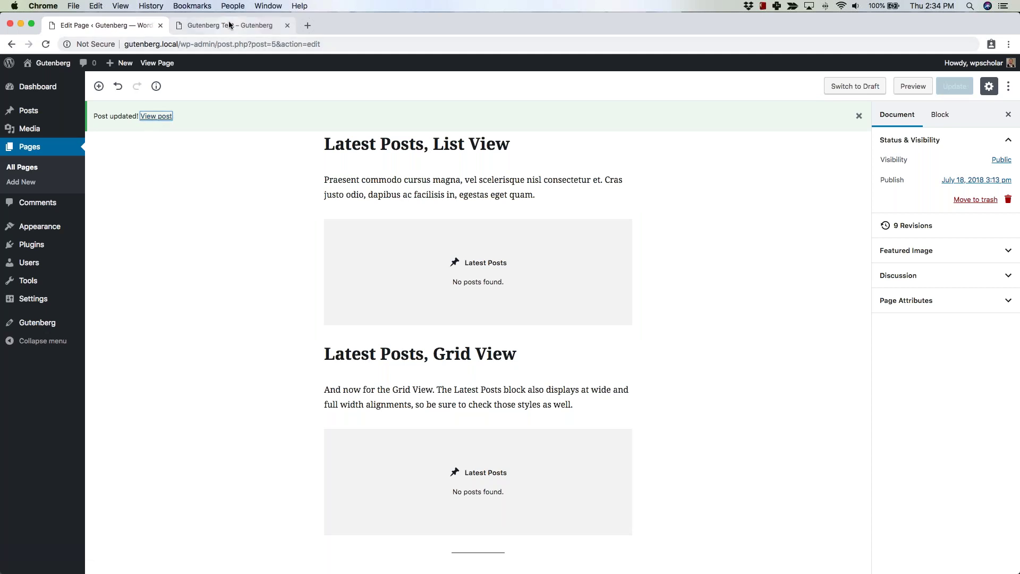
Scroll the live Gutenberg Test page from its headings past the quotes and cover image to the galleries, then return to the editor.
{"action": "left_click", "coordinate": [228, 25]}
{"action": "scroll", "coordinate": [272, 345], "scroll_direction": "down", "scroll_amount": 10}
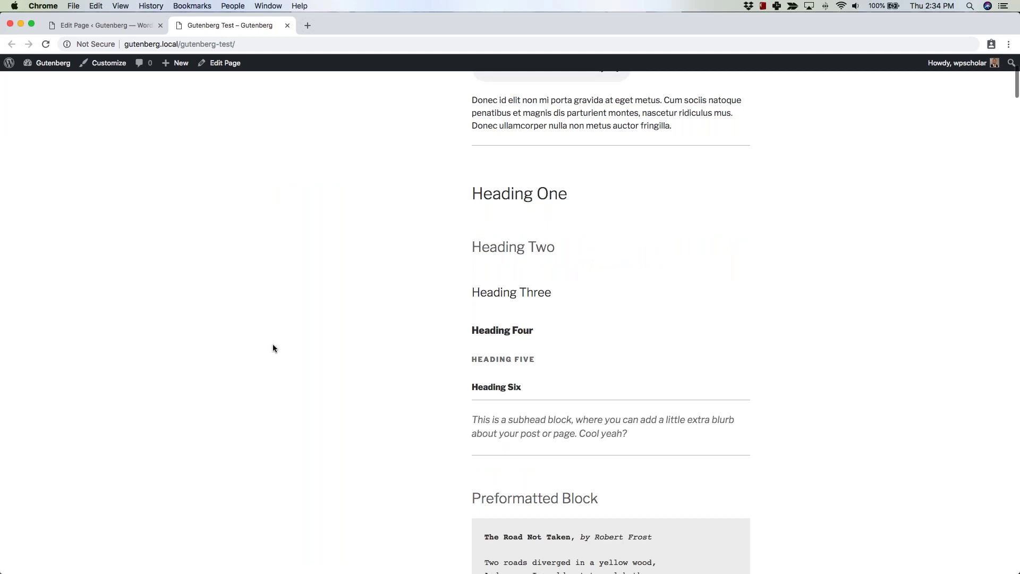
{"action": "scroll", "coordinate": [273, 344], "scroll_direction": "down", "scroll_amount": 7}
{"action": "scroll", "coordinate": [273, 344], "scroll_direction": "up", "scroll_amount": 2}
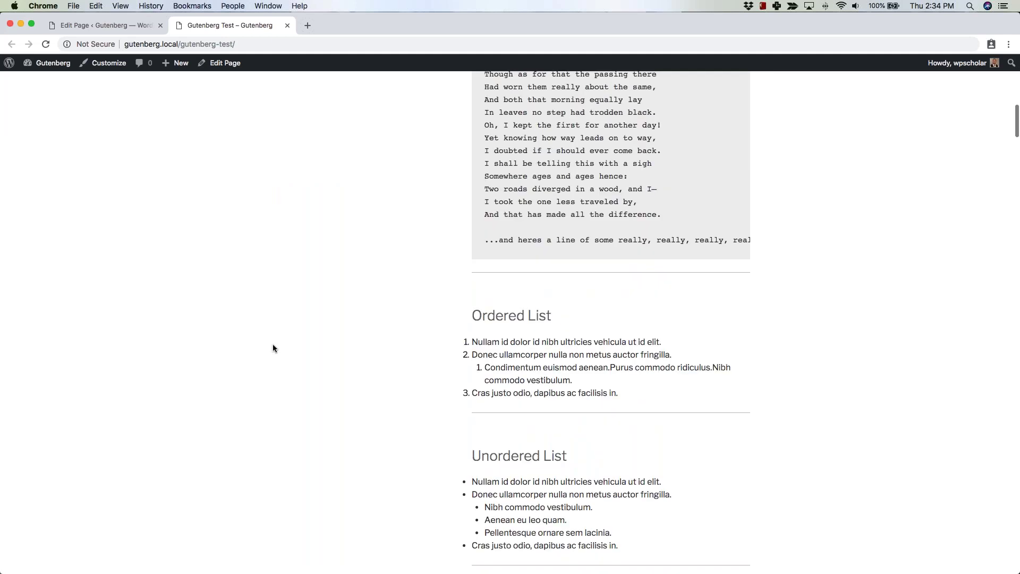
{"action": "scroll", "coordinate": [273, 348], "scroll_direction": "up", "scroll_amount": 10}
{"action": "scroll", "coordinate": [273, 348], "scroll_direction": "up", "scroll_amount": 5}
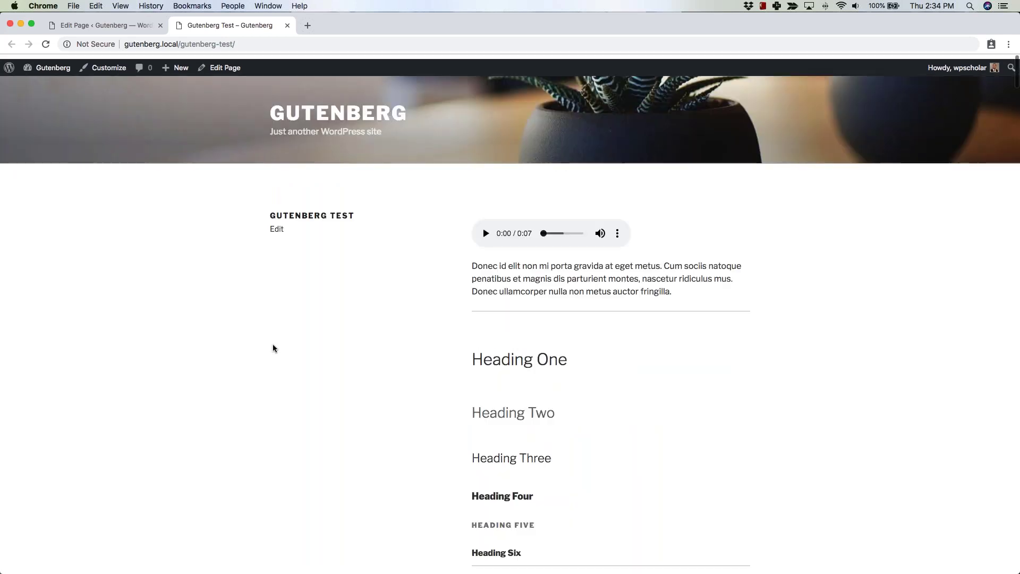
{"action": "scroll", "coordinate": [273, 348], "scroll_direction": "down", "scroll_amount": 20}
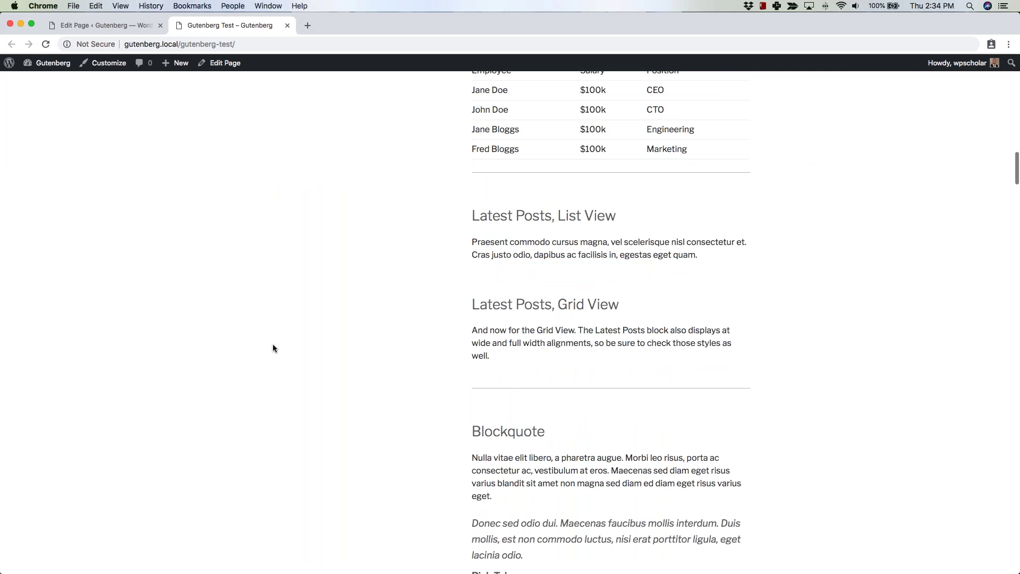
{"action": "scroll", "coordinate": [272, 348], "scroll_direction": "down", "scroll_amount": 2}
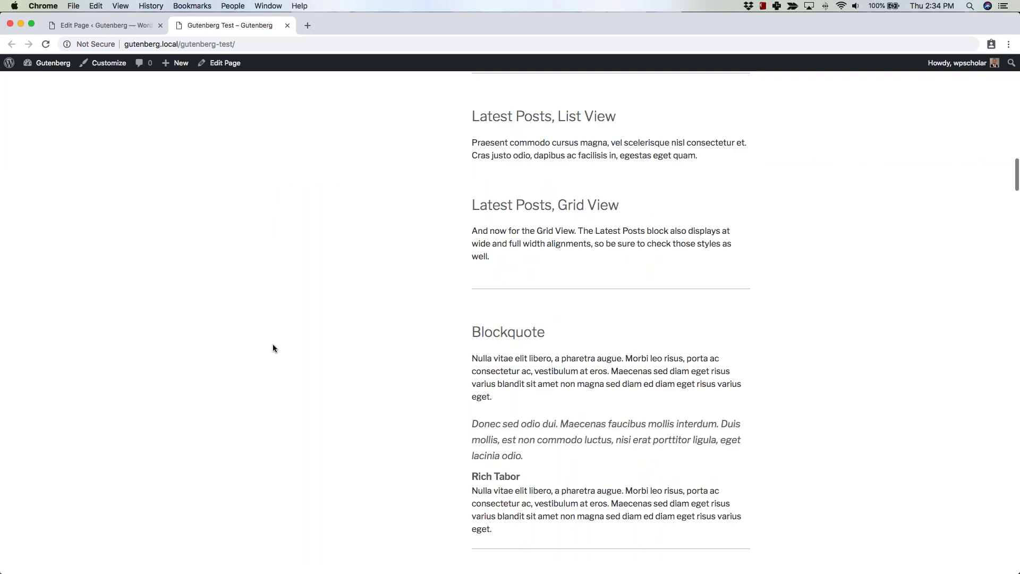
{"action": "scroll", "coordinate": [273, 348], "scroll_direction": "down", "scroll_amount": 15}
{"action": "scroll", "coordinate": [274, 341], "scroll_direction": "down", "scroll_amount": 12}
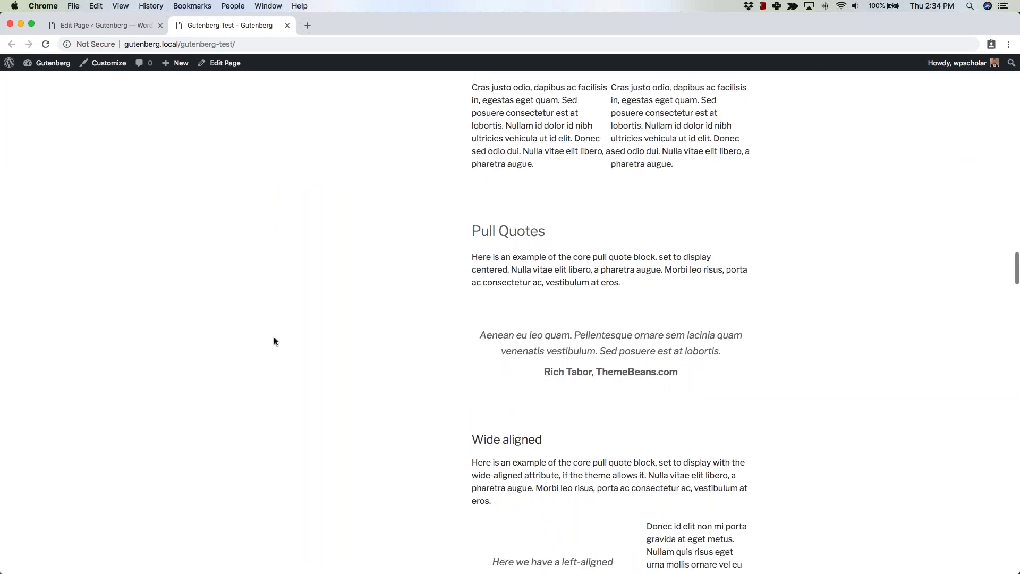
{"action": "scroll", "coordinate": [274, 341], "scroll_direction": "down", "scroll_amount": 10}
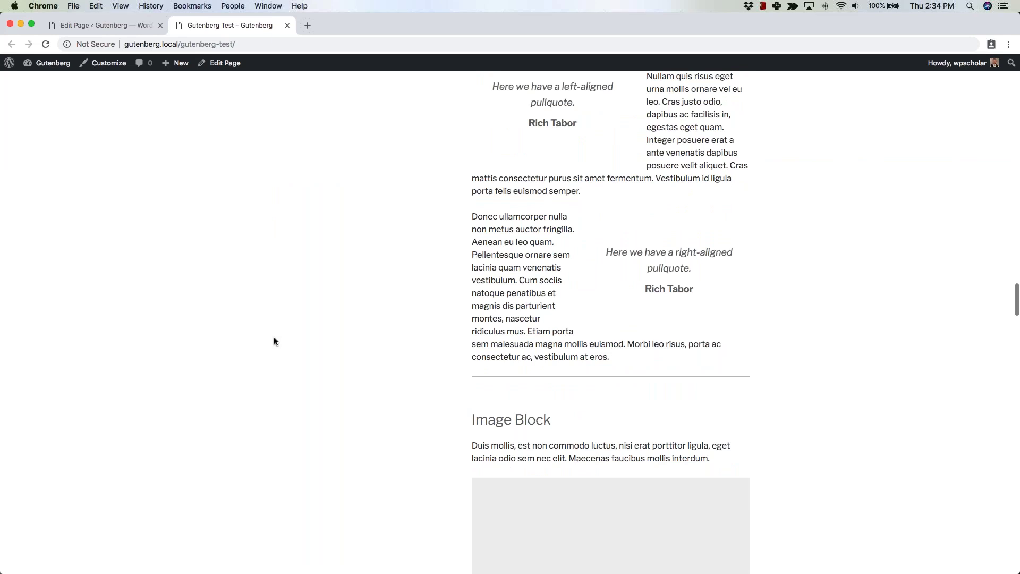
{"action": "scroll", "coordinate": [274, 341], "scroll_direction": "down", "scroll_amount": 6}
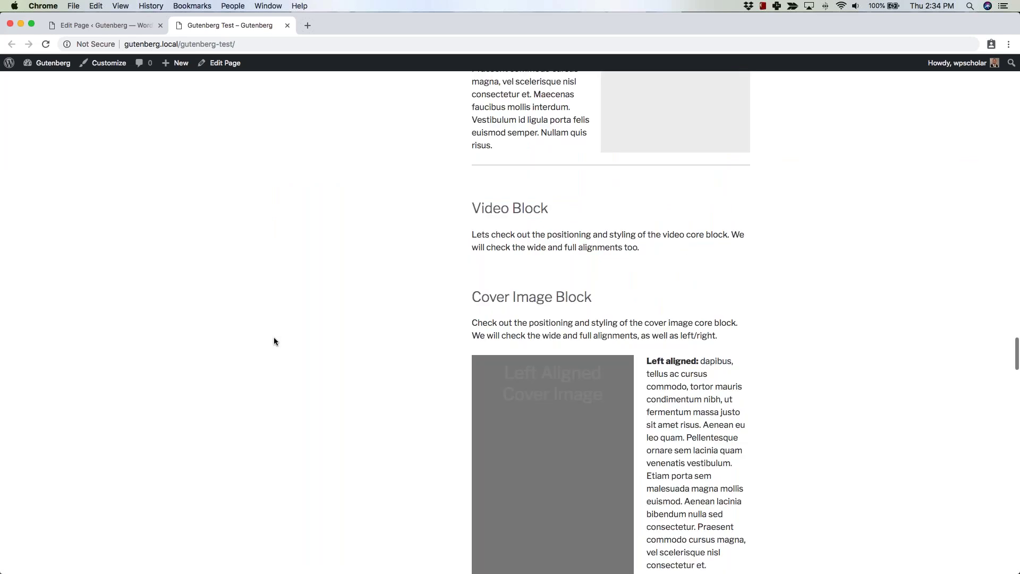
{"action": "scroll", "coordinate": [274, 341], "scroll_direction": "down", "scroll_amount": 15}
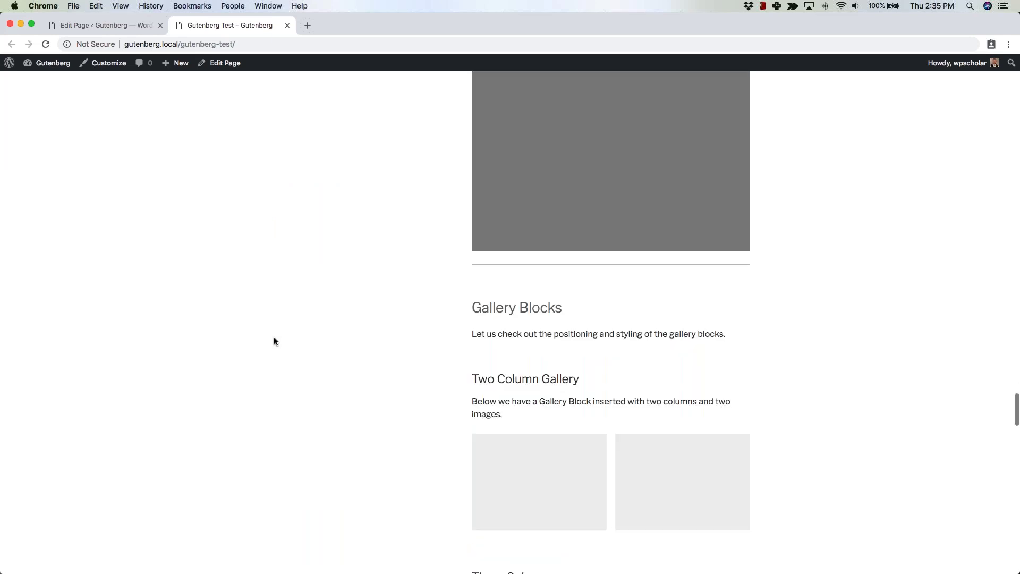
{"action": "scroll", "coordinate": [274, 341], "scroll_direction": "down", "scroll_amount": 11}
{"action": "scroll", "coordinate": [274, 339], "scroll_direction": "down", "scroll_amount": 2}
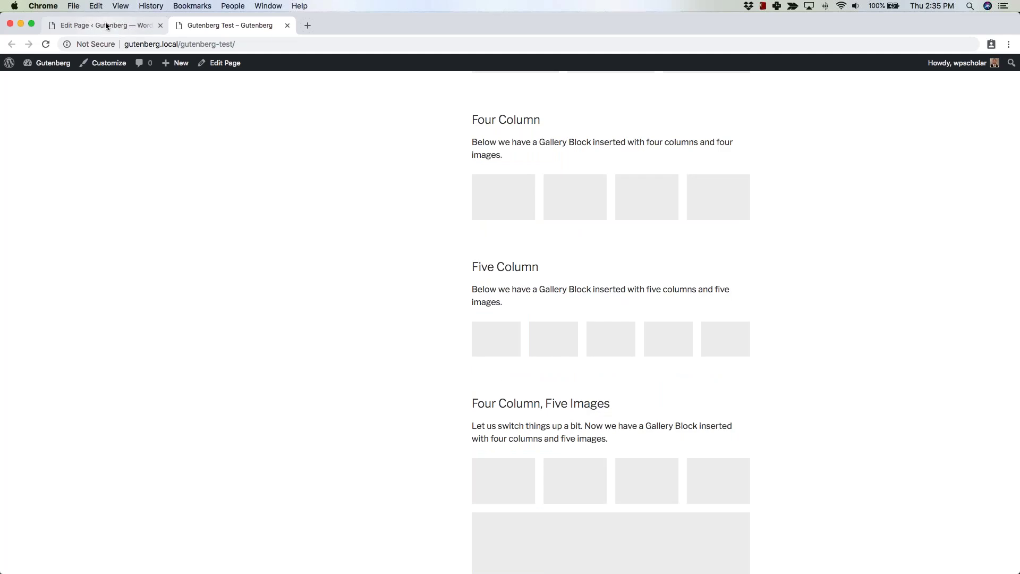
{"action": "left_click", "coordinate": [106, 24]}
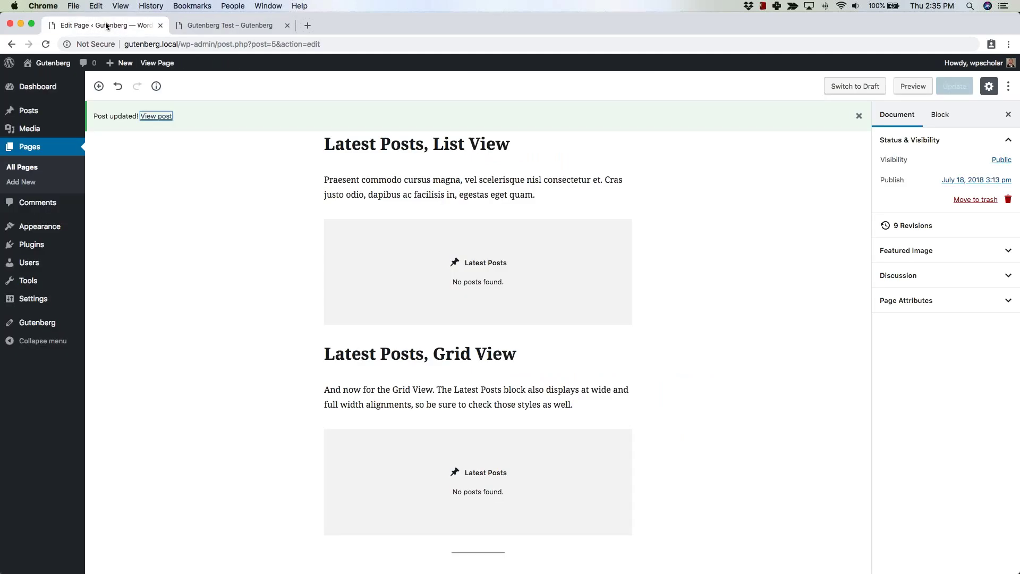
Compare the editor with the live page, settling on the Three, Four and Five Column galleries.
{"action": "left_click", "coordinate": [228, 24]}
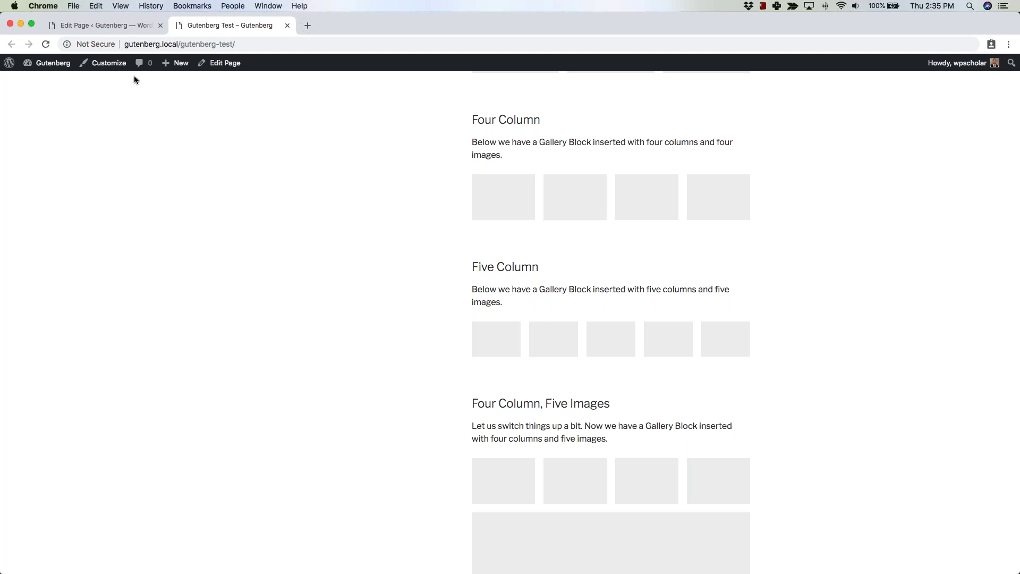
{"action": "left_click", "coordinate": [117, 24]}
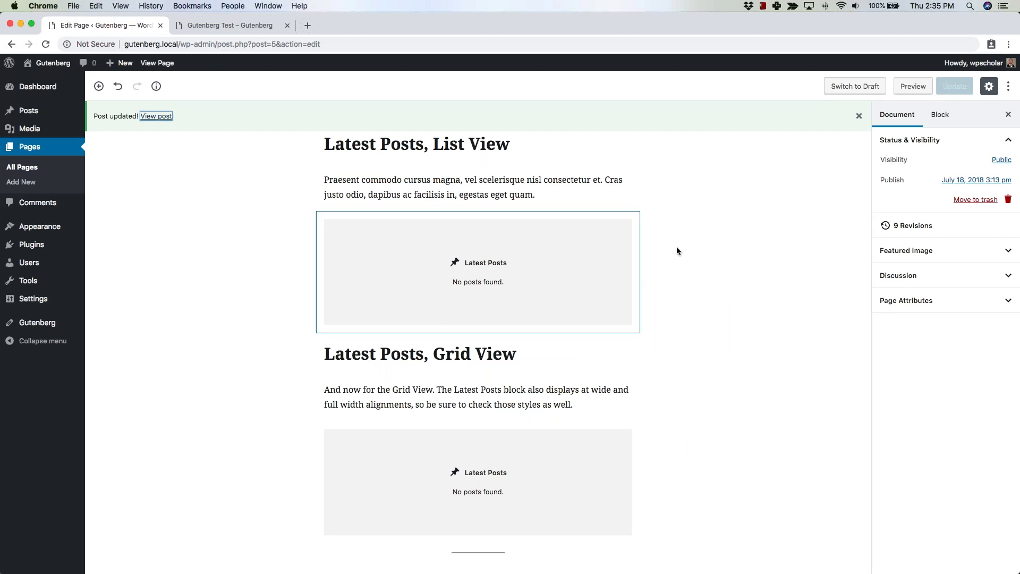
{"action": "left_click", "coordinate": [234, 26]}
{"action": "scroll", "coordinate": [384, 303], "scroll_direction": "down", "scroll_amount": 4}
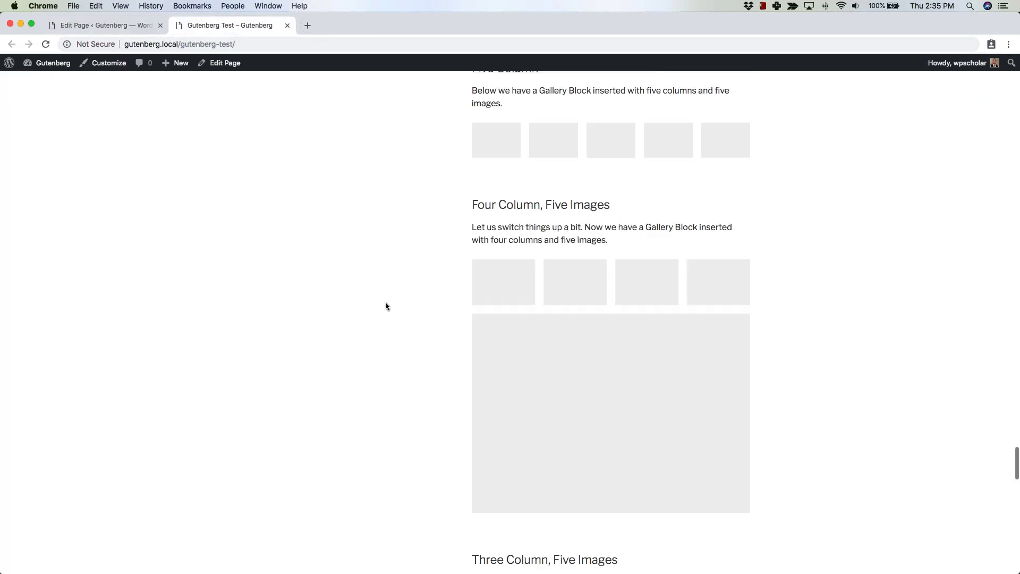
{"action": "scroll", "coordinate": [386, 306], "scroll_direction": "up", "scroll_amount": 6}
{"action": "scroll", "coordinate": [385, 301], "scroll_direction": "up", "scroll_amount": 3}
{"action": "scroll", "coordinate": [384, 301], "scroll_direction": "down", "scroll_amount": 2}
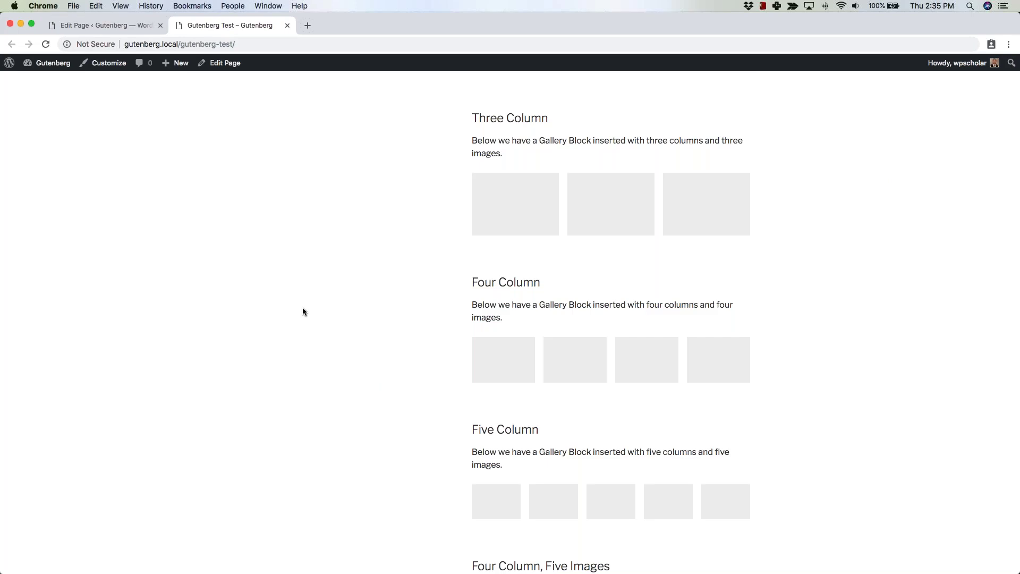
Switch back to the 'Edit Page ‹ Gutenberg' tab to resume editing the Gutenberg Test page.
{"action": "left_click", "coordinate": [138, 27]}
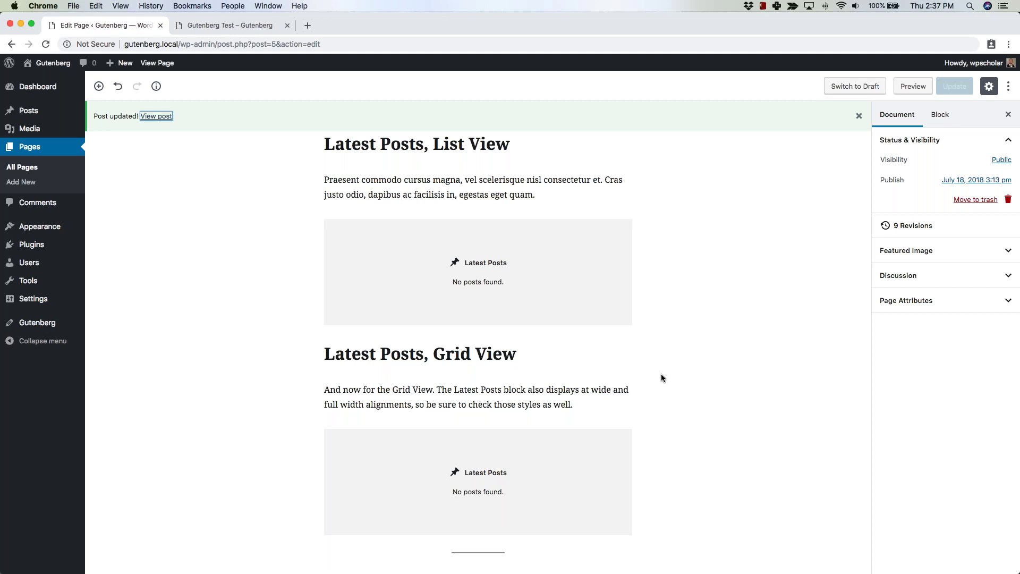
Insert a new empty block above the Instagram embed, below the audio player at the page top.
{"action": "scroll", "coordinate": [661, 377], "scroll_direction": "down", "scroll_amount": 2}
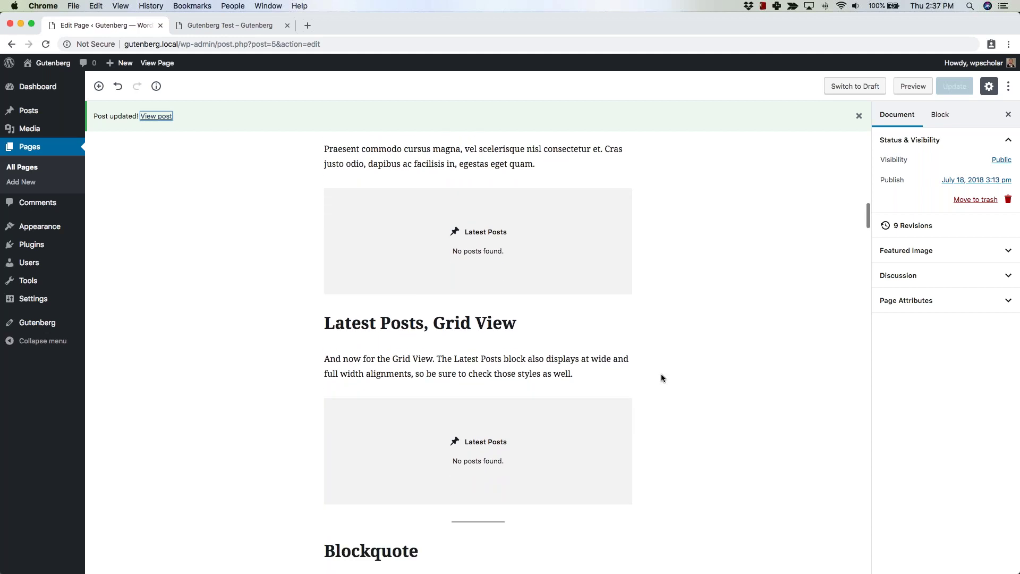
{"action": "scroll", "coordinate": [662, 377], "scroll_direction": "up", "scroll_amount": 3}
{"action": "scroll", "coordinate": [661, 378], "scroll_direction": "up", "scroll_amount": 10}
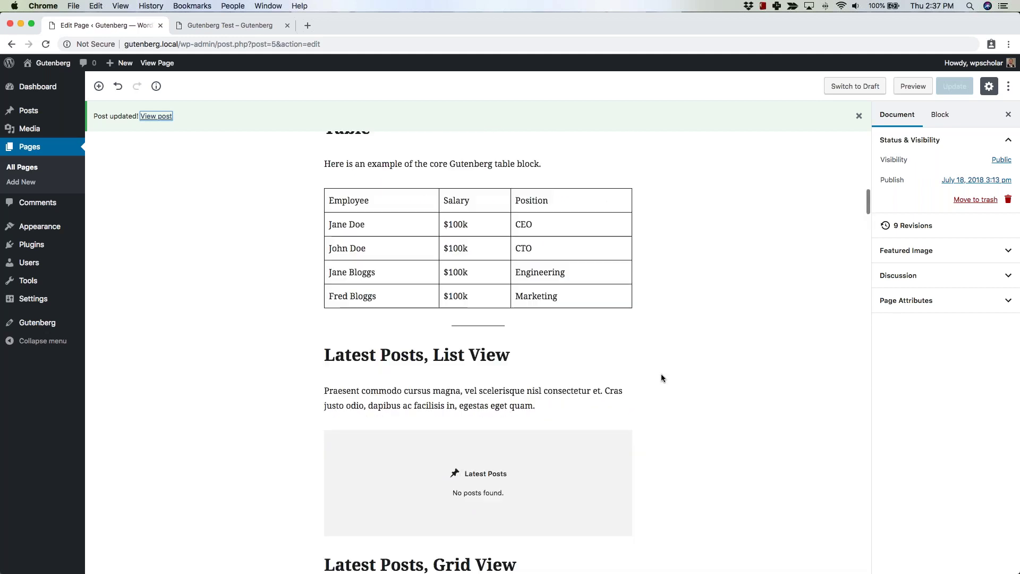
{"action": "scroll", "coordinate": [661, 374], "scroll_direction": "up", "scroll_amount": 10}
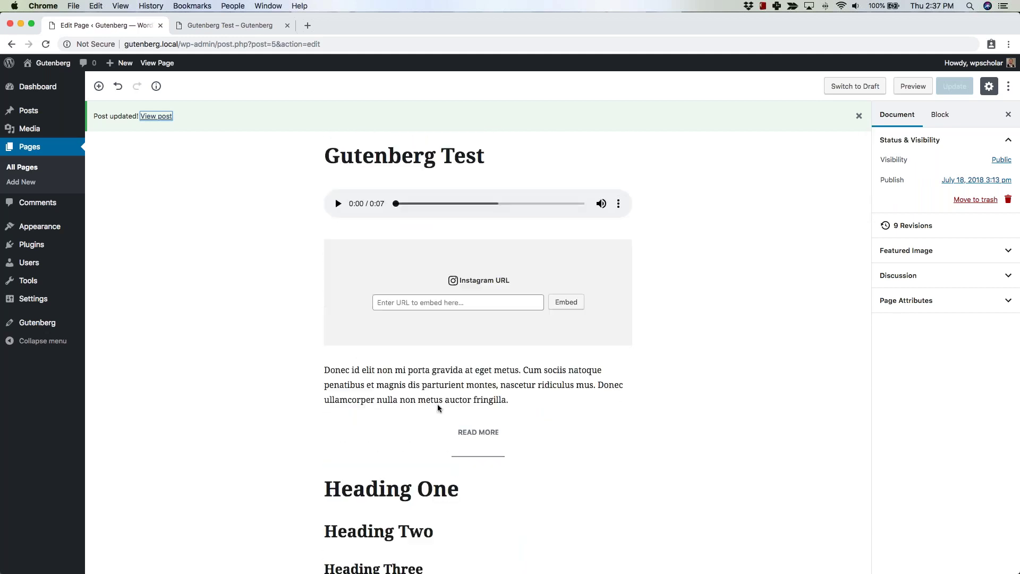
{"action": "left_click", "coordinate": [476, 367]}
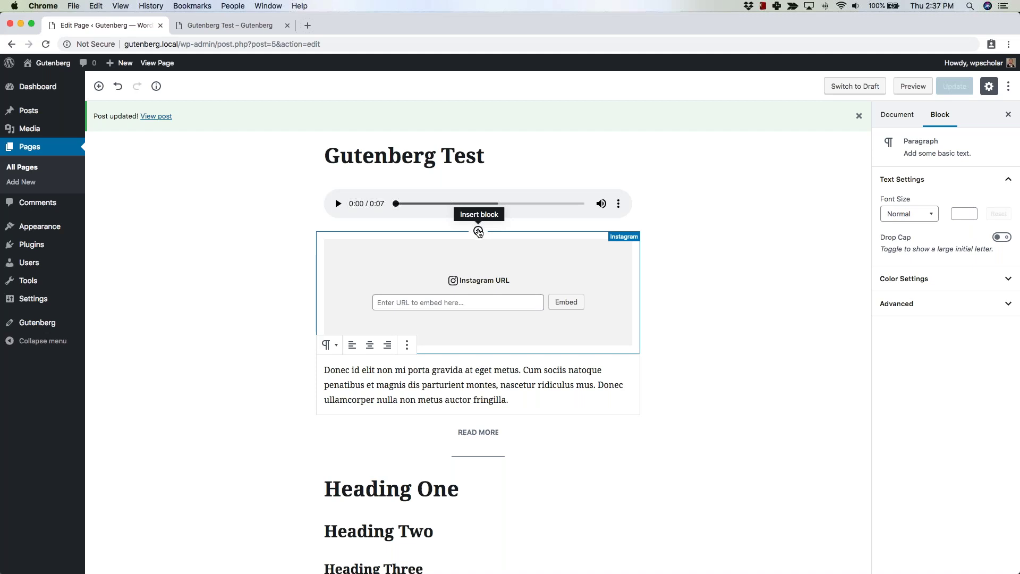
{"action": "left_click", "coordinate": [478, 232]}
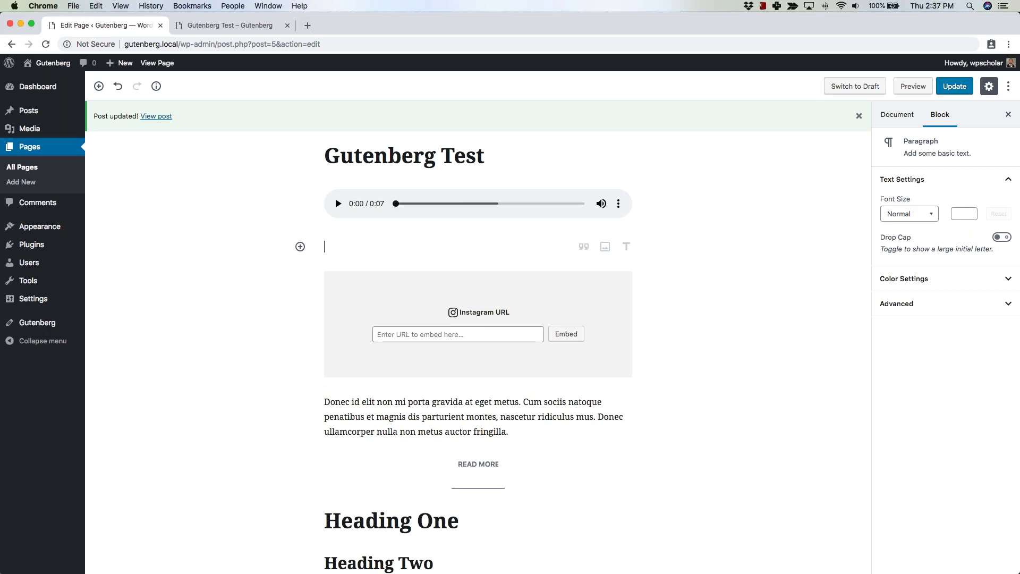
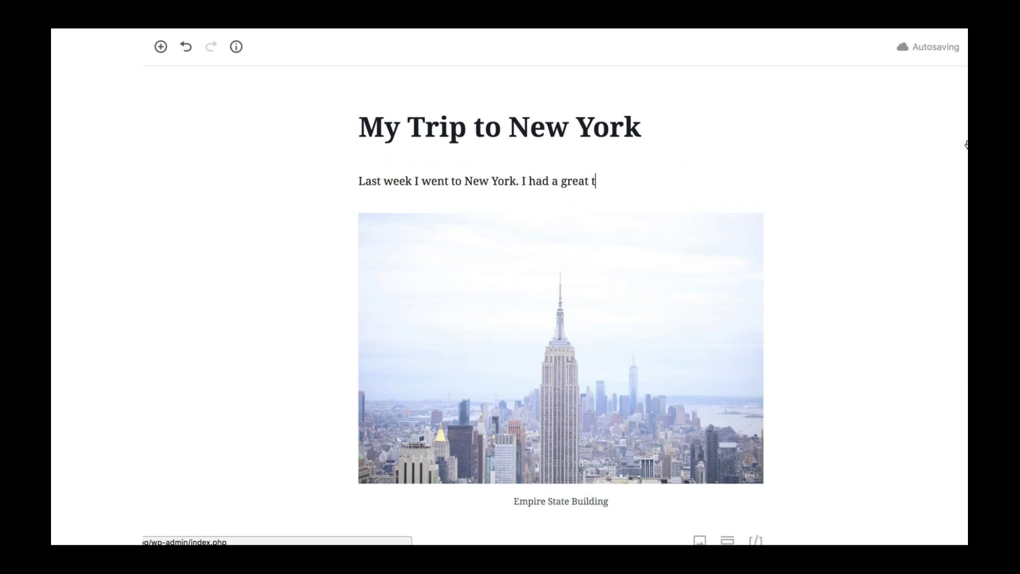
End the intro with 'had a great time and did.....', then add a block below the image caption.
{"action": "type", "text": "did....."}
{"action": "scroll", "coordinate": [451, 186], "scroll_direction": "down", "scroll_amount": 3}
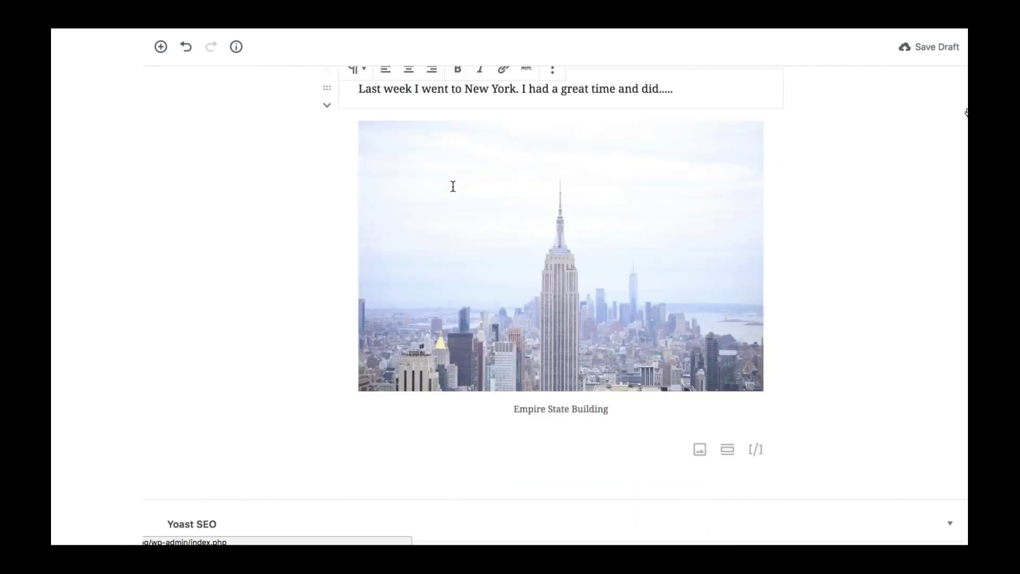
{"action": "left_click", "coordinate": [386, 457]}
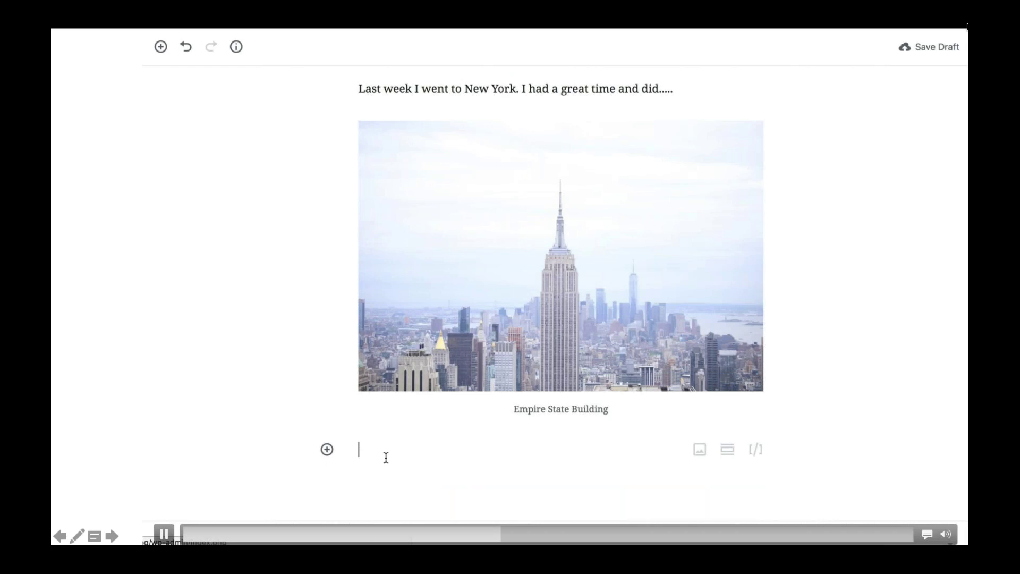
{"action": "left_click", "coordinate": [326, 449]}
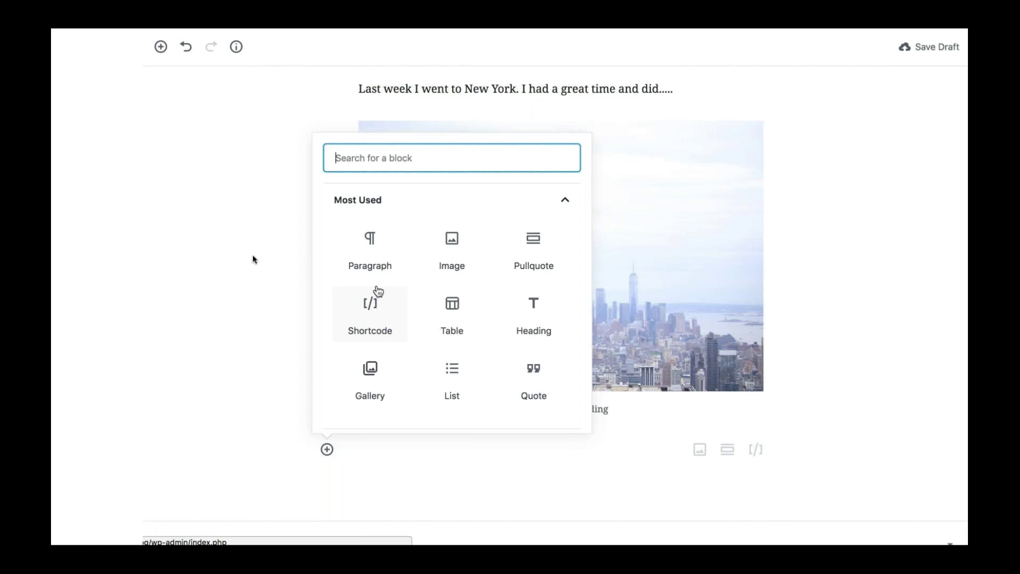
Add the author's name as the citation of the 'New York is an amazing place!' quote.
{"action": "left_click", "coordinate": [184, 503]}
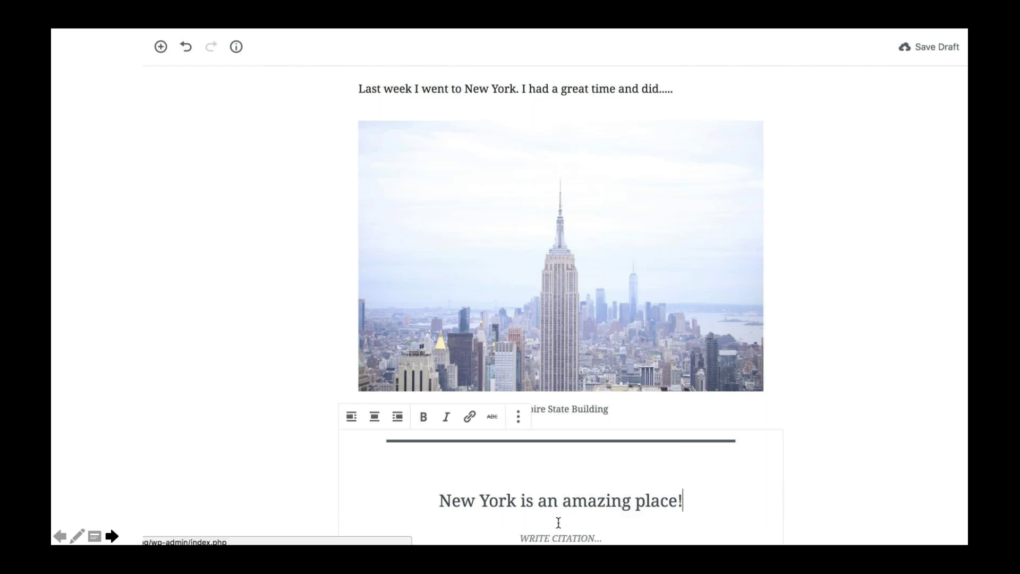
{"action": "left_click", "coordinate": [547, 540]}
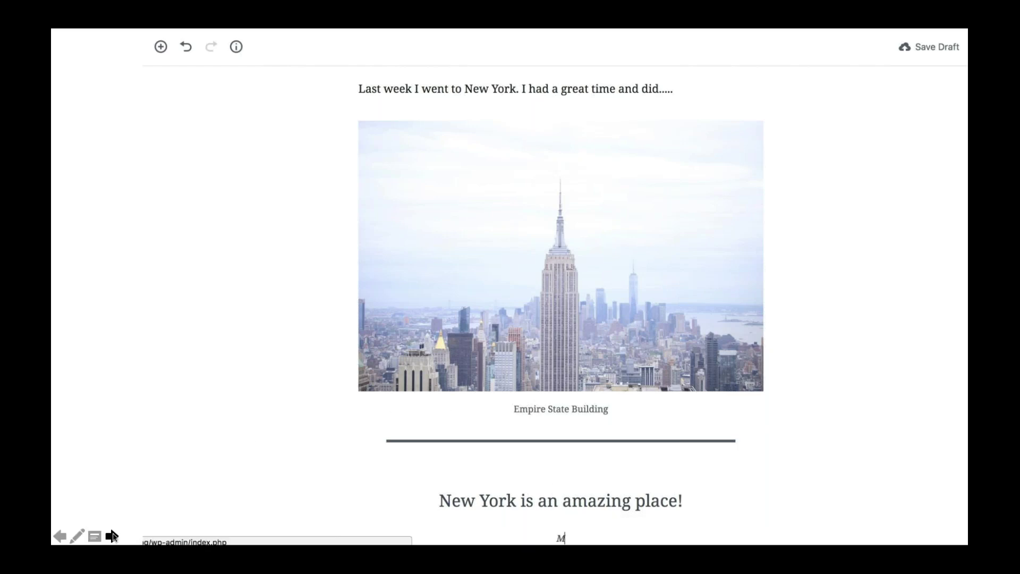
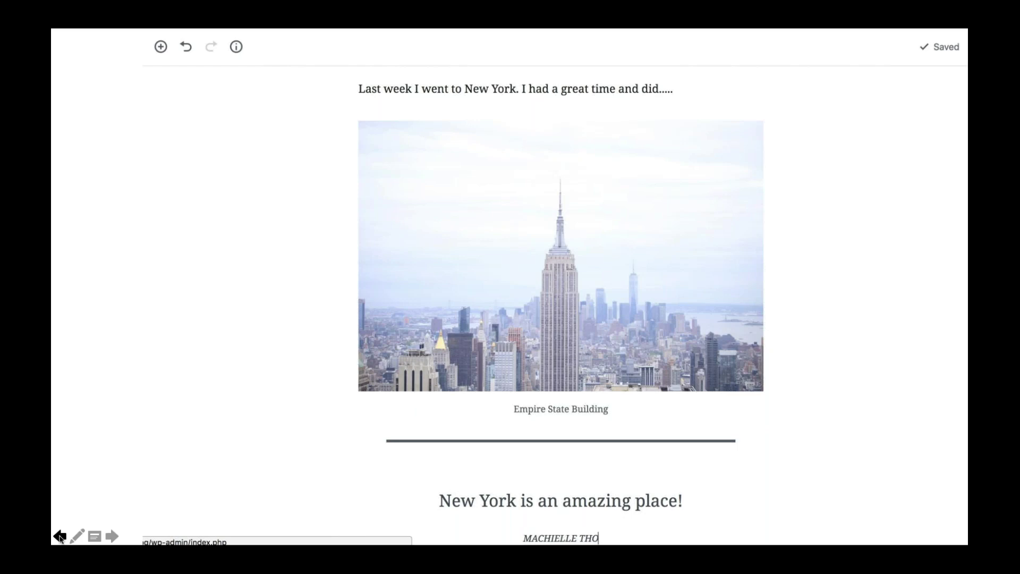
{"action": "left_click", "coordinate": [60, 536]}
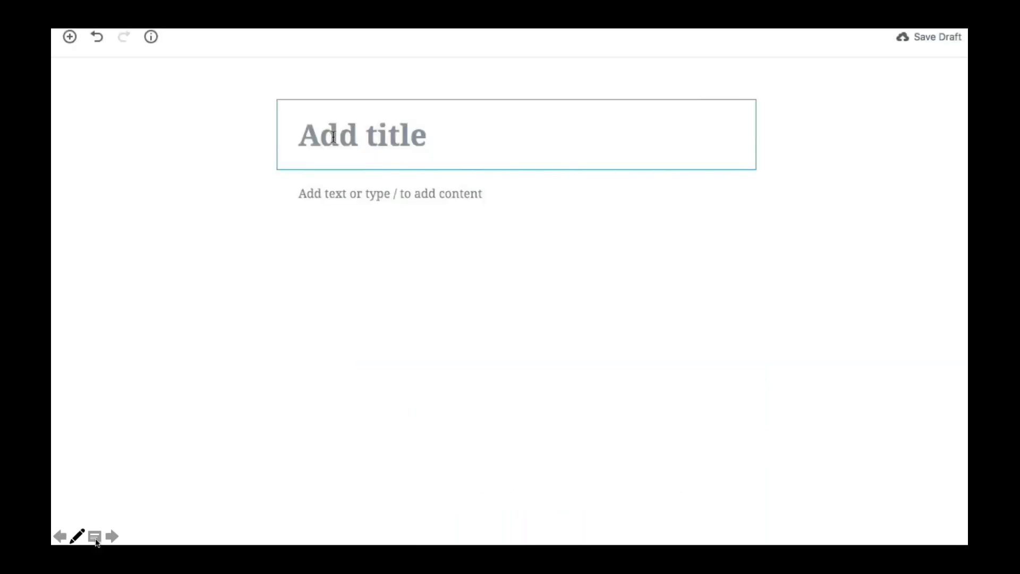
Create the 'My Trip to New York' post with the Empire State Building photo and caption.
{"action": "left_click", "coordinate": [132, 535]}
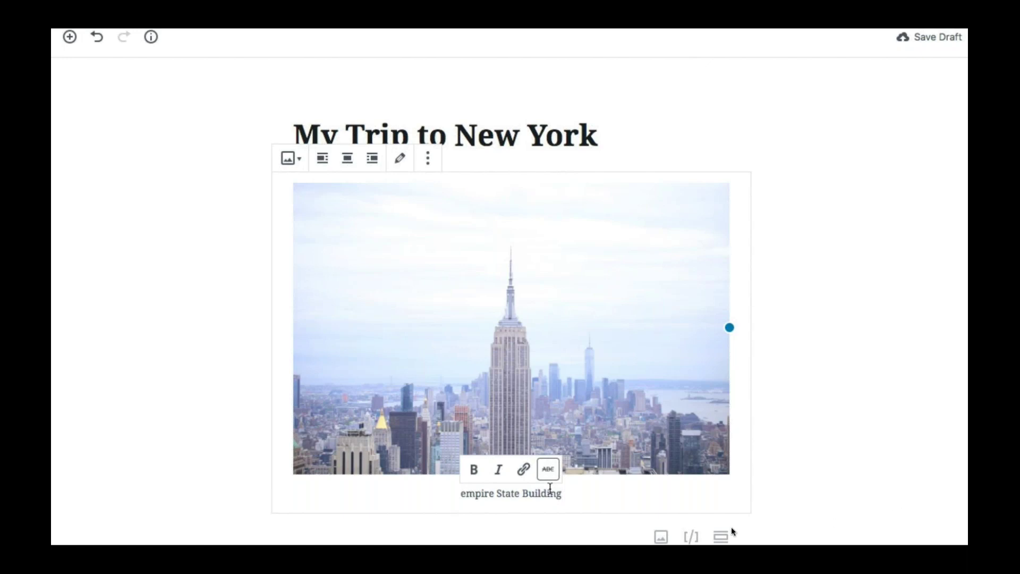
Drop the lowercase 'e' so the caption reads 'mpire State Building'.
{"action": "mouse_move", "coordinate": [227, 524]}
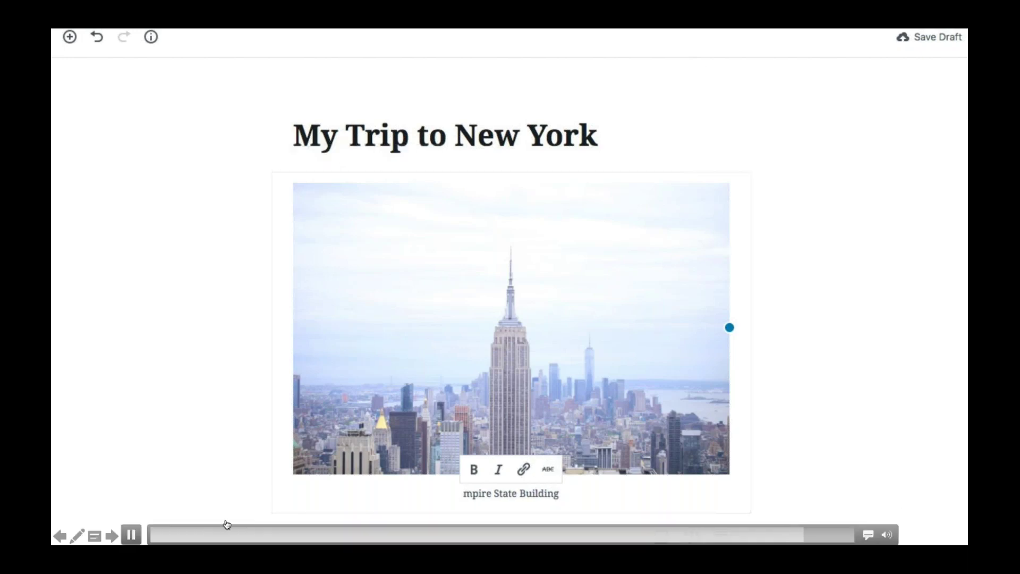